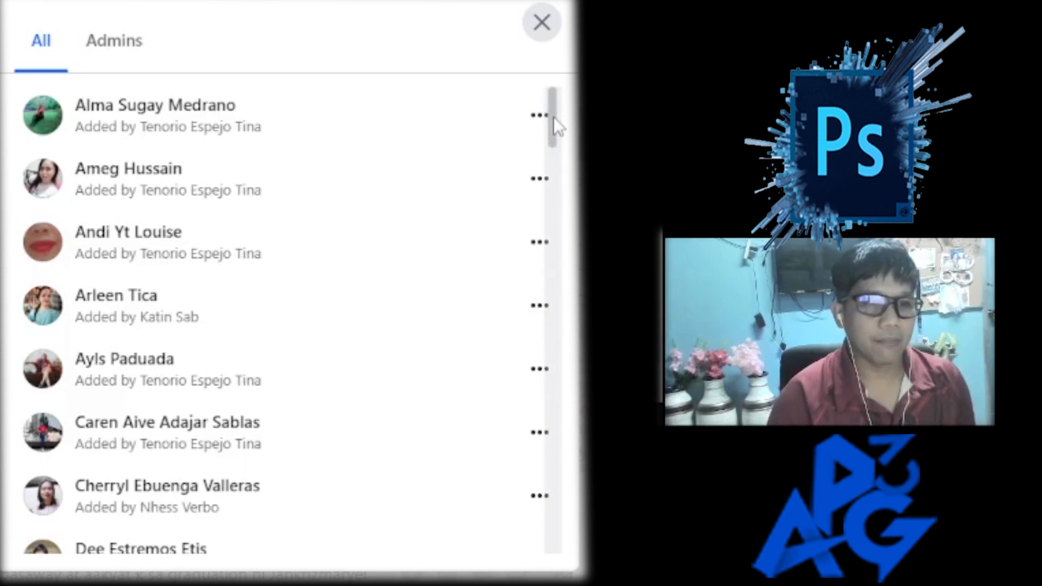
left_click_drag(554, 118, 581, 533)
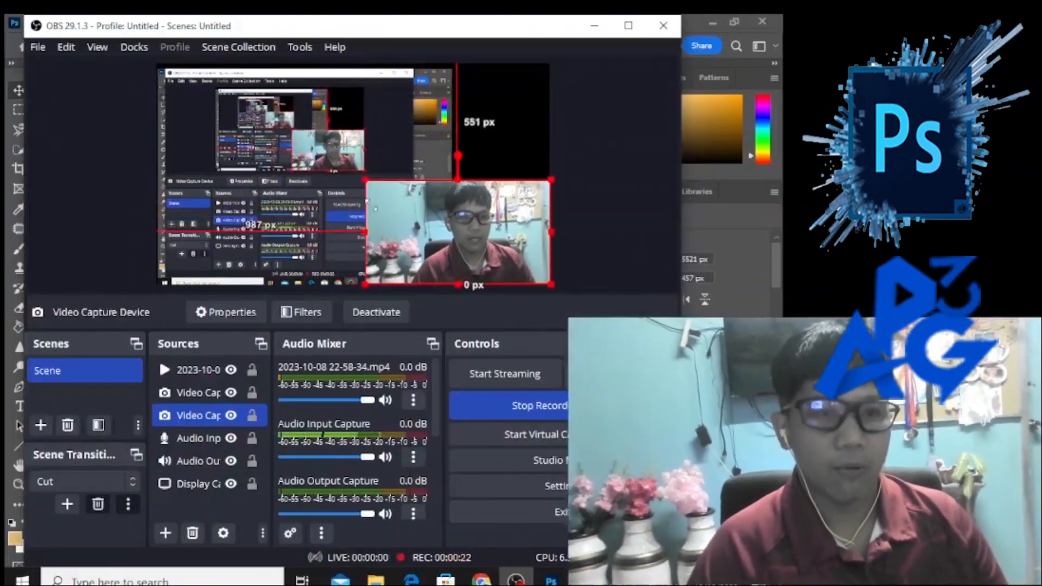
- Shrink the webcam source into the bottom-right corner of the OBS canvas and minimize the OBS window
left_click_drag(360, 282, 455, 276)
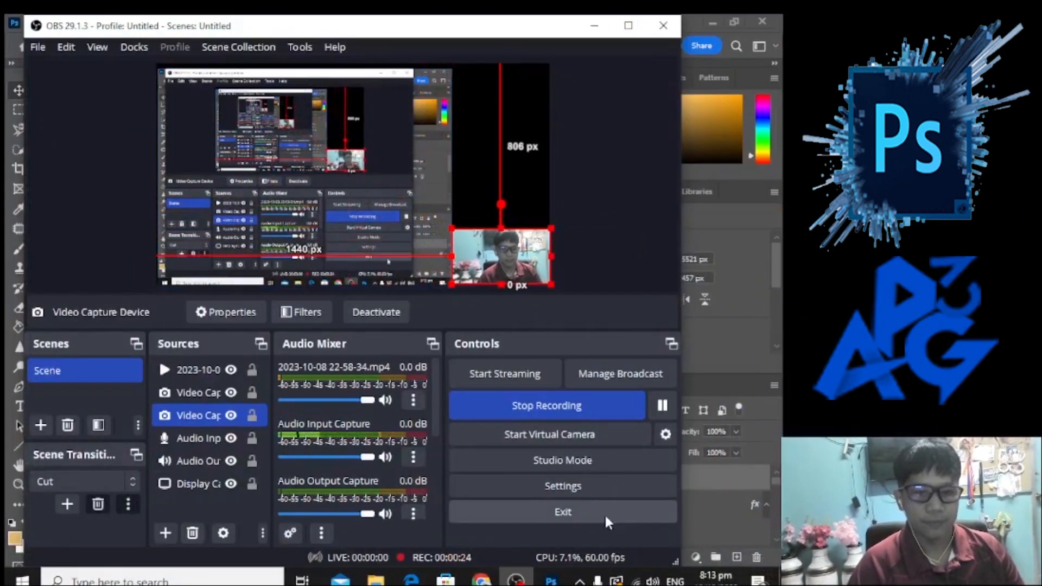
left_click(595, 26)
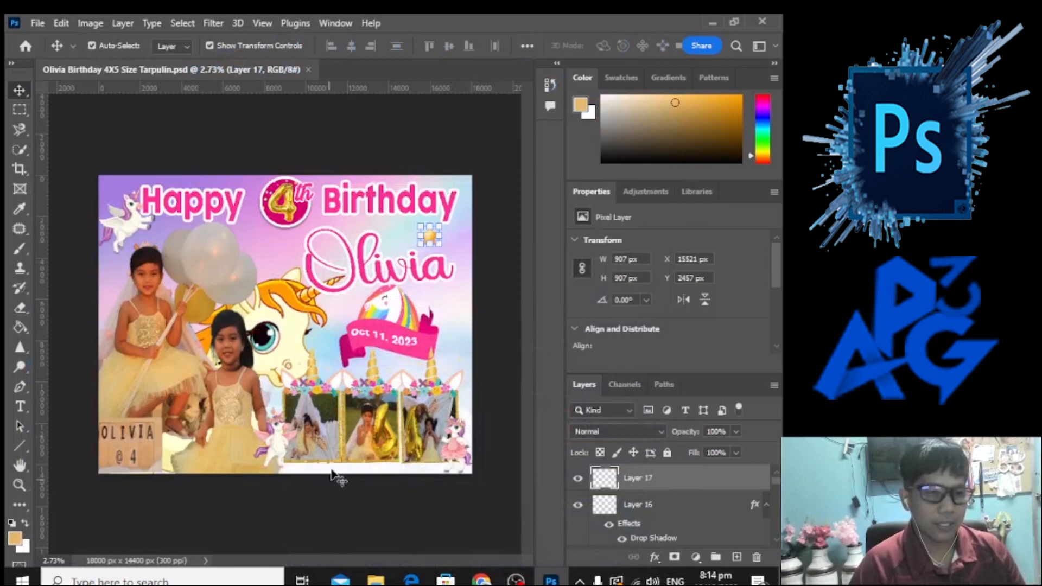
scroll(366, 428, "up", 2)
scroll(366, 427, "down", 3)
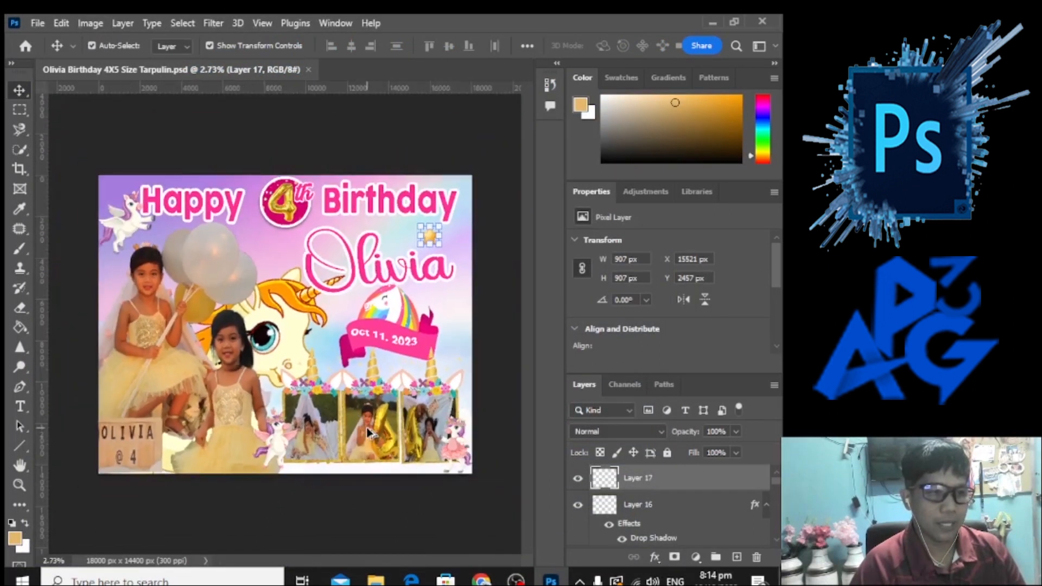
scroll(366, 428, "up", 1)
- Switch to Chrome and review the birthday tarpaulin previews and the messages about them in the open Messenger chat
key("alt+Tab")
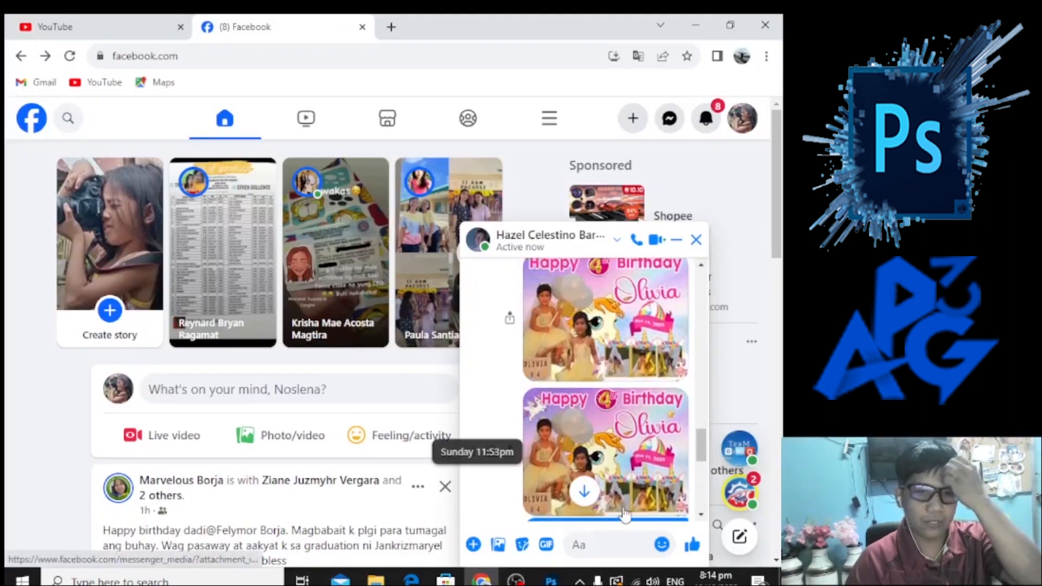
scroll(630, 510, "up", 3)
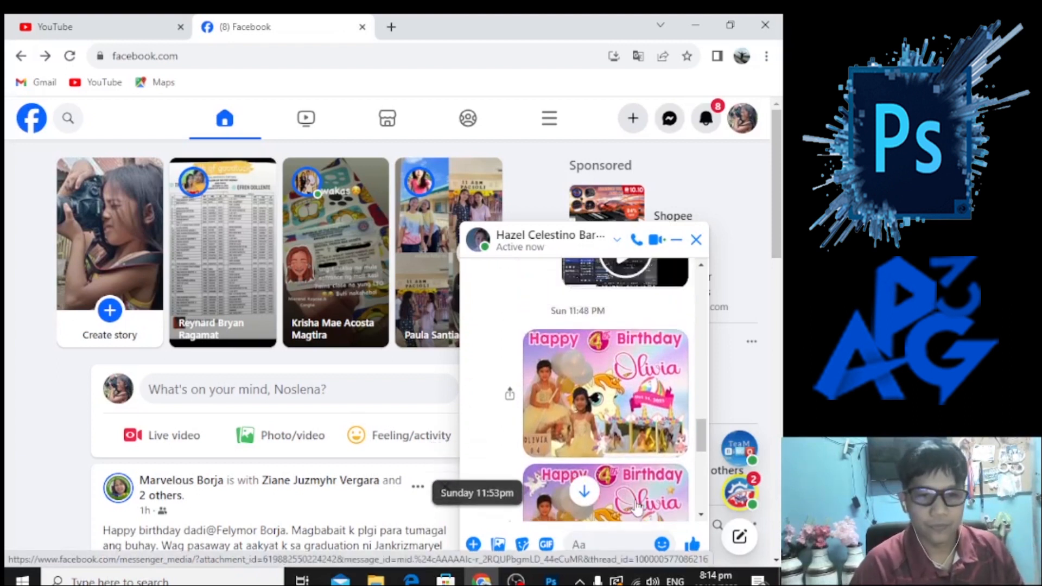
scroll(633, 510, "down", 6)
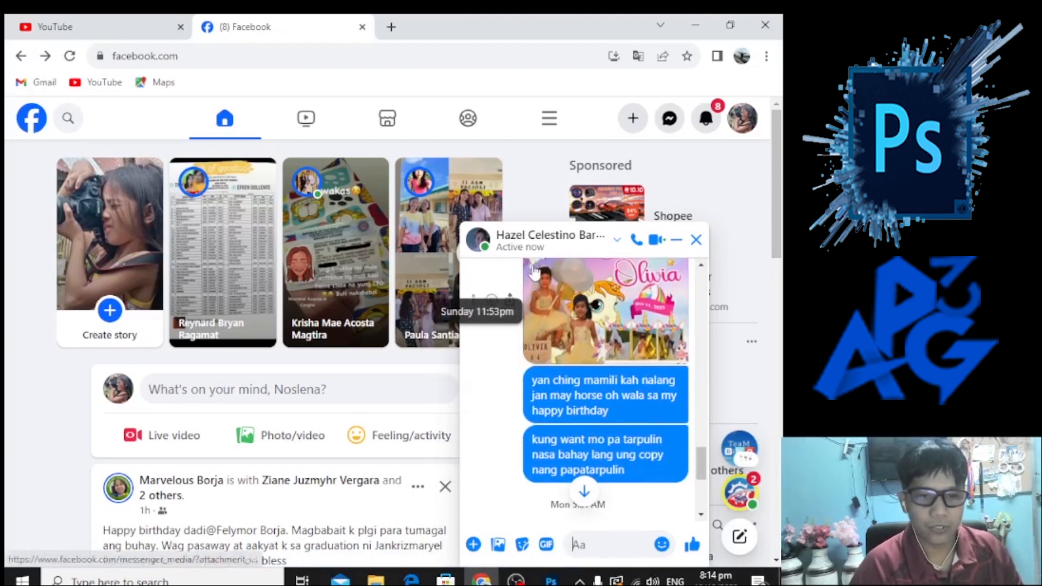
scroll(544, 334, "up", 2)
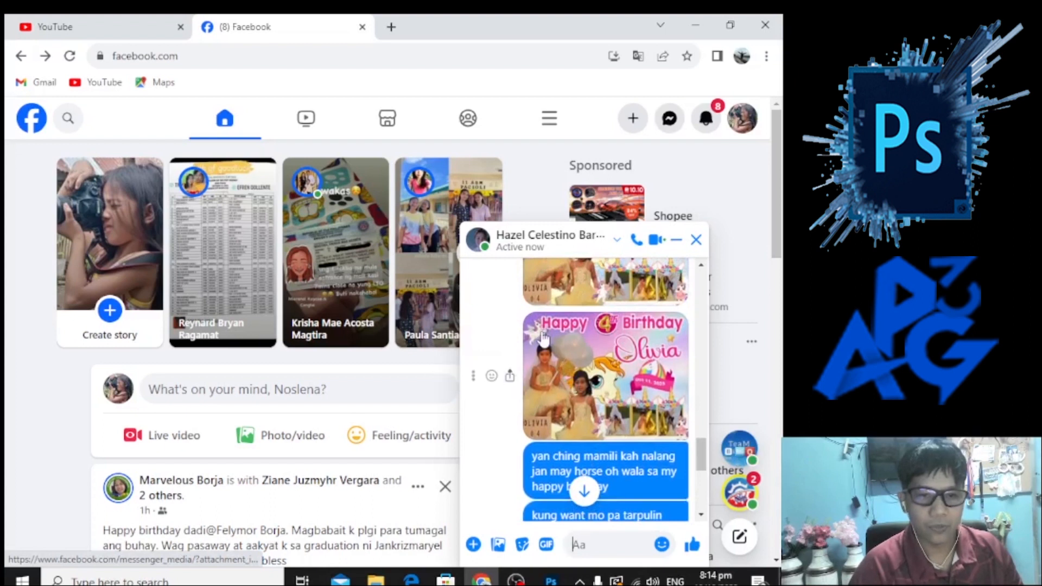
scroll(546, 355, "up", 3)
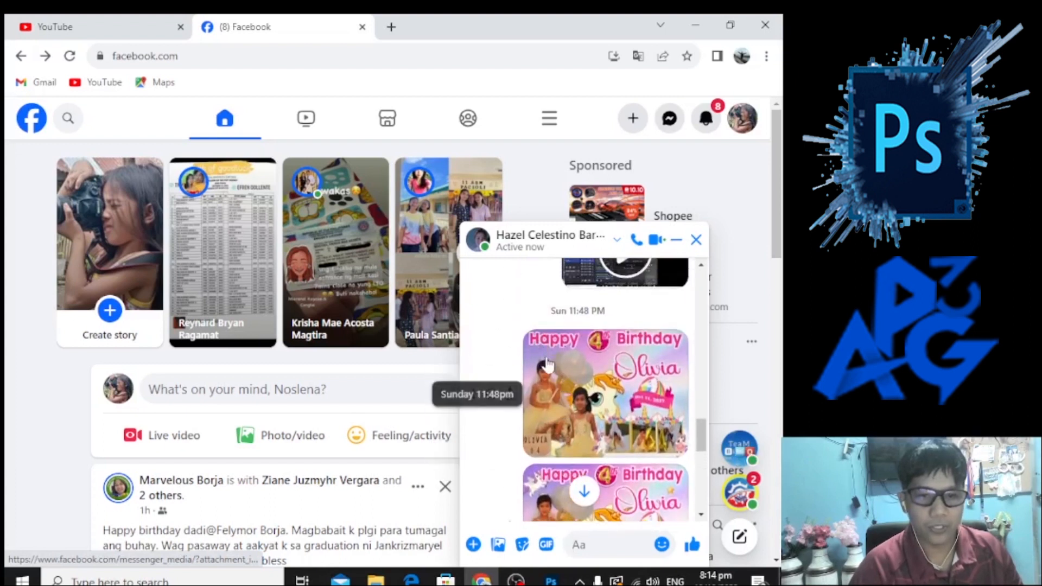
scroll(617, 451, "down", 4)
scroll(615, 456, "up", 1)
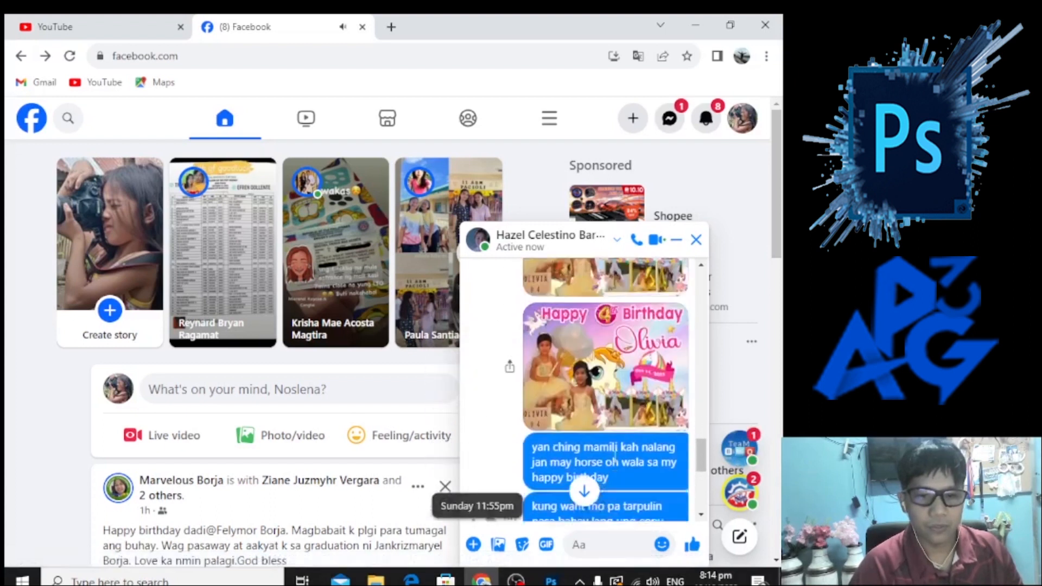
- Look through the chat's earlier screen-recording videos and photoshoot pictures, playing the second video and opening one group photo
scroll(615, 456, "up", 6)
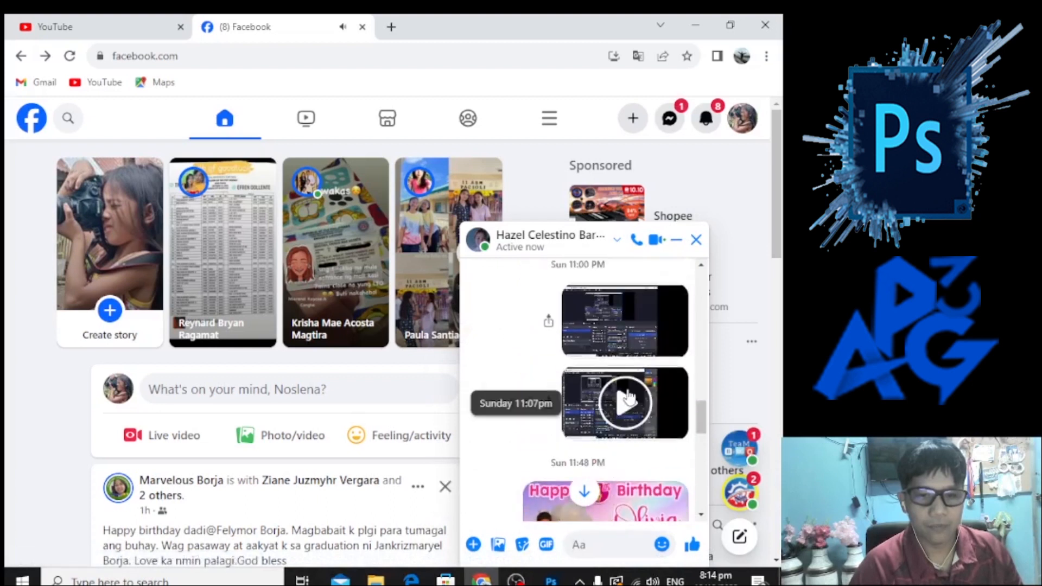
left_click(627, 400)
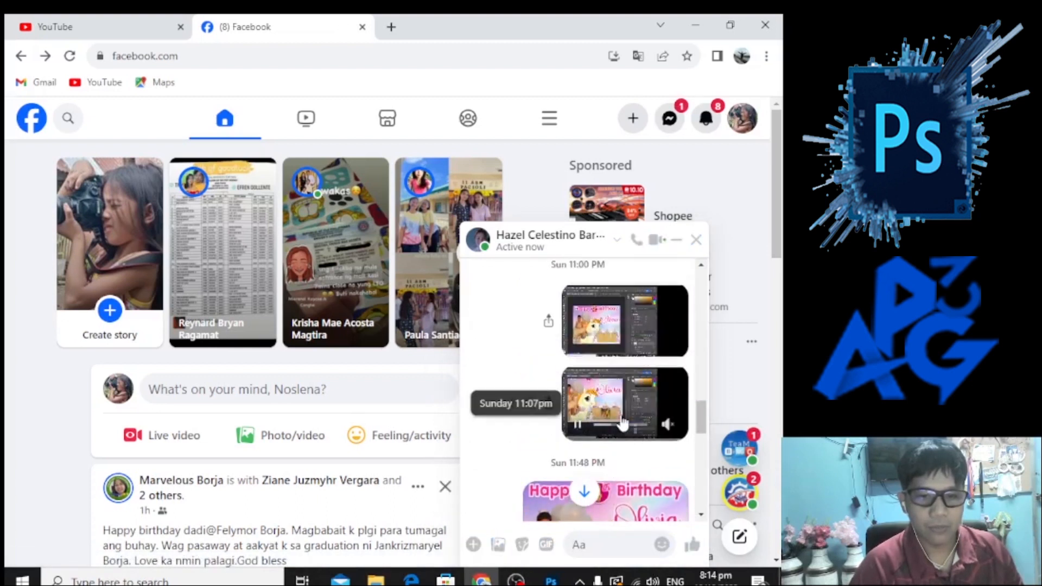
scroll(635, 423, "up", 5)
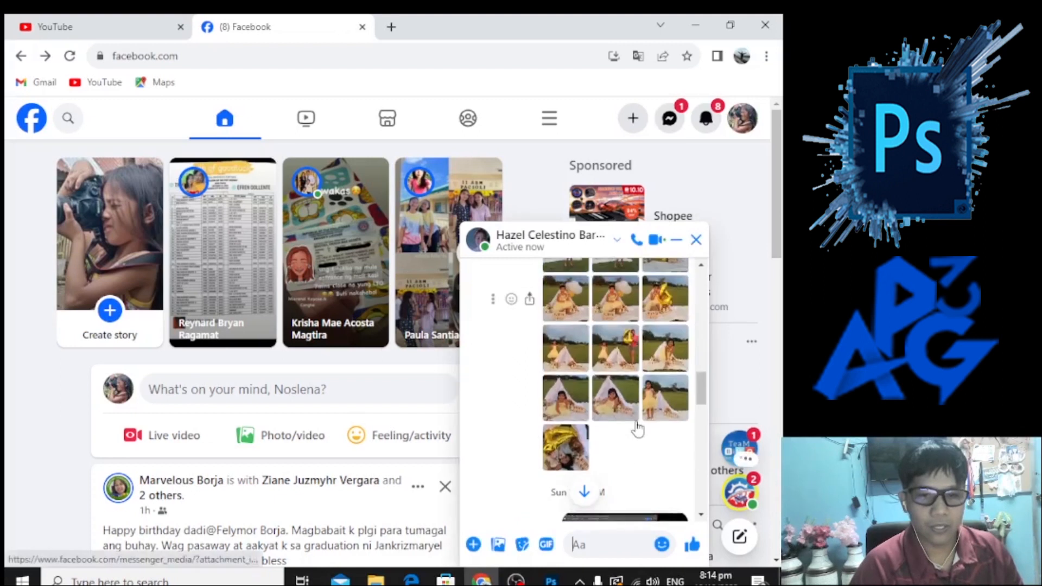
scroll(638, 428, "up", 1)
scroll(638, 429, "up", 8)
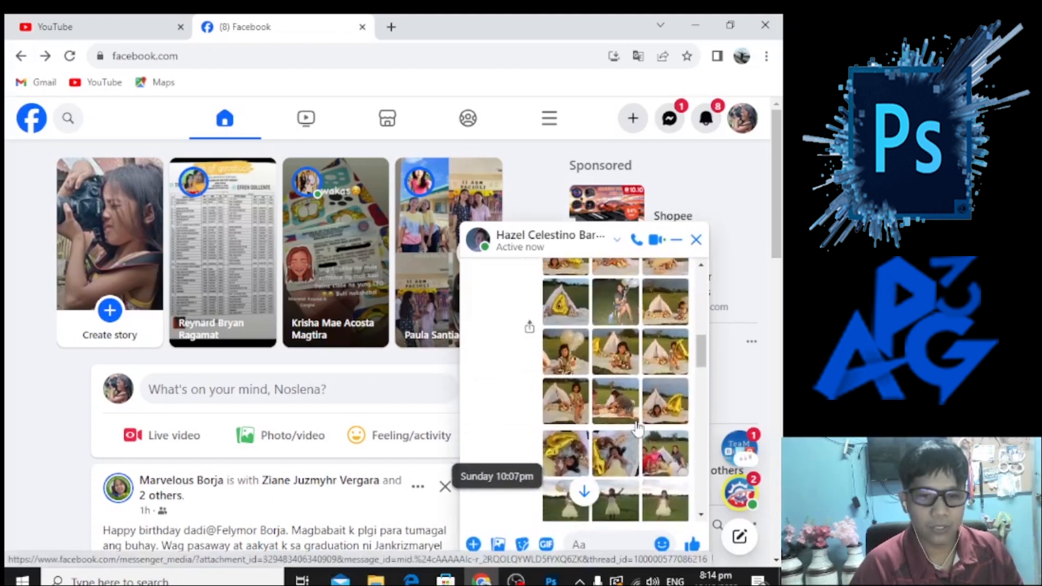
left_click(658, 342)
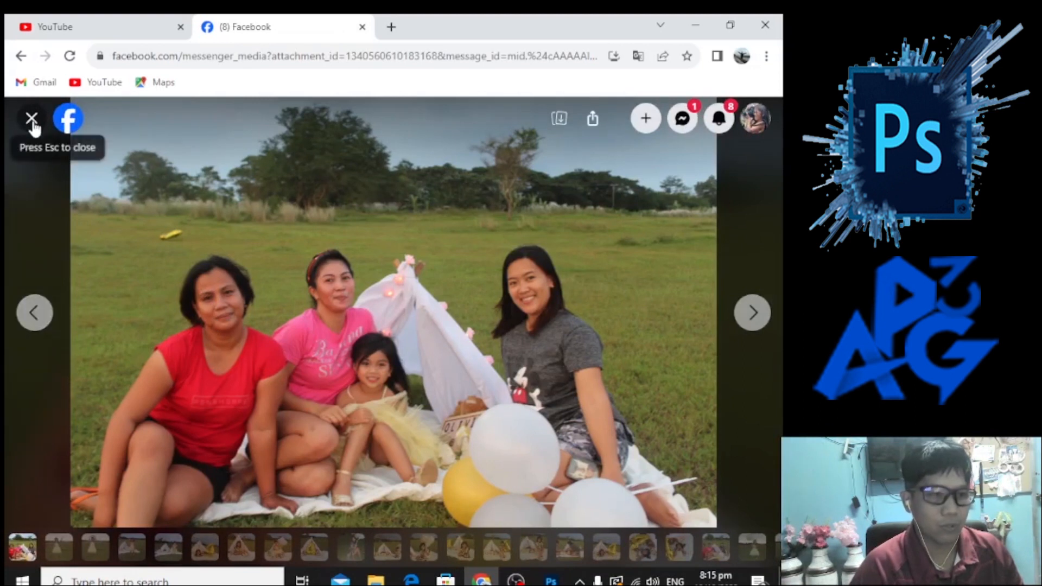
- Switch to Photoshop and create a new 60 × 48 inch document at 72 pixels/inch in 8-bit RGB color
key("alt+Tab")
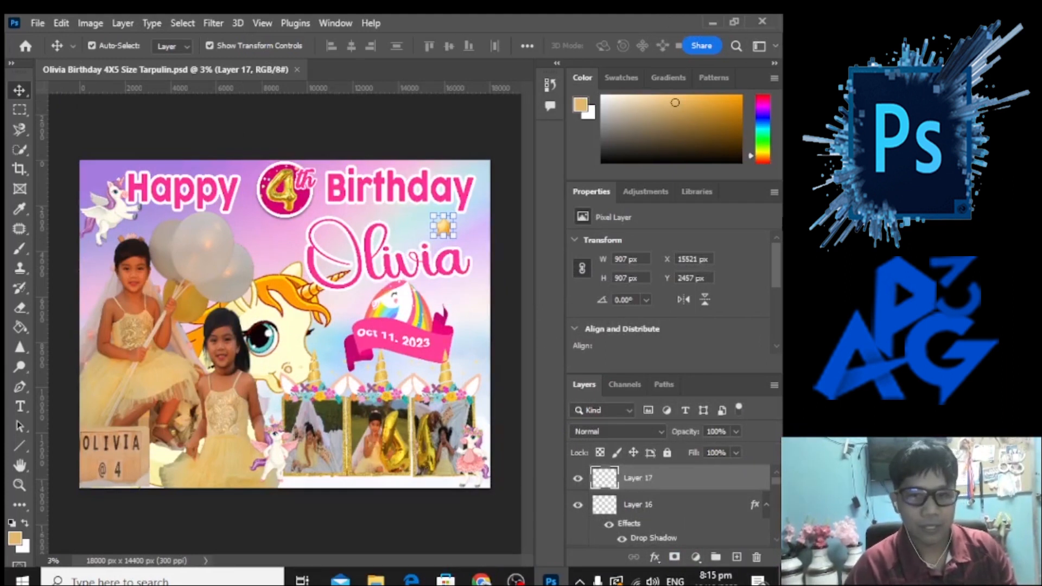
left_click(26, 47)
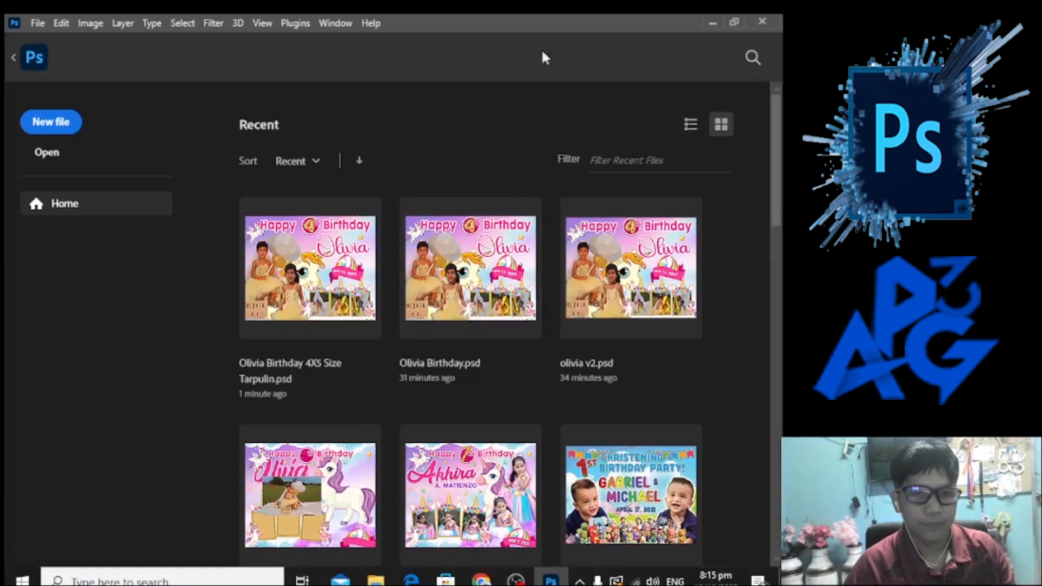
left_click(37, 22)
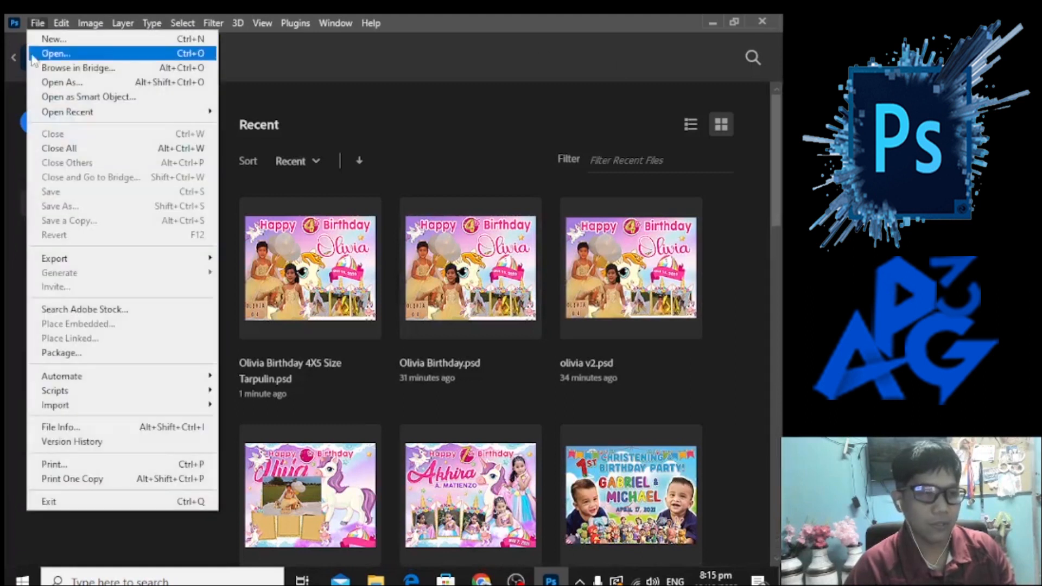
left_click(51, 38)
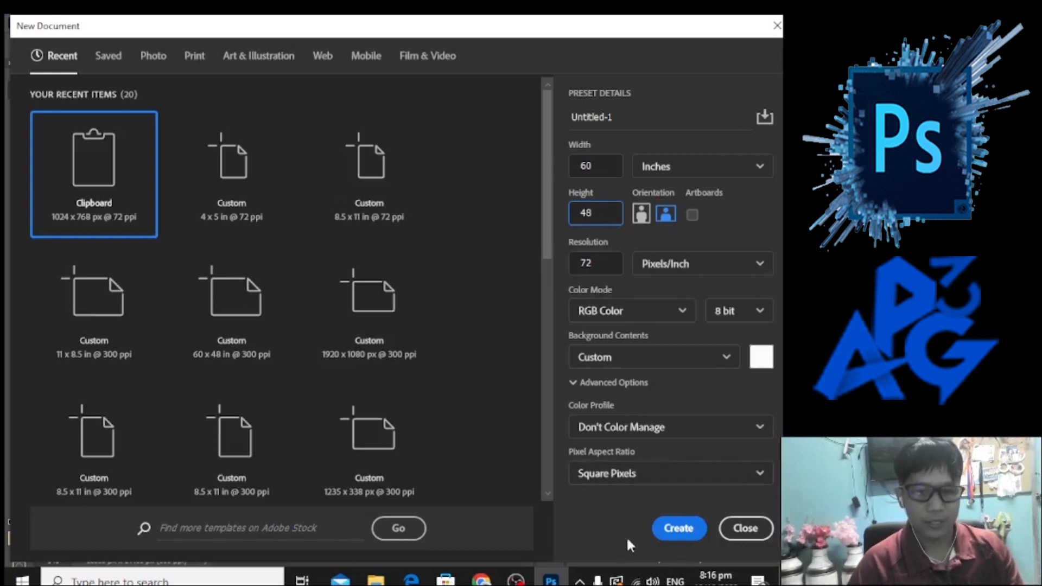
left_click(682, 528)
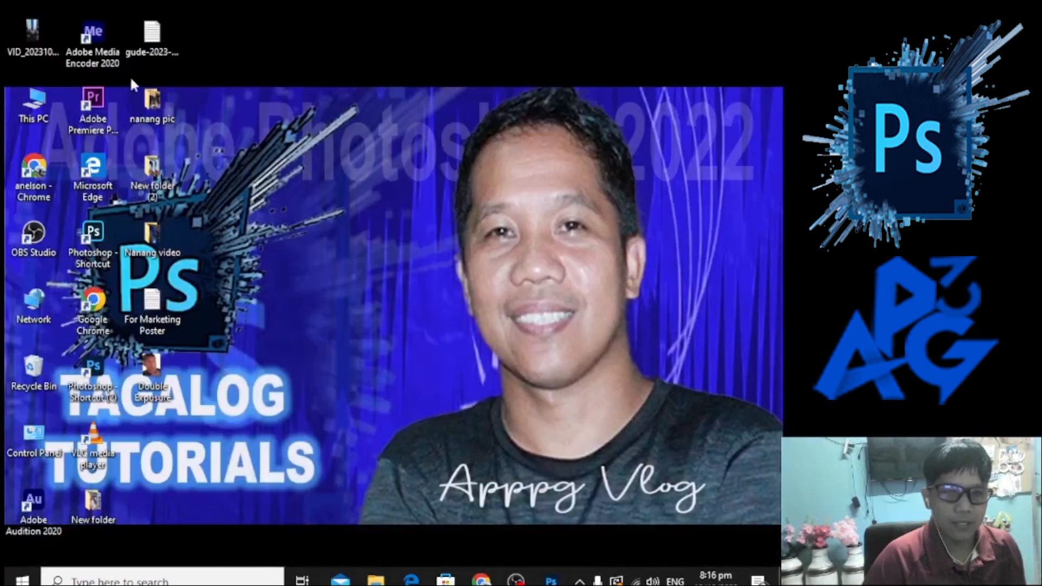
- Browse in File Explorer to the Birthay Tarpulin folder under D:\THE MAKER\PROJECTS and examine its image files in a maximized window
double_click(31, 105)
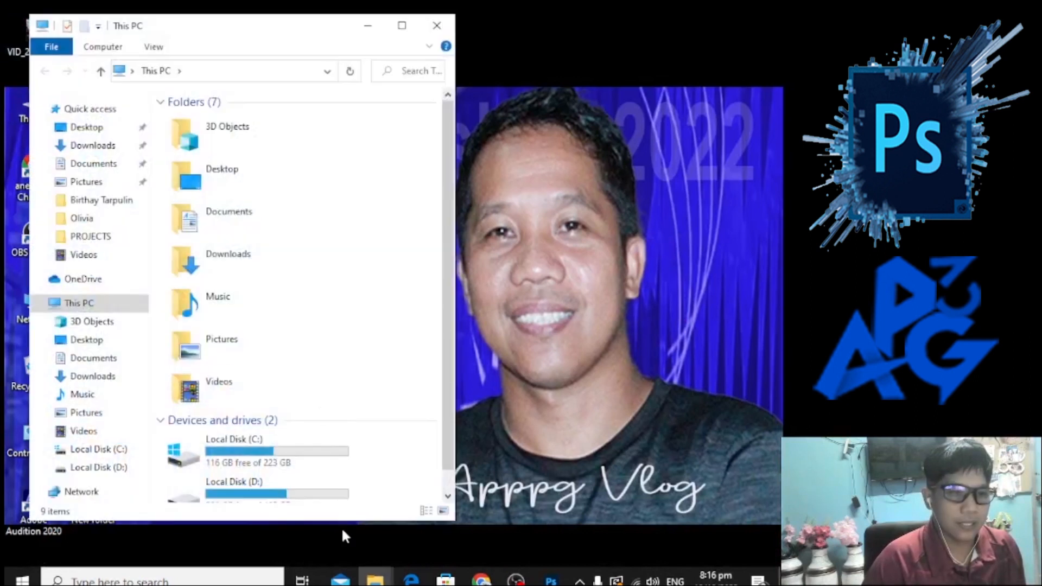
scroll(361, 445, "down", 1)
double_click(289, 479)
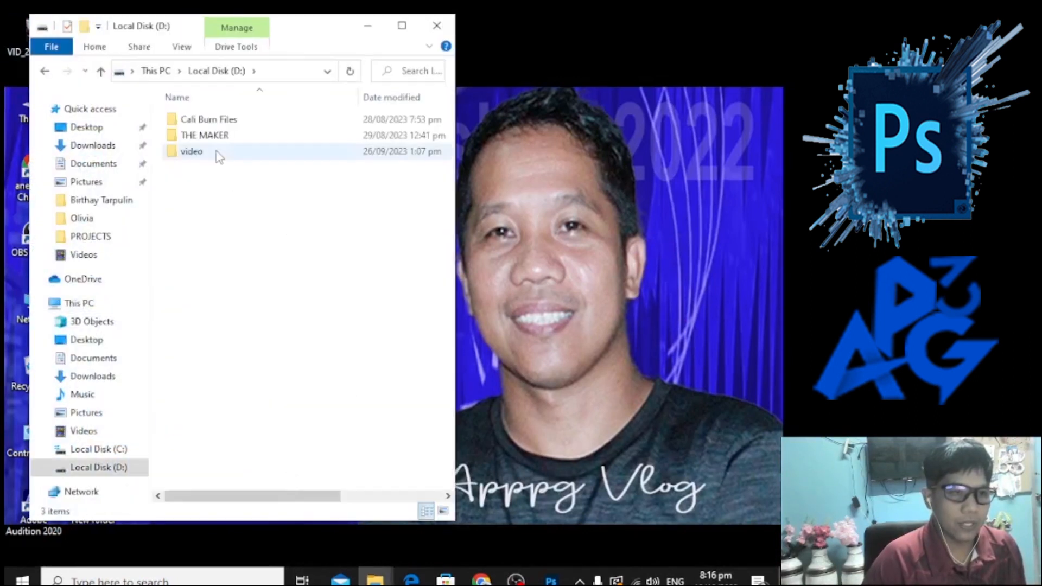
left_click(224, 136)
double_click(224, 136)
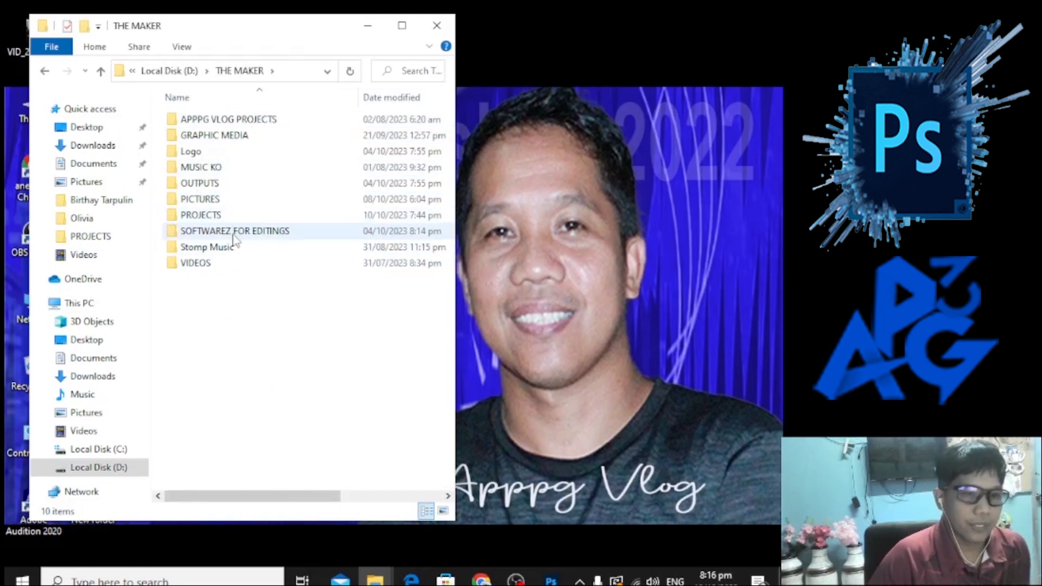
double_click(232, 216)
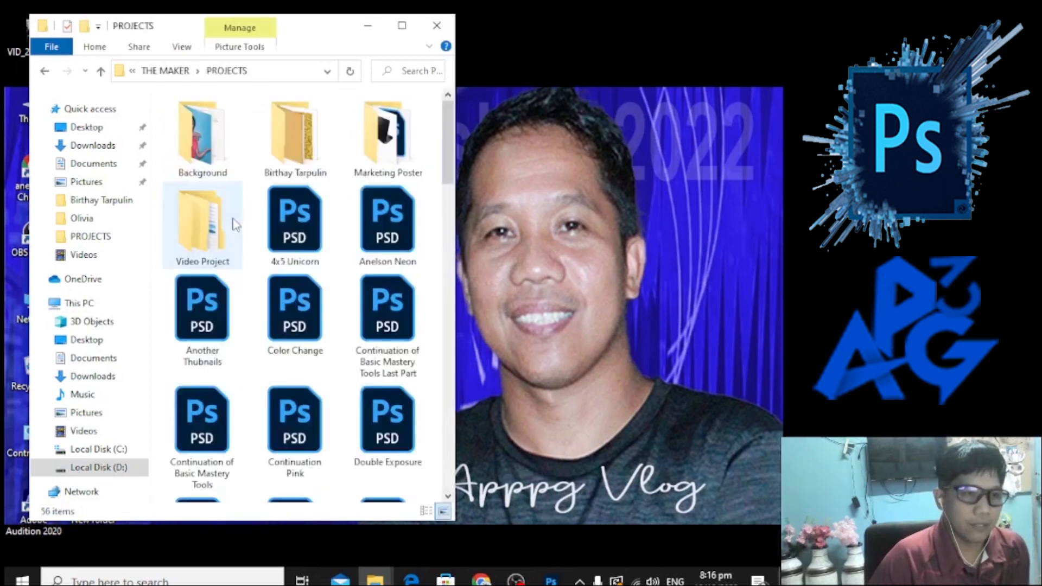
double_click(289, 139)
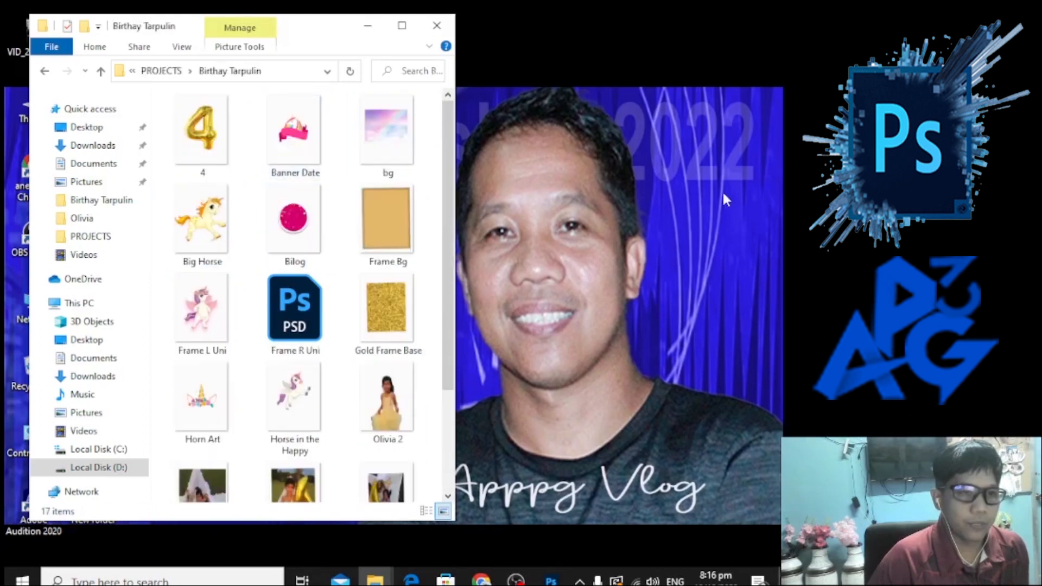
left_click(402, 26)
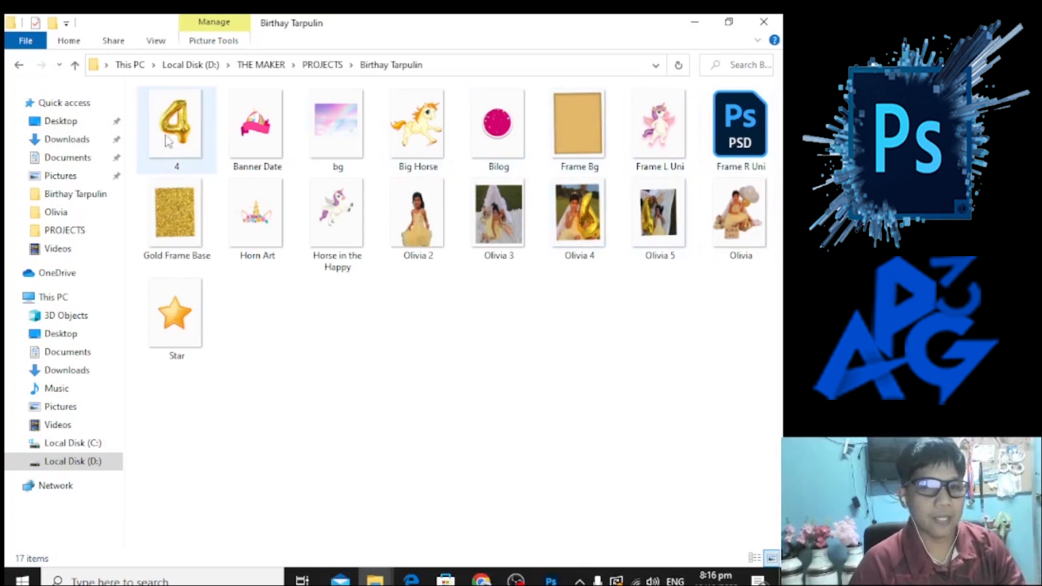
double_click(751, 144)
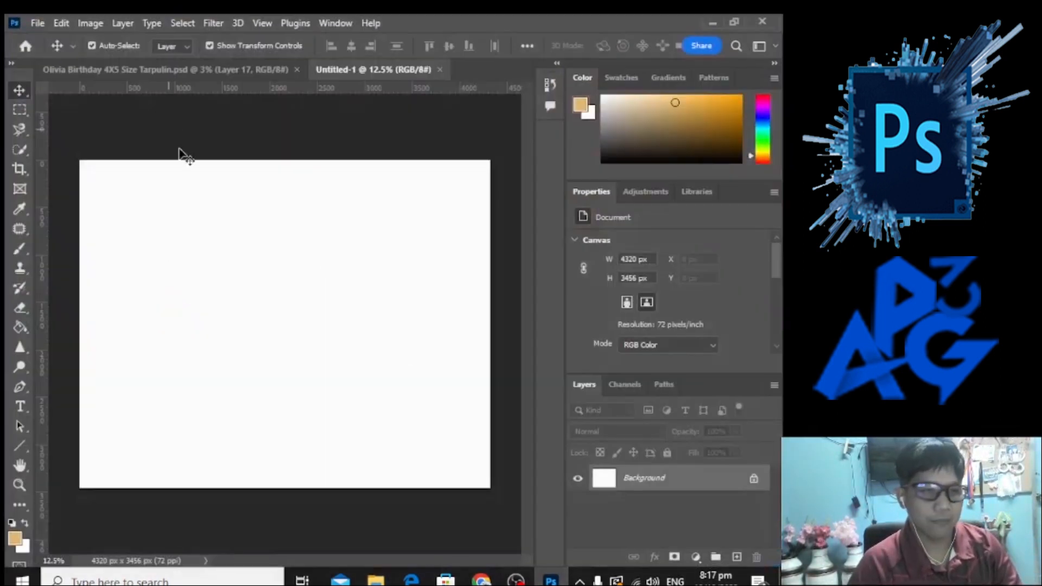
- Place the bg image from the Birthay Tarpulin folder into the blank document as an embedded object
left_click(39, 24)
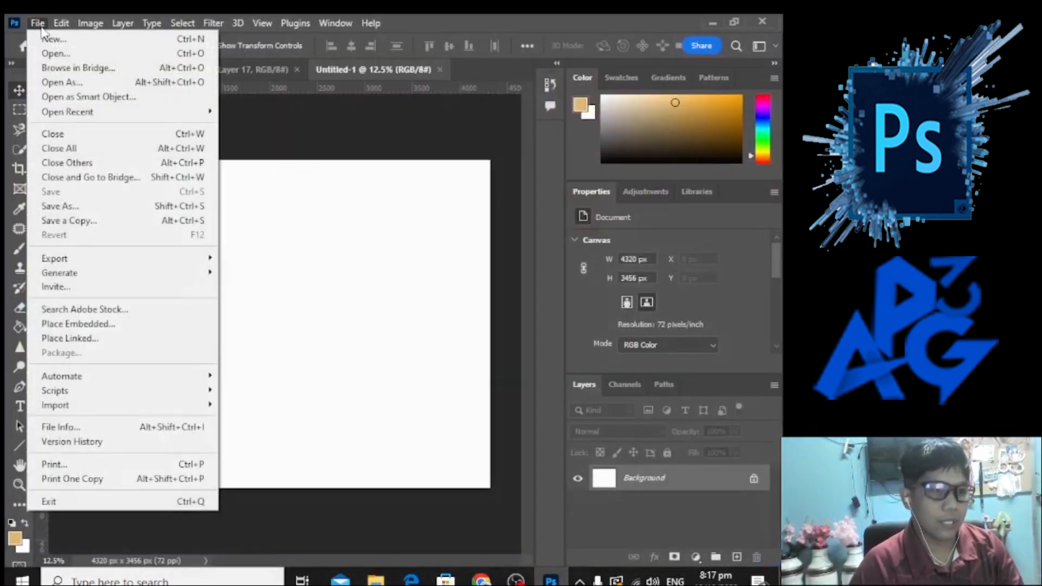
left_click(128, 325)
double_click(410, 193)
double_click(538, 155)
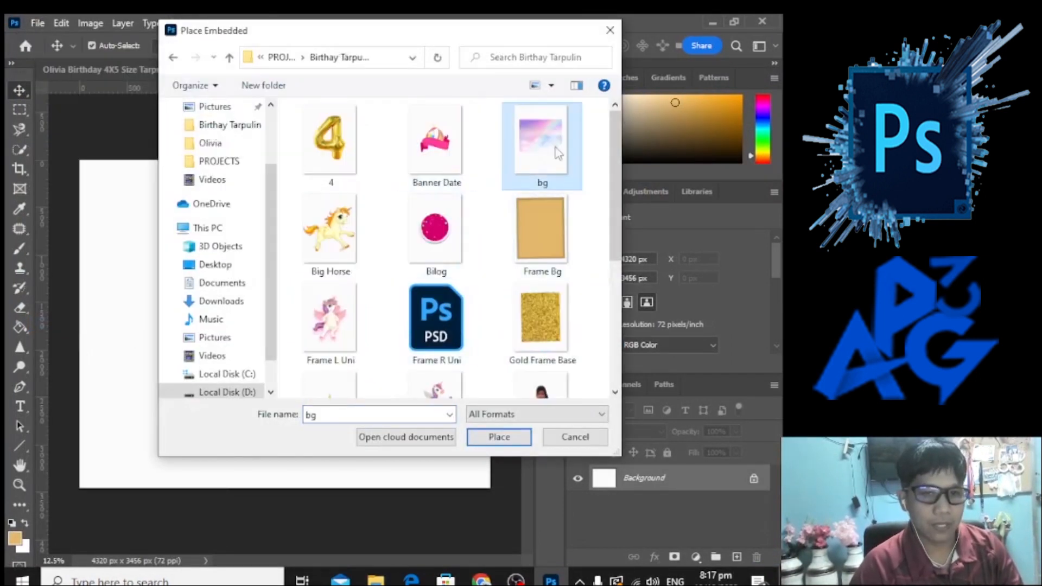
- Enlarge the placed bg image to about 6717 × 6706 px, position it to cover the whole canvas, and commit the transform
left_click_drag(256, 286, 32, 152)
left_click_drag(414, 293, 508, 283)
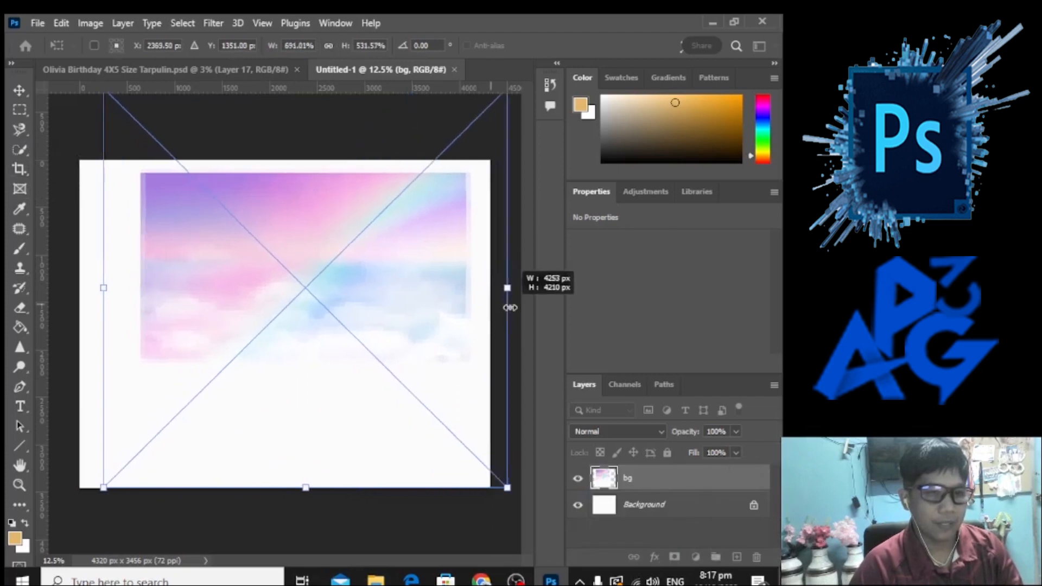
left_click_drag(101, 286, 48, 286)
left_click_drag(279, 488, 279, 583)
left_click_drag(292, 228, 290, 286)
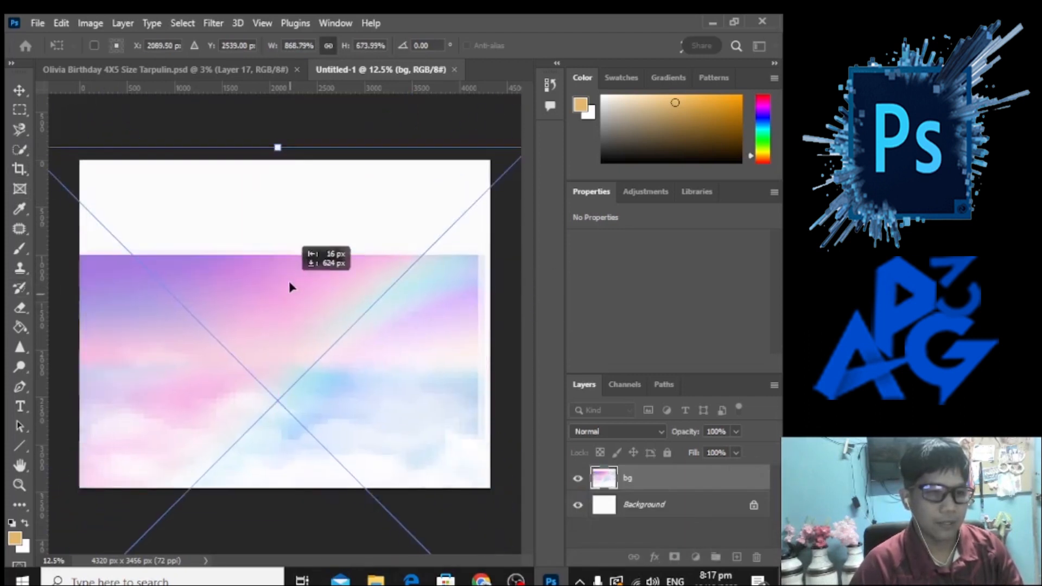
left_click_drag(277, 147, 277, 21)
left_click_drag(482, 465, 354, 465)
left_click_drag(417, 336, 383, 353)
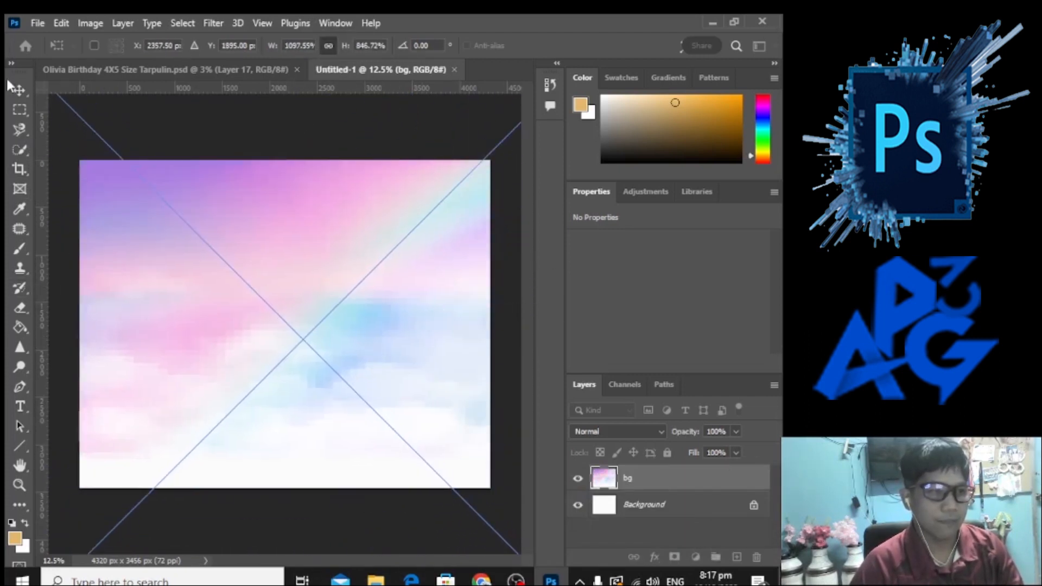
key("Return")
- Center the bg image on the canvas and lock its layer completely
scroll(518, 238, "down", 2)
left_click_drag(313, 314, 302, 305)
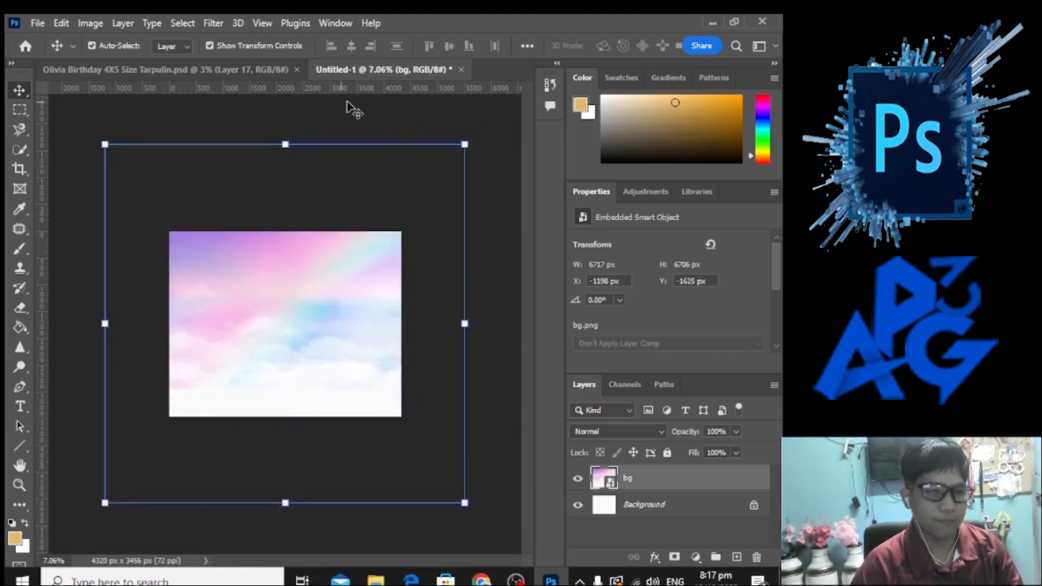
left_click(667, 452)
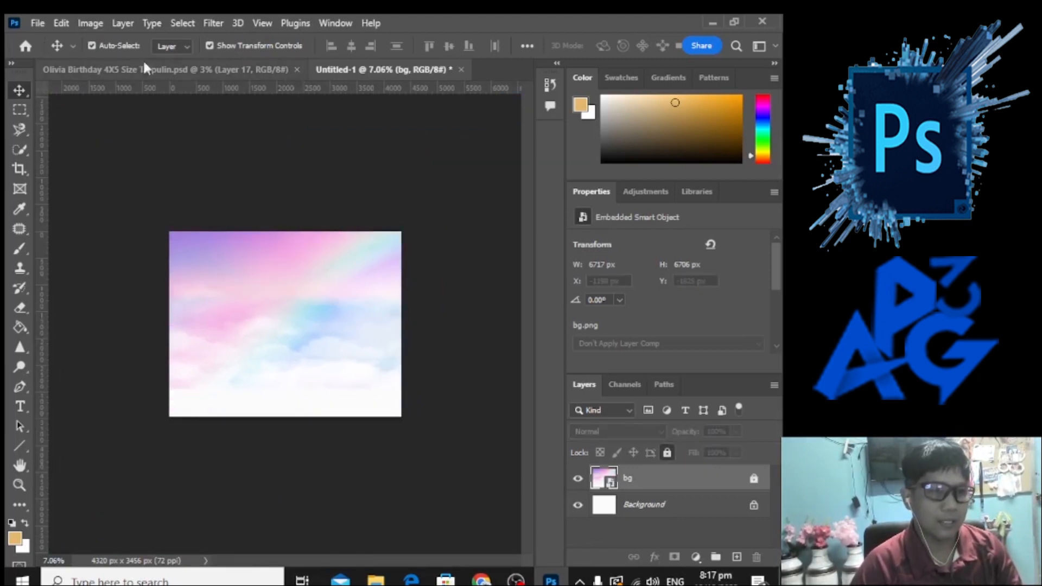
- Place the Big Horse image as an embedded object and enlarge it to about 375% wide and 315% high
left_click(46, 21)
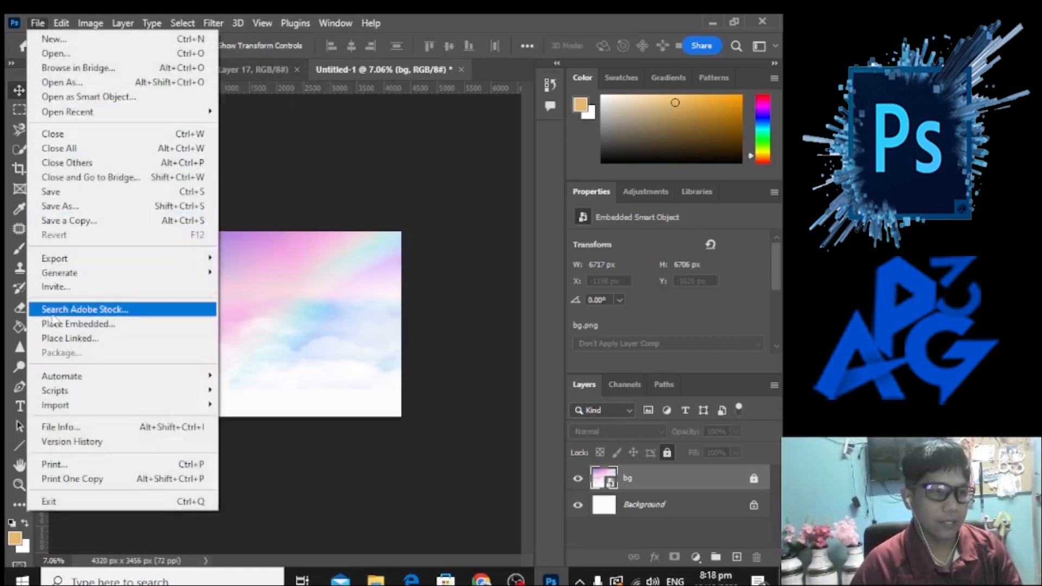
left_click(98, 323)
double_click(330, 231)
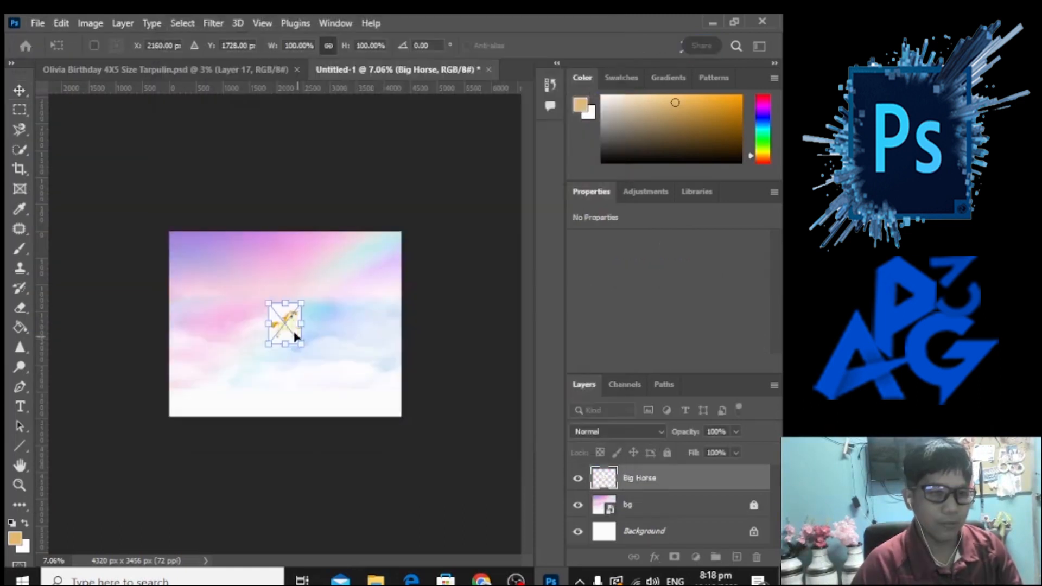
left_click_drag(326, 306, 252, 337)
scroll(252, 338, "up", 3)
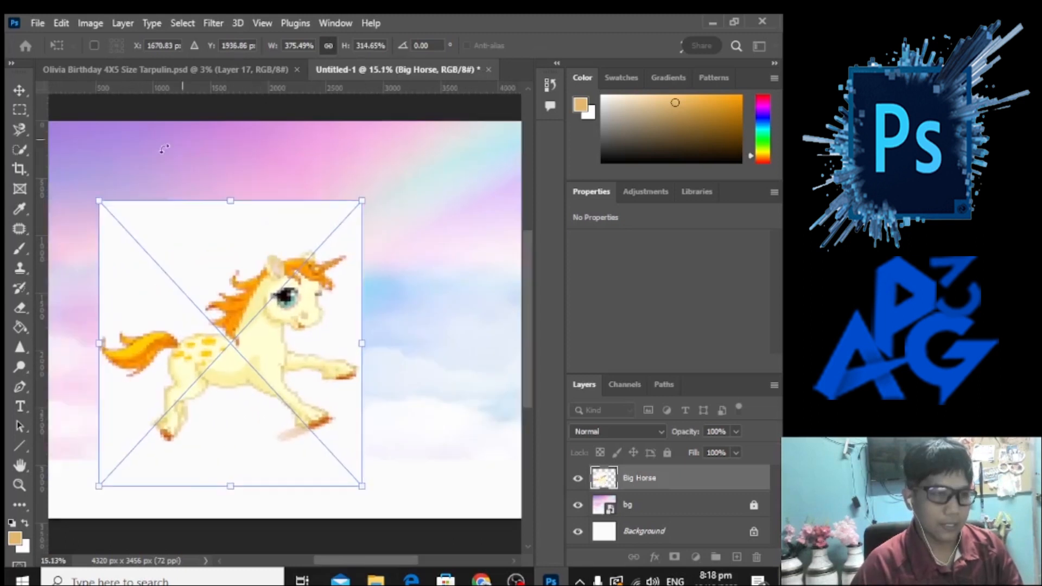
key("Return")
- Rasterize the Big Horse layer and erase the white background around the unicorn with the Magic Eraser
right_click(19, 307)
left_click(81, 339)
left_click(178, 267)
key("Return")
left_click(172, 273)
scroll(130, 484, "down", 5)
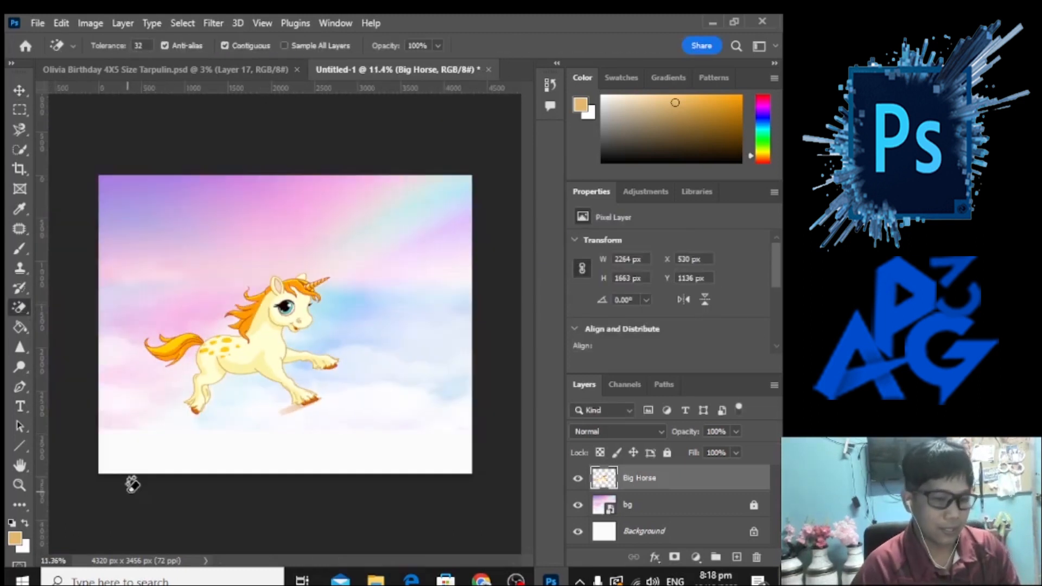
- Enlarge the unicorn to about 3832 × 2815 px and position it so its hindquarters extend beyond the canvas's left edge
key("v")
left_click_drag(249, 354, 179, 350)
scroll(186, 282, "up", 3)
left_click_drag(141, 265, 169, 325)
left_click(186, 180)
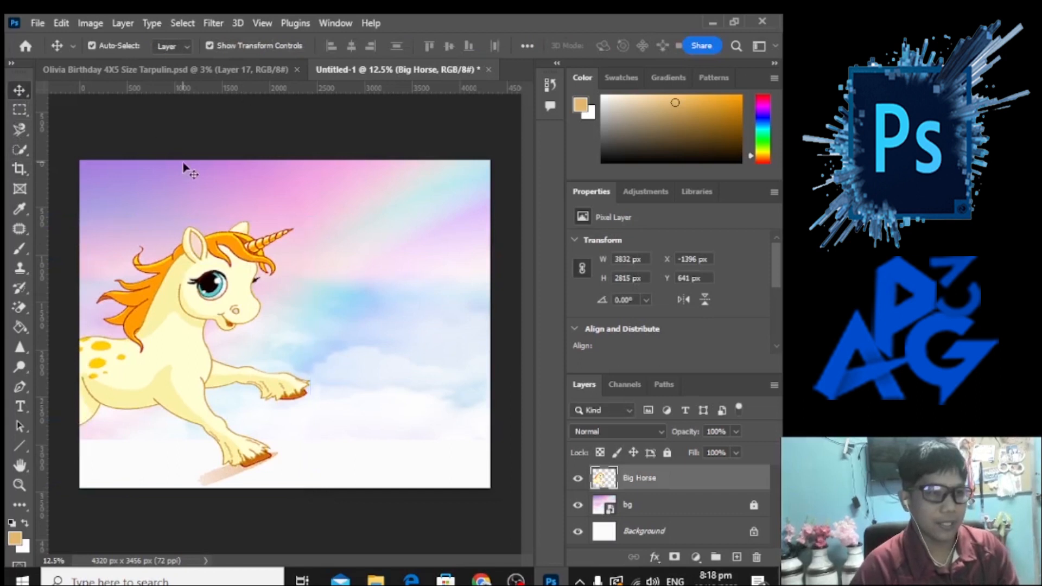
- Place the photo of the seated girl holding balloons as an embedded object at 100% size
left_click(41, 22)
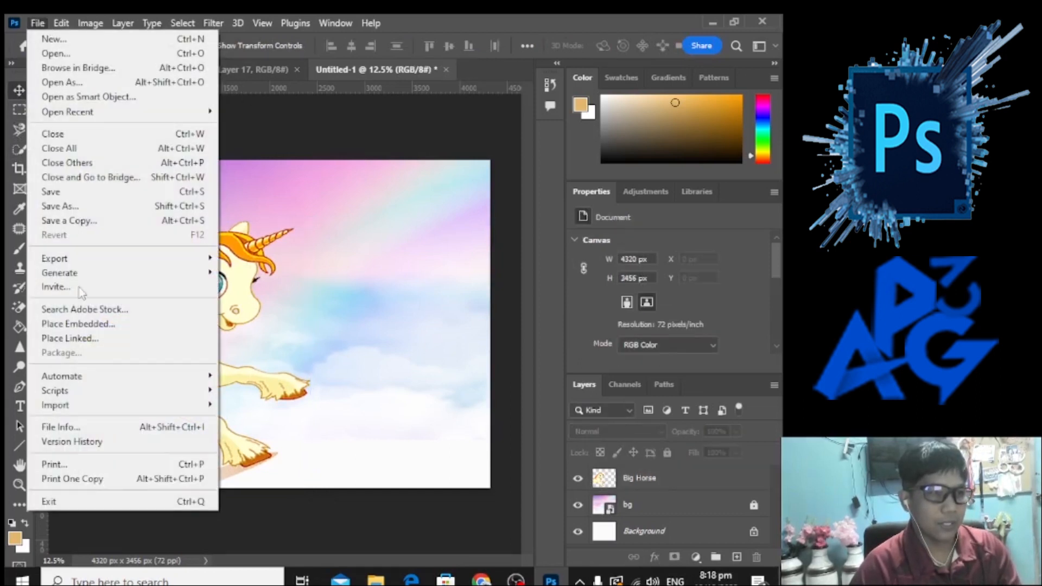
left_click(82, 323)
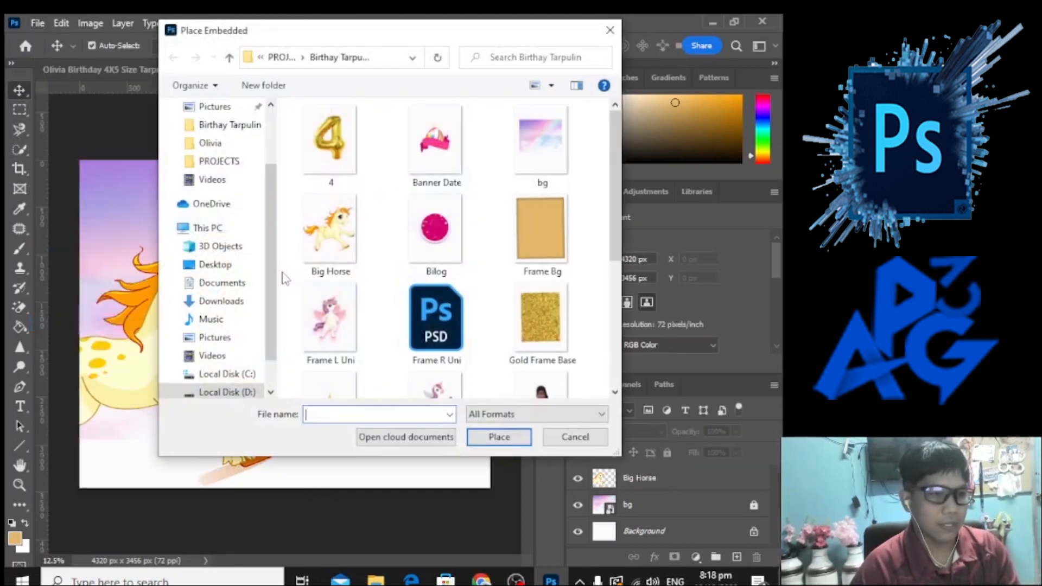
scroll(451, 342, "down", 5)
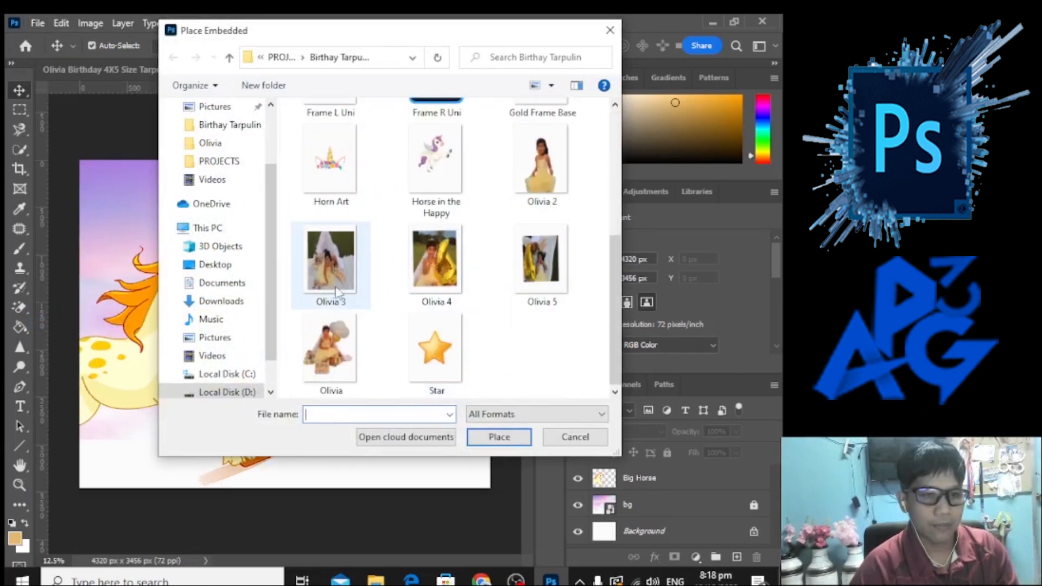
double_click(328, 347)
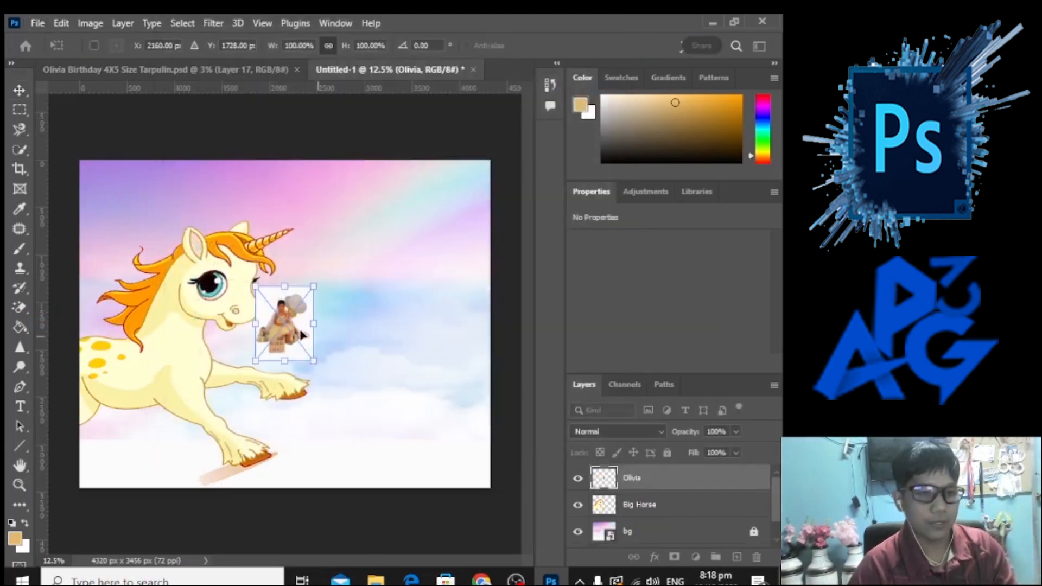
scroll(288, 325, "up", 5)
key("Return")
- Erase the white background around the seated girl photo with the Magic Eraser
right_click(19, 307)
left_click(201, 342)
left_click(379, 250)
left_click(377, 247)
scroll(377, 247, "down", 5)
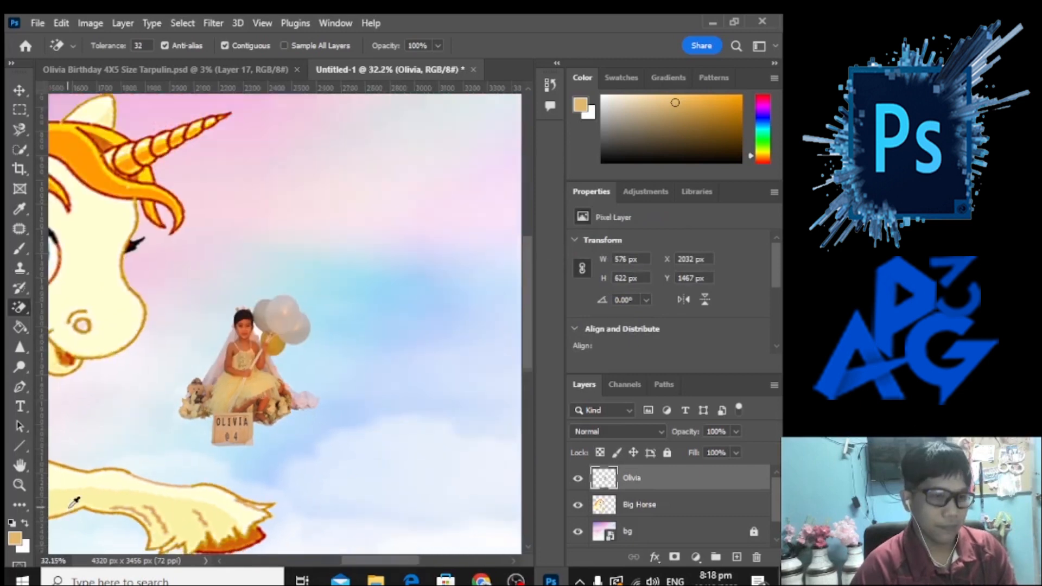
- Enlarge the seated girl cutout to about 2433 × 2627 px and position it in the canvas's lower-left corner
key("v")
left_click_drag(459, 267, 124, 311)
left_click_drag(154, 344, 401, 559)
left_click_drag(258, 462, 178, 400)
key("Return")
scroll(304, 273, "down", 3)
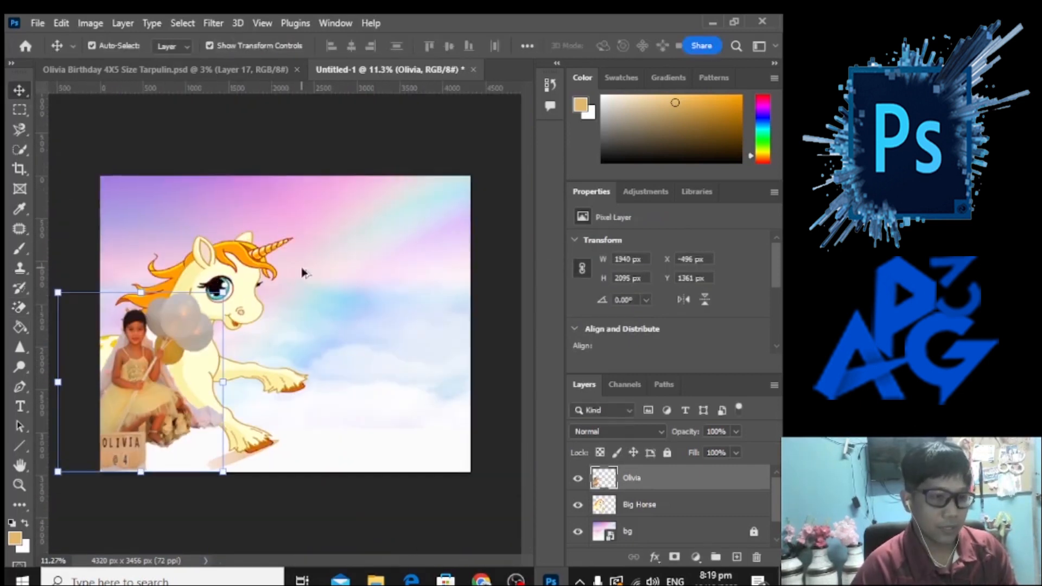
left_click_drag(146, 286, 154, 247)
left_click_drag(187, 326, 199, 326)
key("Return")
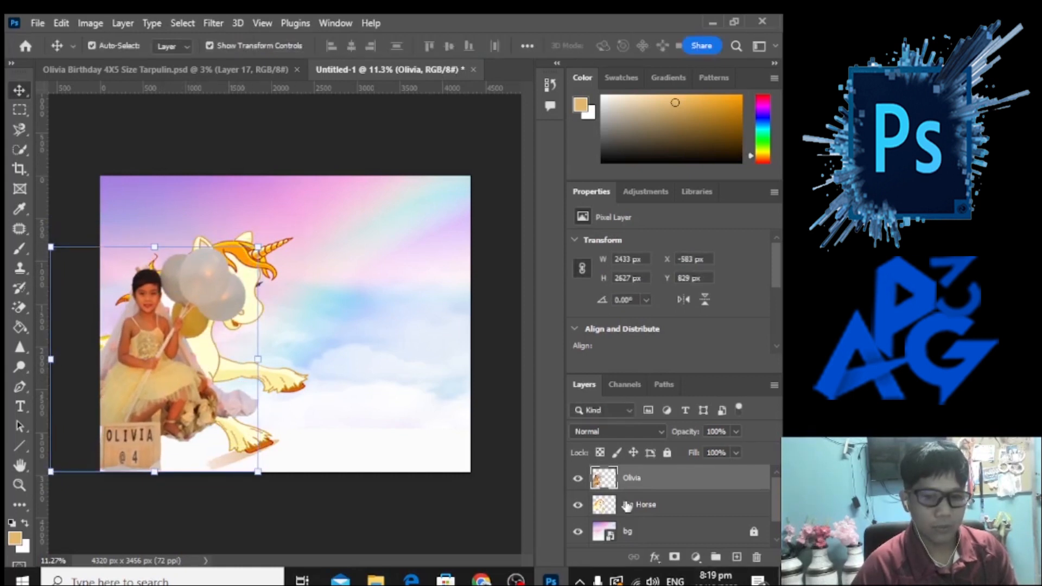
- Move the Big Horse layer right and down to about X -908 px, Y 1102 px, then deselect it
left_click(627, 506)
left_click_drag(255, 256, 296, 296)
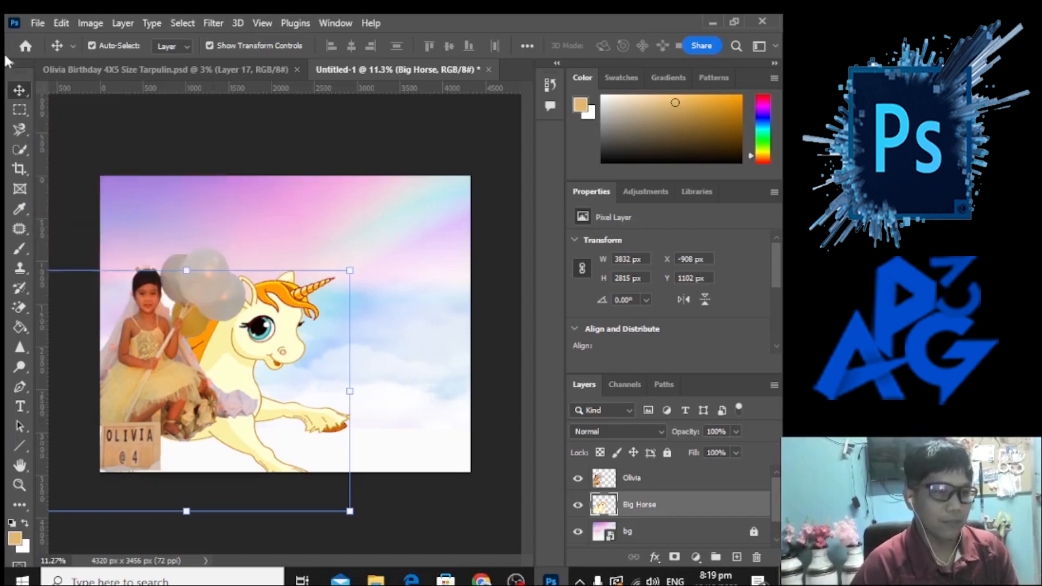
left_click(371, 235)
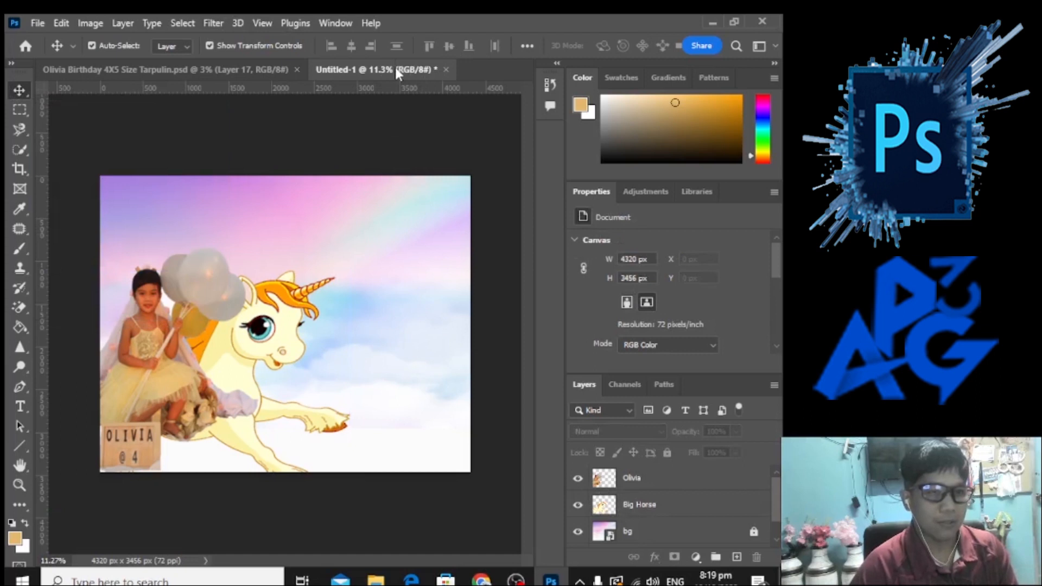
- Check the layout in the finished tarpaulin document and enlarge the unicorn proportionally to about 116% around its centre
left_click(209, 66)
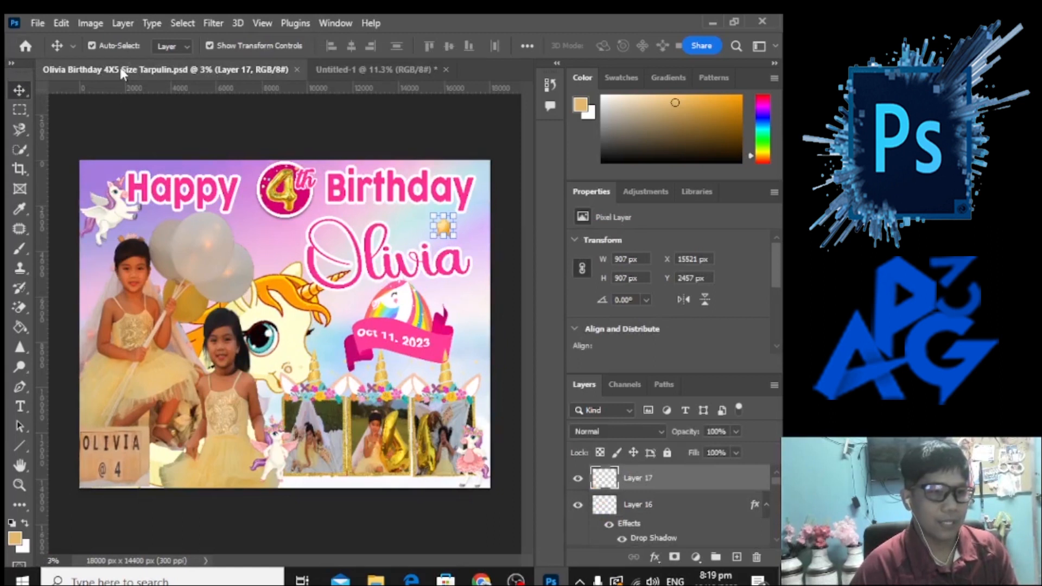
left_click(387, 68)
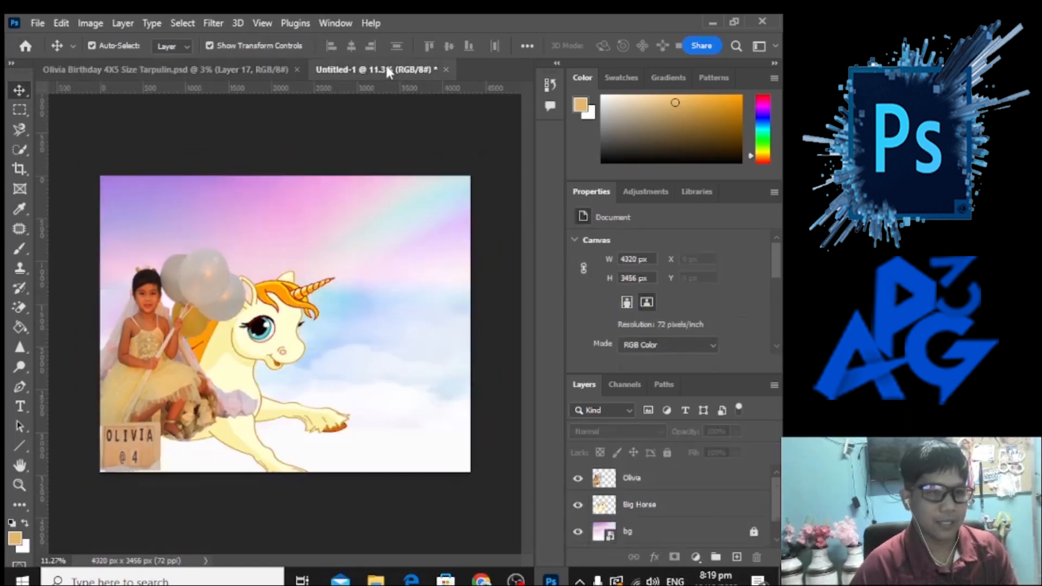
left_click(299, 325)
left_click(349, 269)
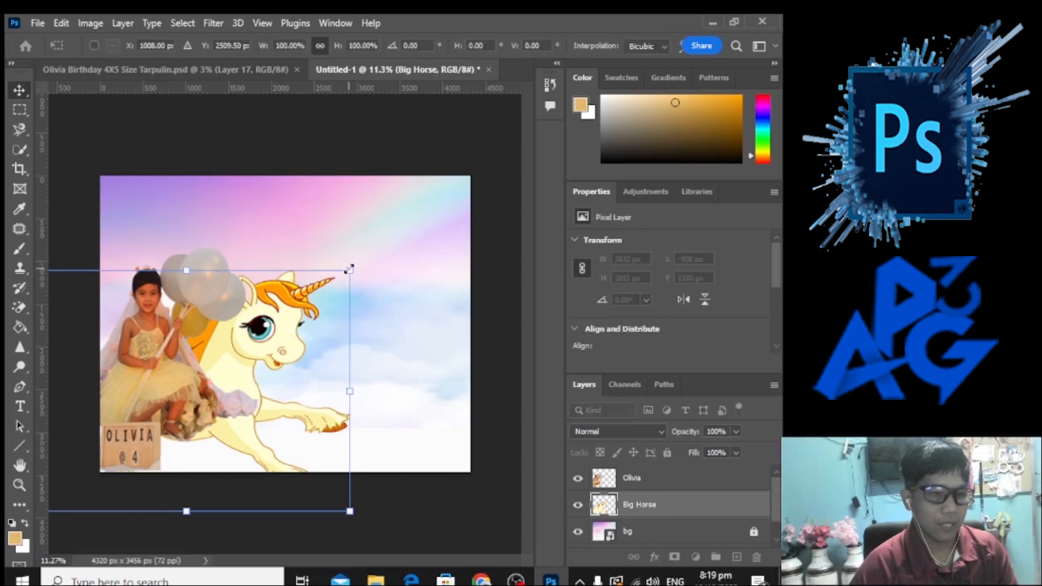
left_click_drag(349, 269, 379, 251)
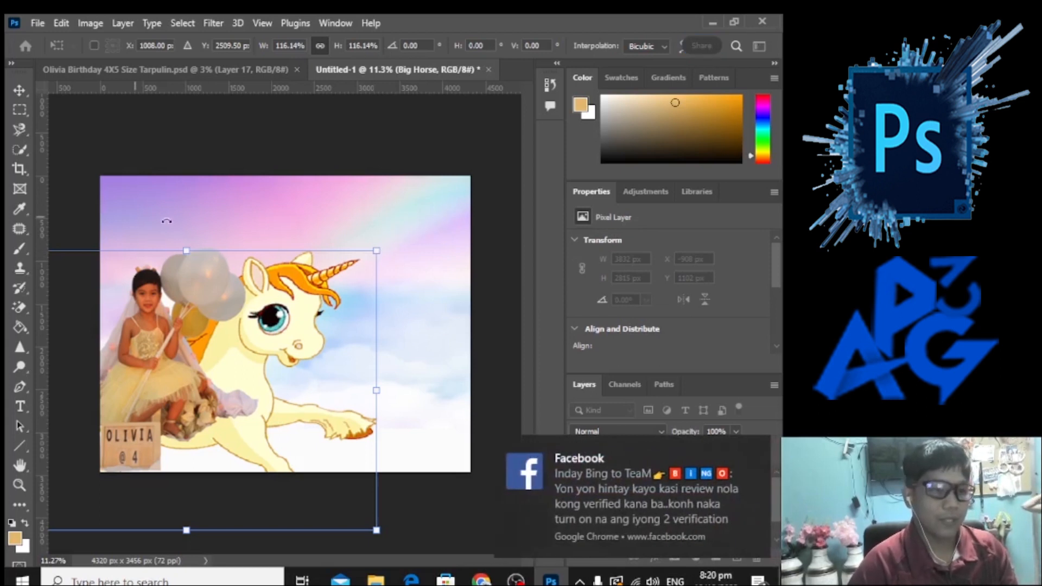
key("Return")
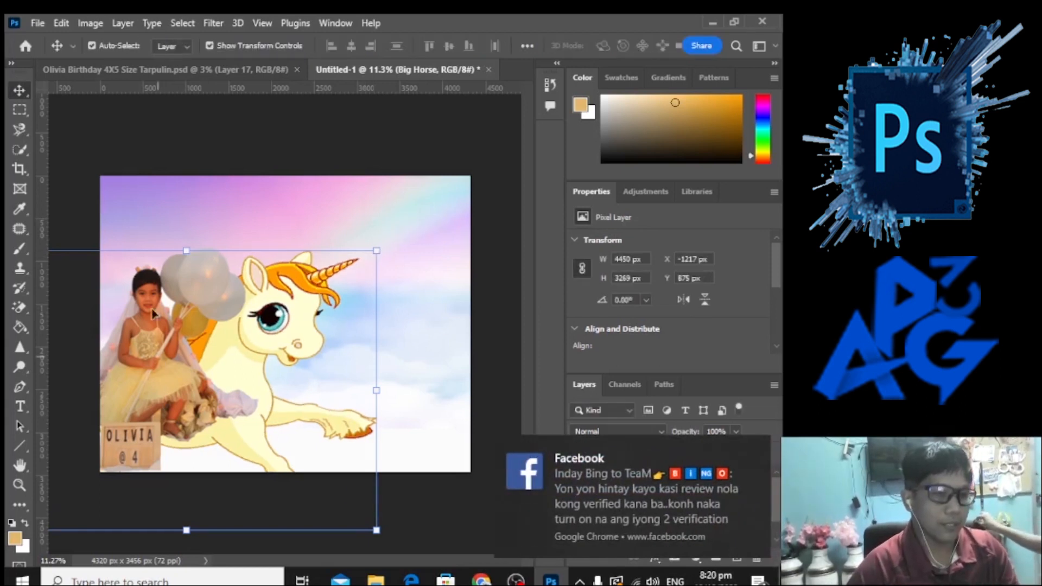
- Place the standing girl photo as an embedded object, scale it to about 272%, and bring its layer to the front
left_click(38, 23)
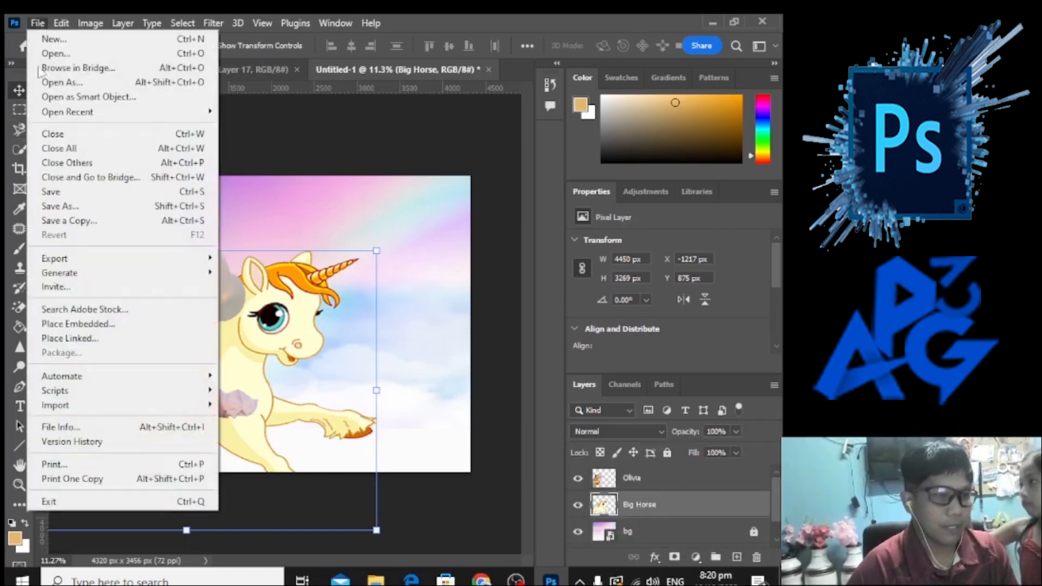
left_click(60, 324)
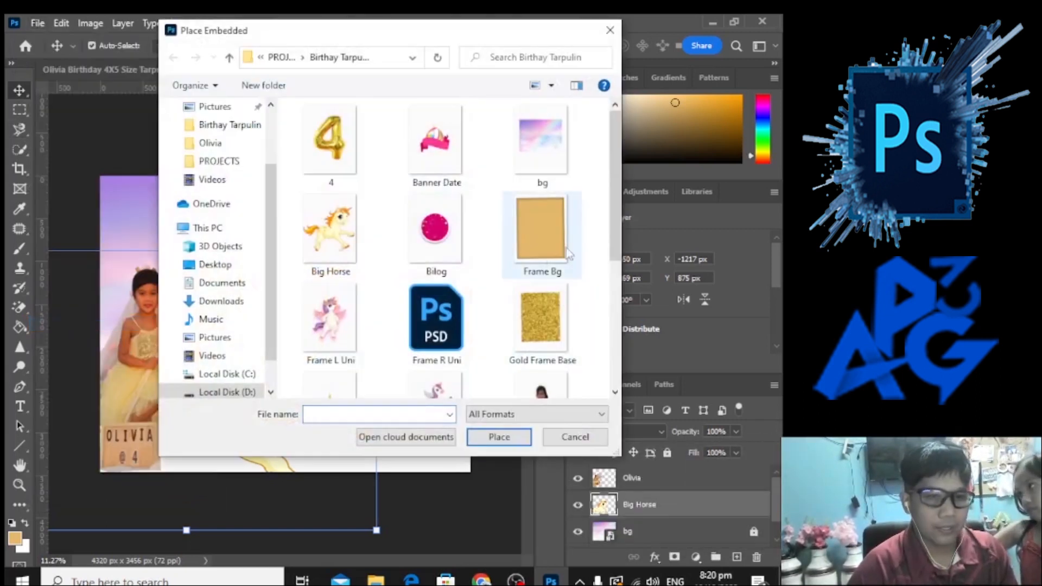
scroll(516, 294, "down", 5)
double_click(535, 168)
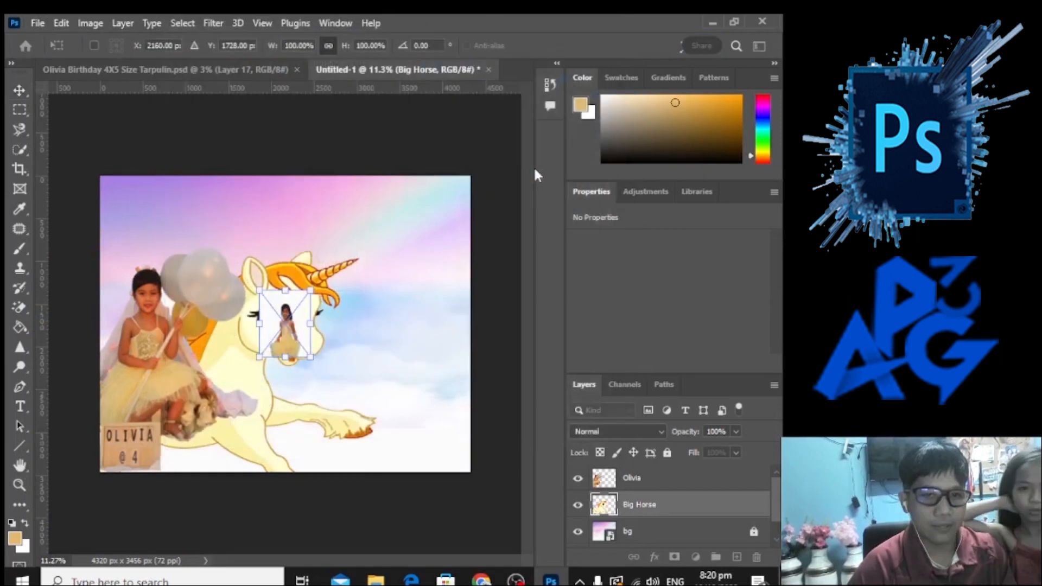
left_click_drag(375, 383, 269, 387)
key("Return")
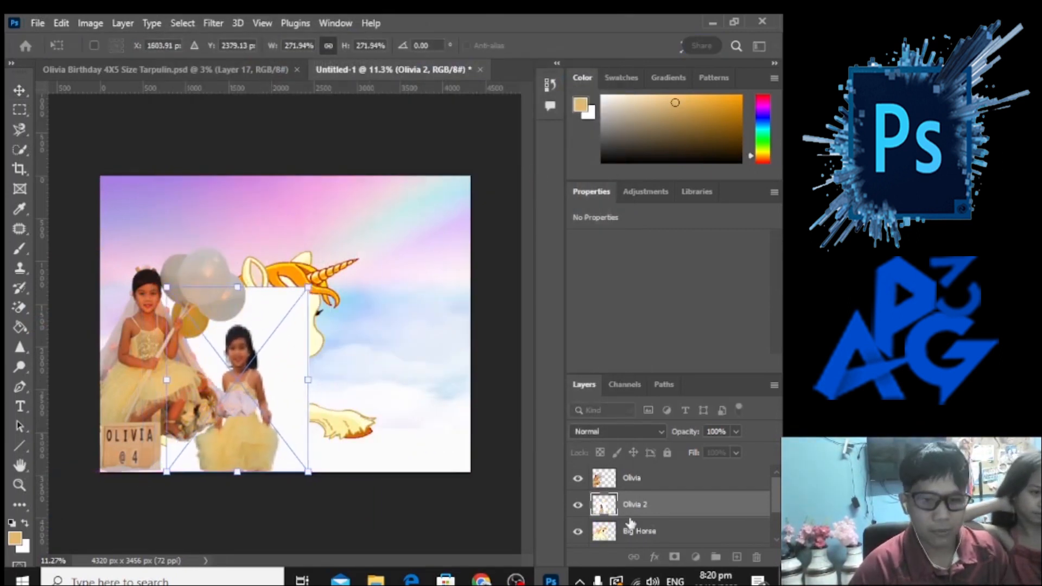
key("ctrl+shift+]")
- Erase the white background around the standing girl photo with the Magic Eraser
right_click(20, 307)
left_click(93, 338)
left_click(250, 308)
left_click(372, 245)
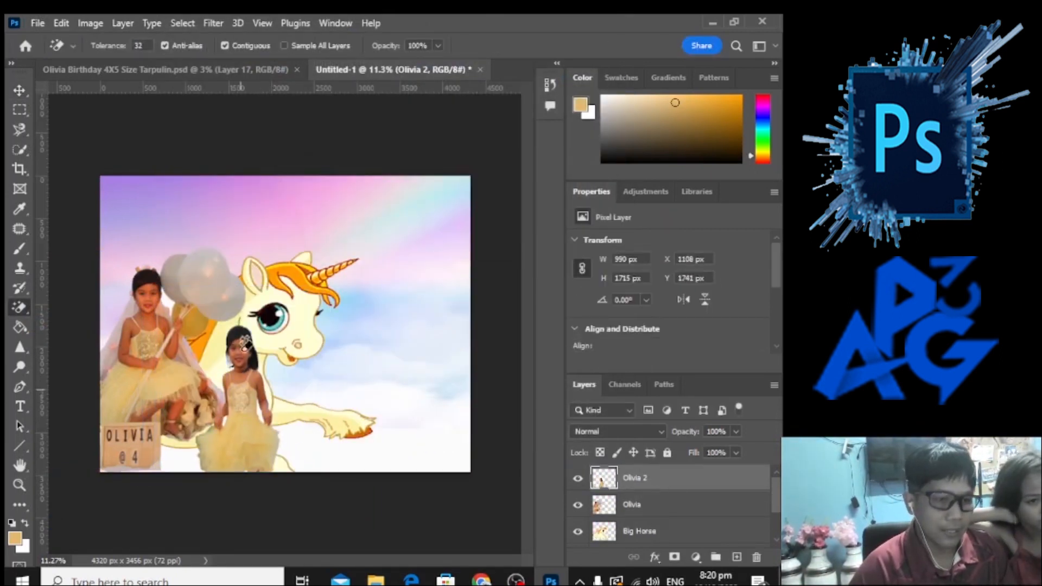
- Enlarge the standing girl cutout to about 1150 × 1820 px at the canvas's bottom edge, in front of the unicorn
key("v")
mouse_move(237, 325)
left_mouse_down()
mouse_move(210, 297)
mouse_move(213, 316)
left_mouse_up()
key("Return")
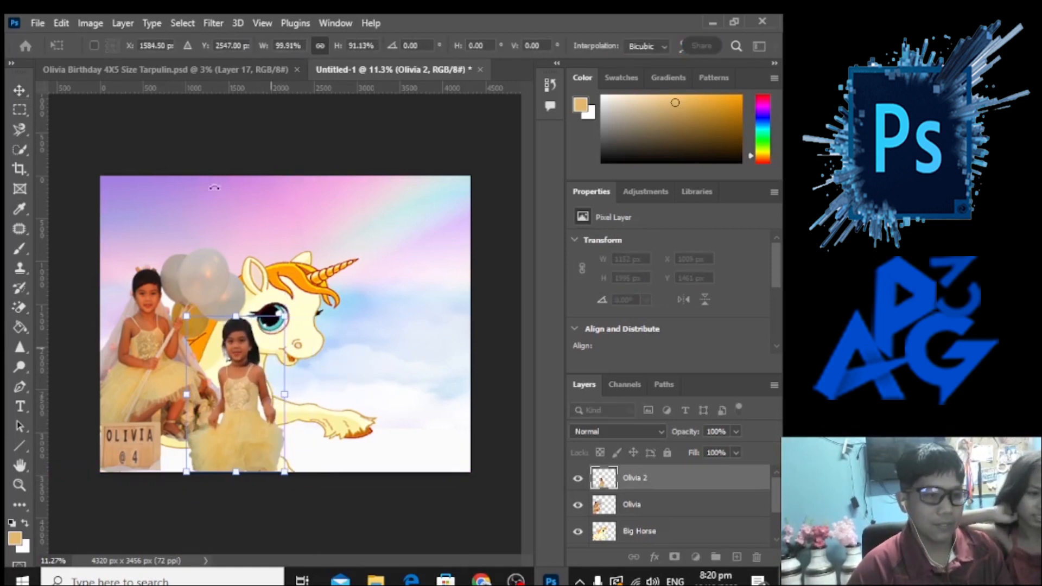
left_click(37, 23)
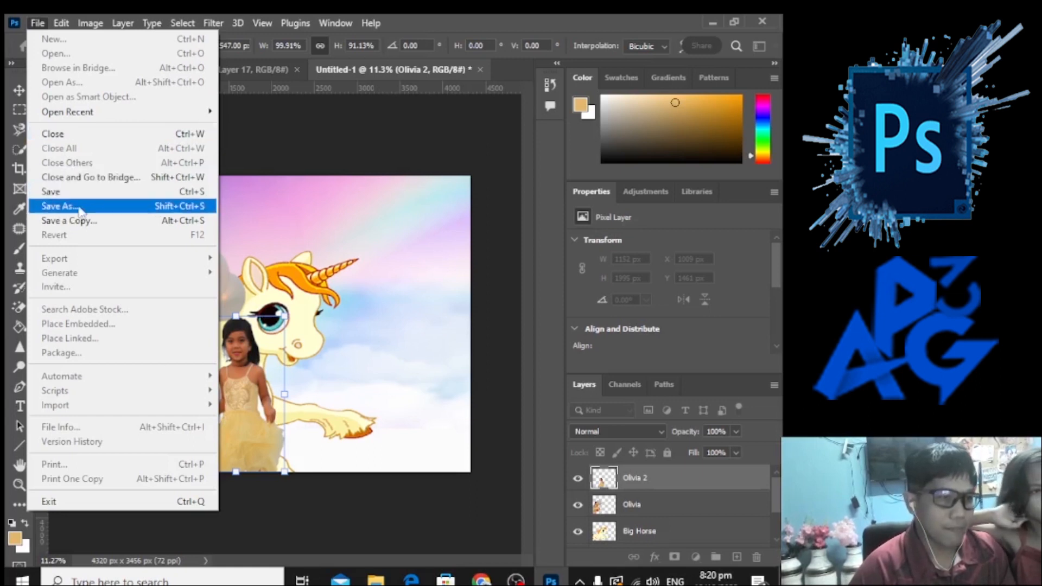
left_click(350, 236)
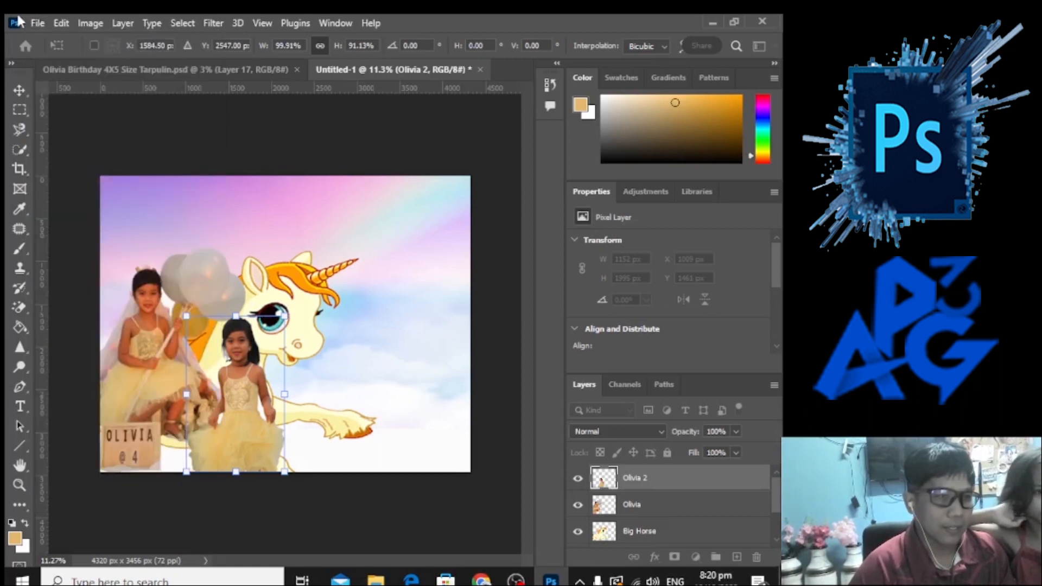
key("Return")
- Place the Gold Frame Base image as an embedded object and position it to the right of the standing girl
left_click(38, 23)
left_click(67, 323)
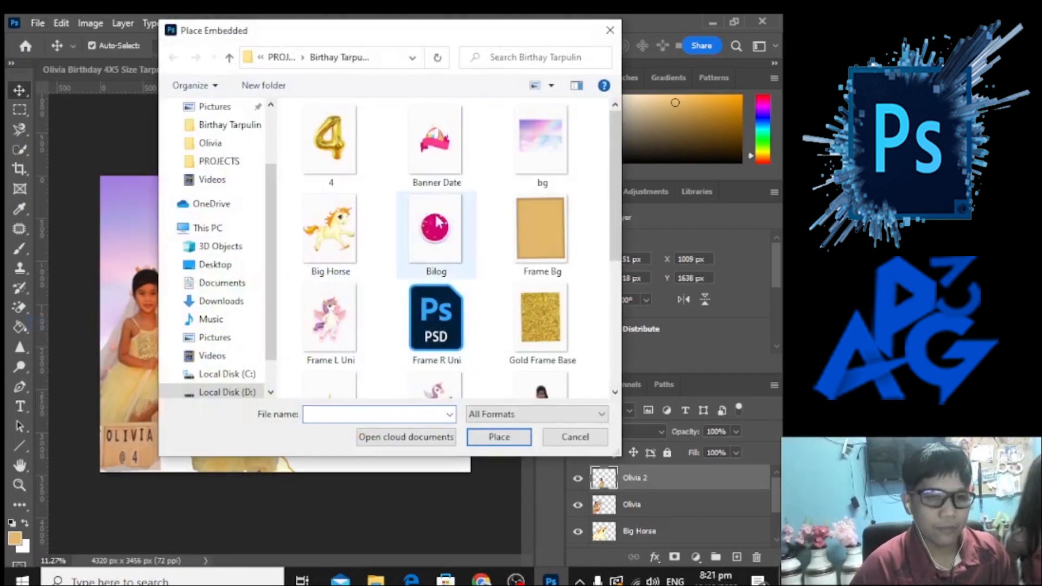
left_click(540, 305)
left_click(495, 436)
mouse_move(282, 326)
left_mouse_down()
mouse_move(331, 433)
mouse_move(303, 350)
left_mouse_up()
left_click(20, 307)
left_click(20, 91)
- Erase the white background around the Gold Frame Base image with the Magic Eraser
scroll(303, 404, "up", 11)
right_click(20, 308)
left_click(82, 345)
left_click(415, 309)
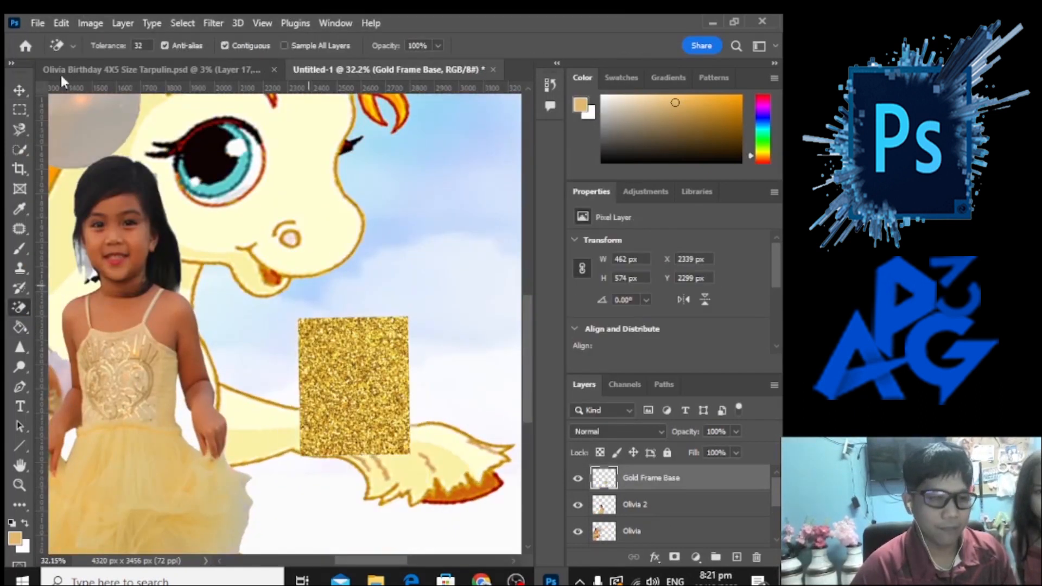
- Move the gold frame base near the canvas's bottom edge and enlarge it to about 599 × 751 px
scroll(321, 412, "down", 5)
key("v")
left_click_drag(326, 418, 344, 462)
key("ctrl+t")
left_click_drag(365, 422, 378, 407)
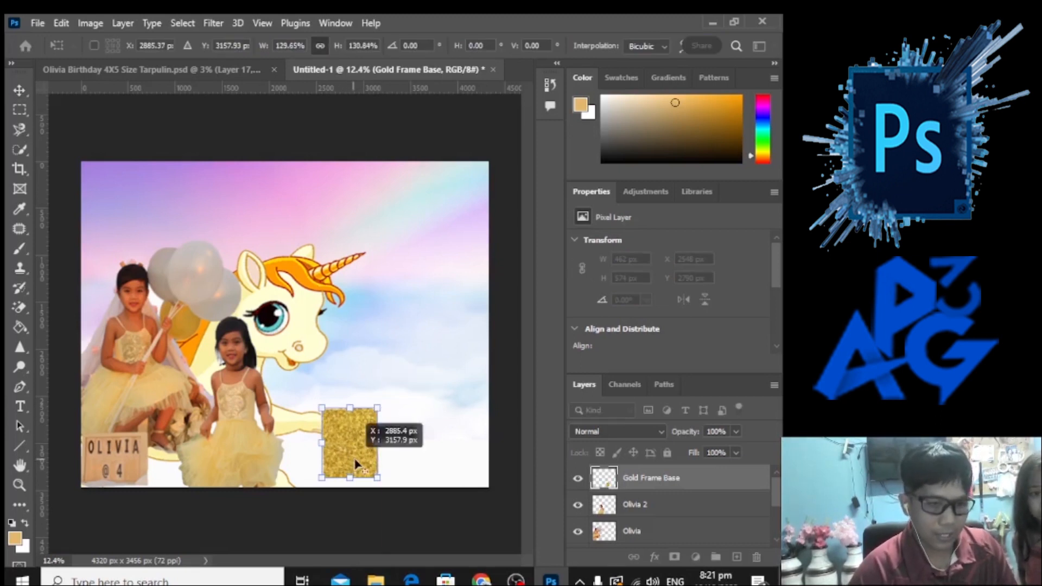
key("Return")
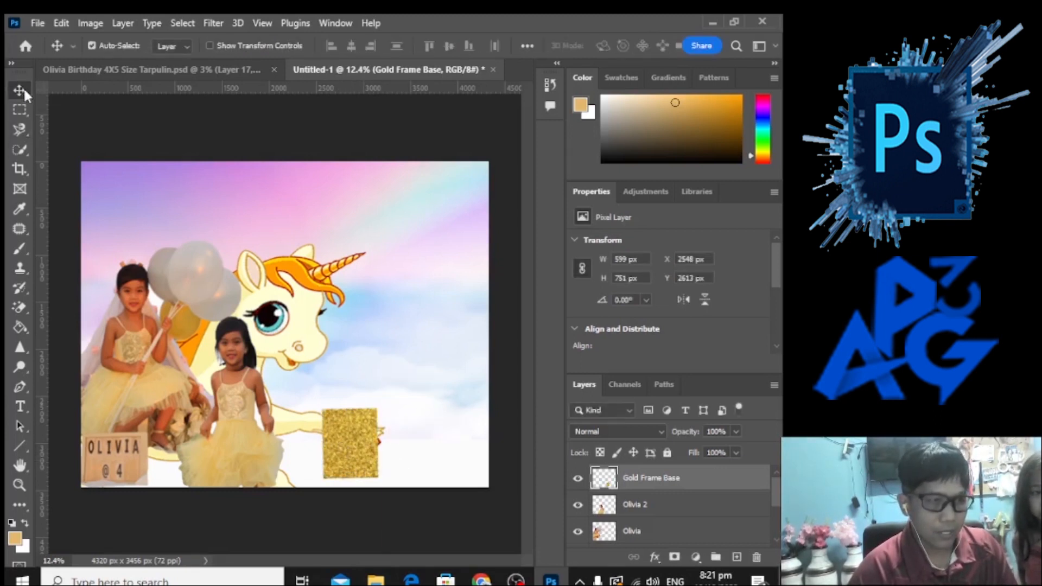
- Duplicate the gold frame base twice and arrange the three pieces in an evenly spaced row at the canvas's lower right
left_click_drag(334, 439, 477, 443)
left_click_drag(370, 445, 331, 447)
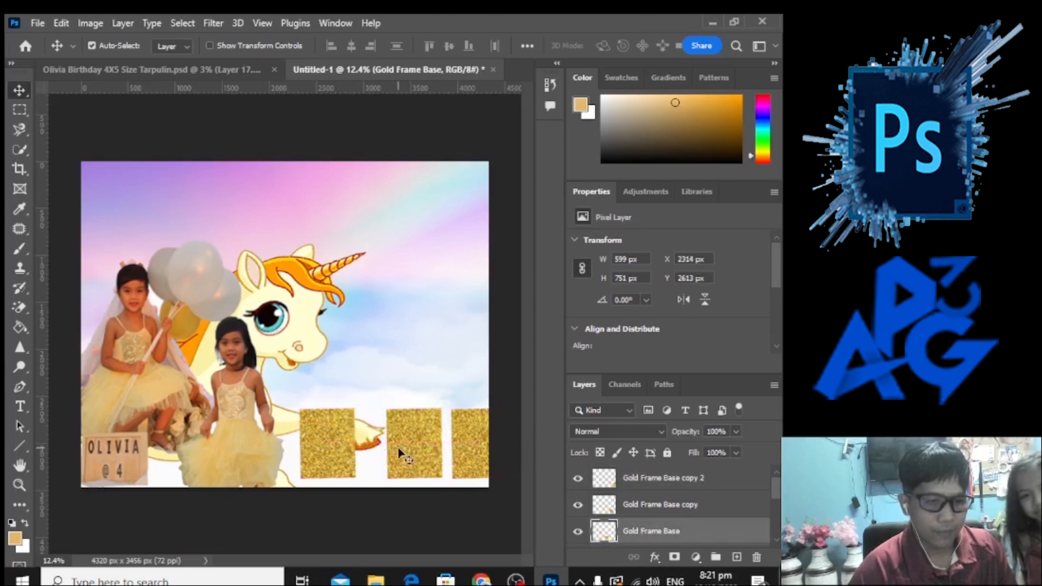
left_click_drag(400, 454, 383, 451)
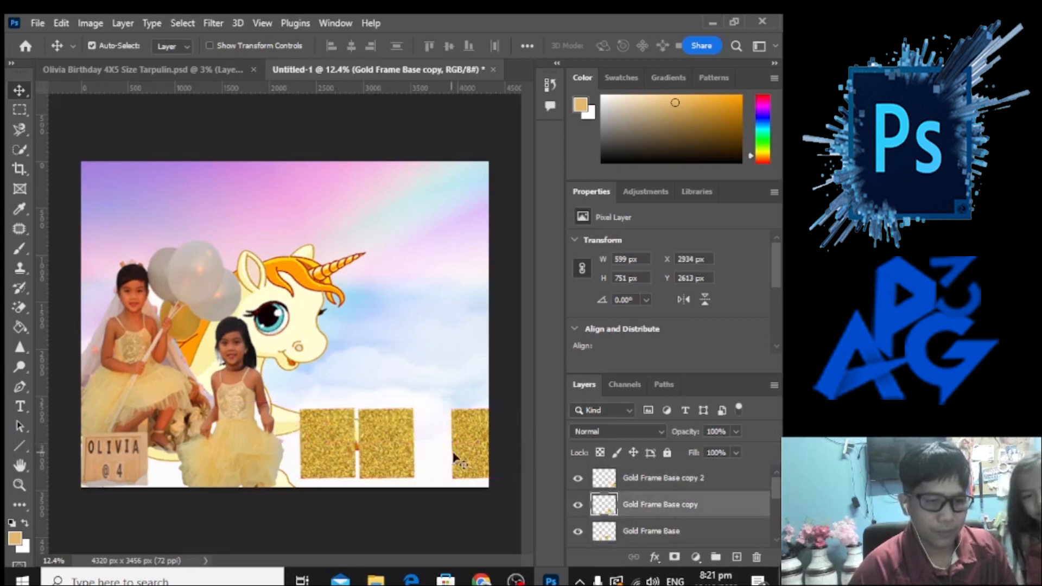
left_click_drag(468, 456, 318, 451)
left_click_drag(383, 445, 435, 423)
scroll(386, 319, "down", 3)
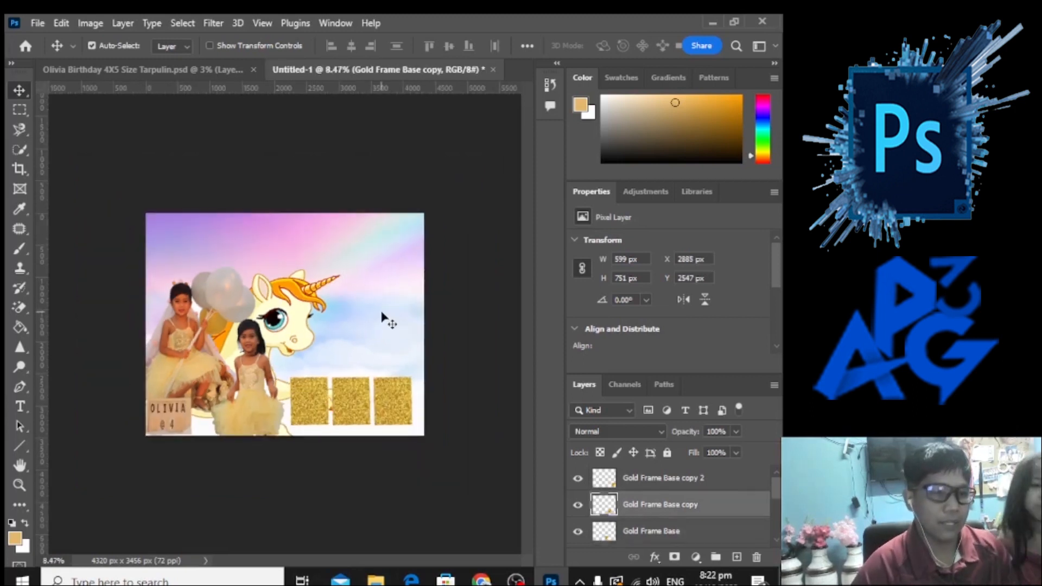
scroll(107, 341, "up", 2)
- Place the Frame Bg image as a linked object and erase its white border with the Magic Eraser
left_click(42, 25)
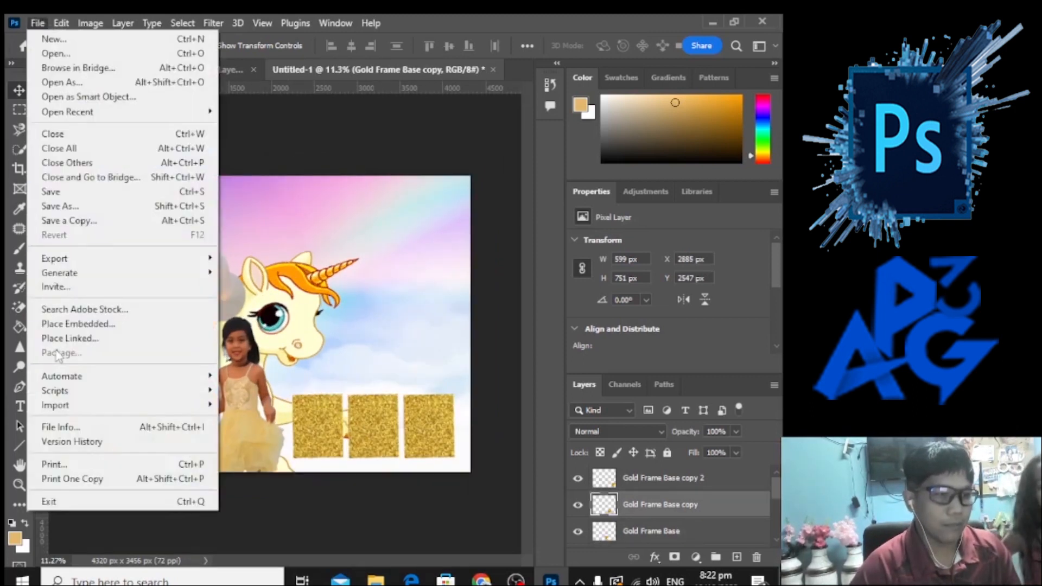
left_click(84, 338)
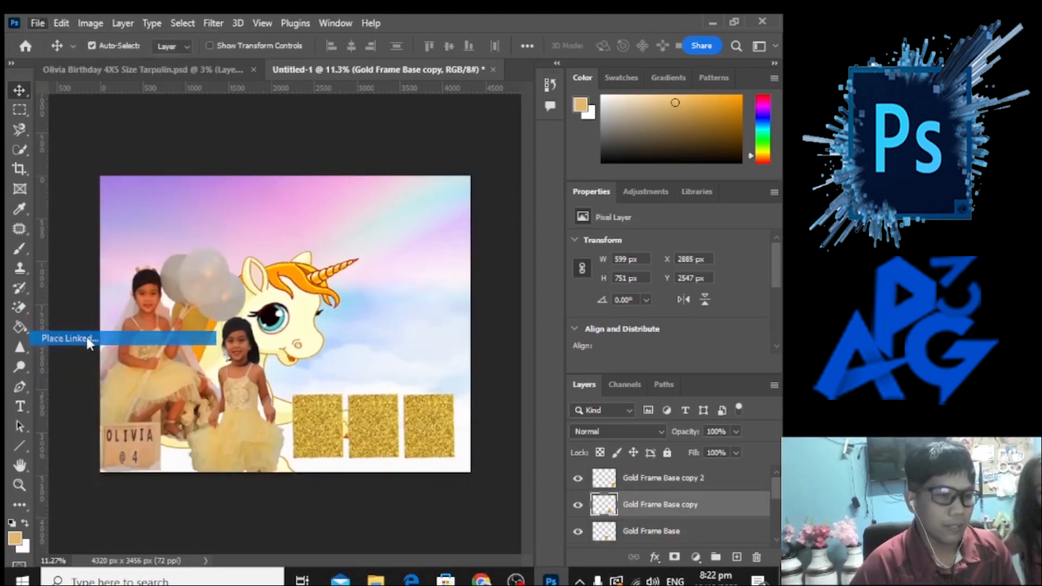
scroll(365, 339, "down", 3)
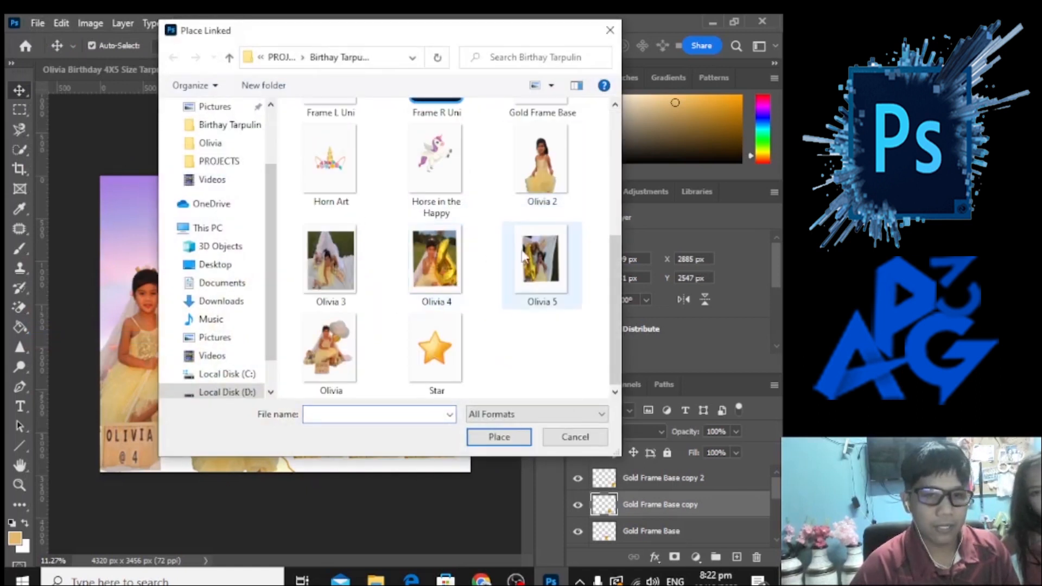
scroll(543, 228, "up", 2)
double_click(546, 149)
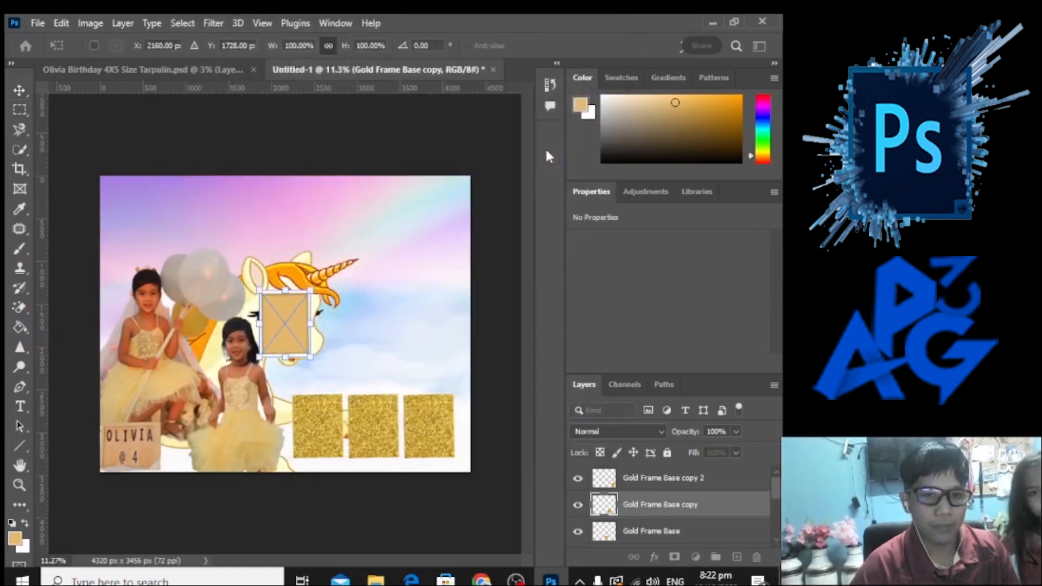
scroll(280, 326, "up", 5)
key("Return")
left_click(19, 307)
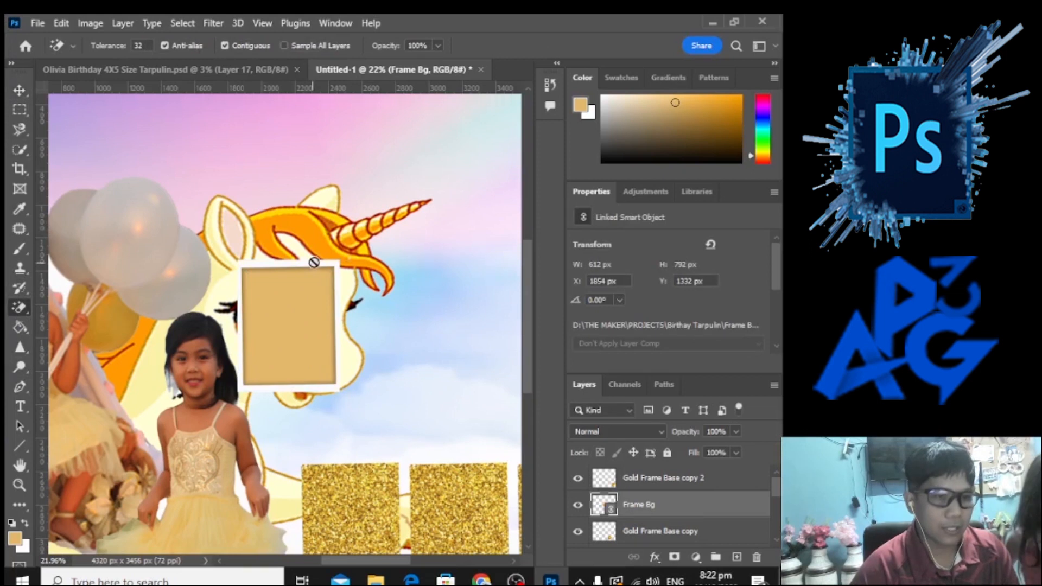
- Move the tan Frame Bg panel onto the leftmost gold frame base and scale it down to about 535 × 673 px
key("v")
scroll(298, 257, "down", 5)
left_click_drag(320, 307, 359, 419)
scroll(360, 419, "up", 6)
key("ctrl+t")
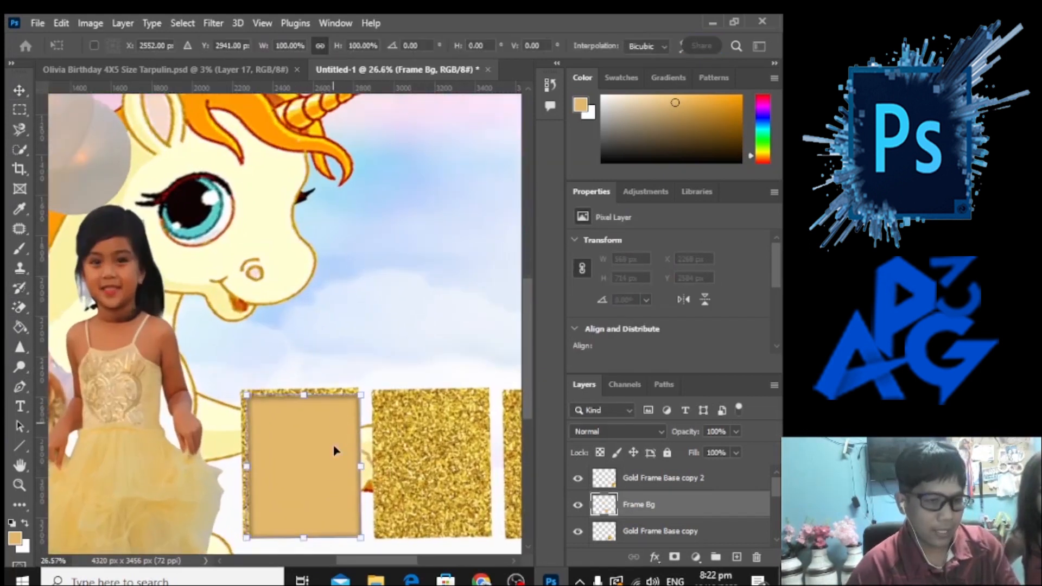
left_click_drag(360, 539, 352, 531)
left_click_drag(328, 480, 400, 456)
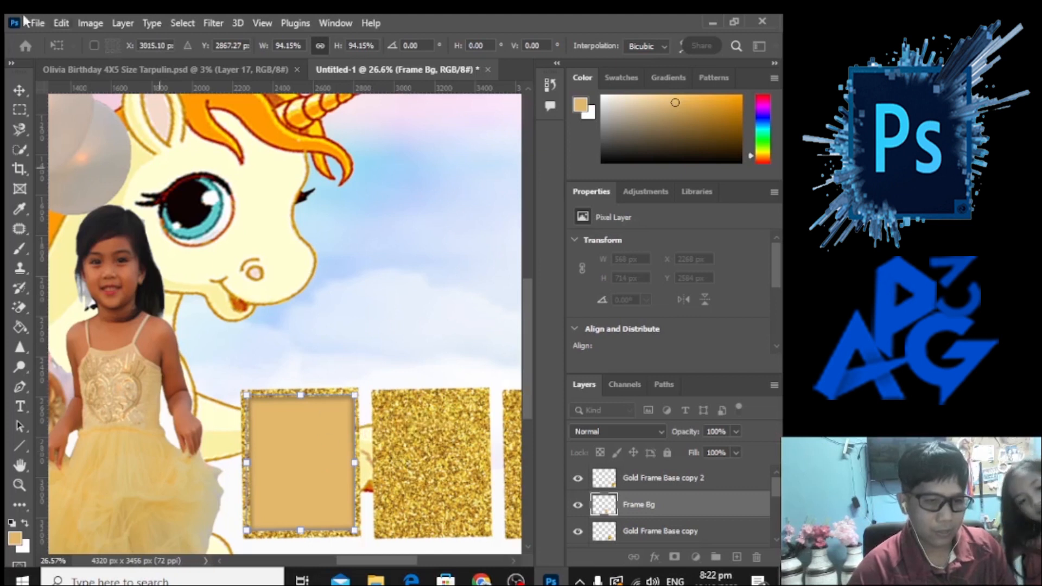
right_click(19, 92)
left_click(290, 459)
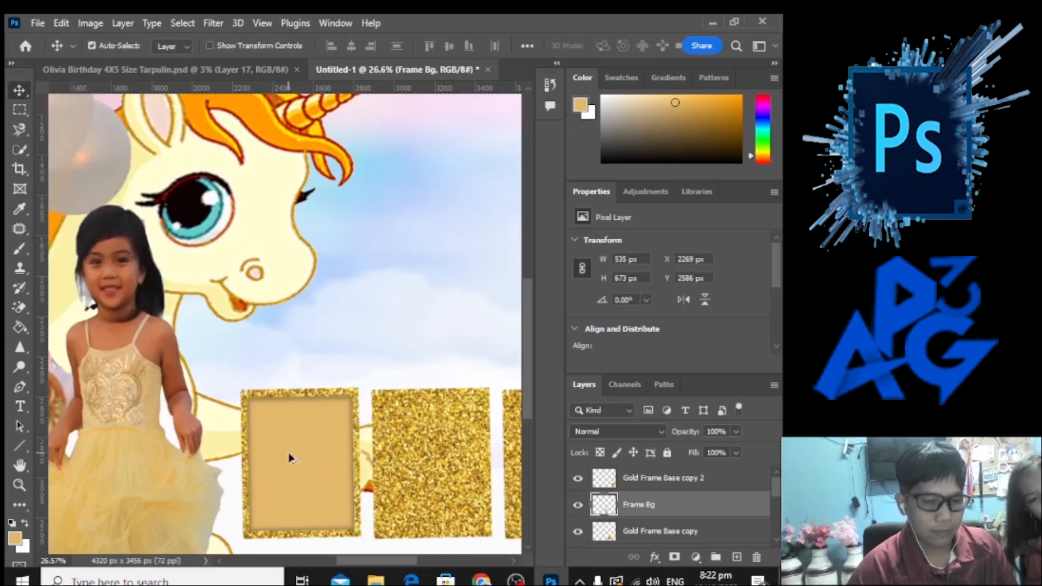
- Duplicate the tan panel onto the middle and rightmost gold frame bases so each has an even gold border
left_click_drag(290, 459, 421, 455)
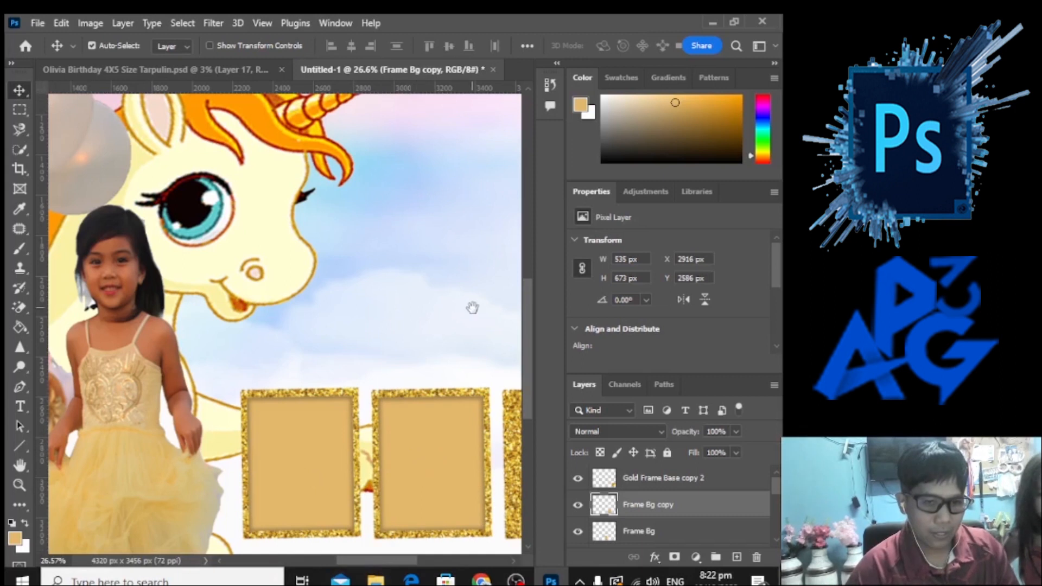
left_click_drag(472, 308, 347, 295)
left_click_drag(310, 459, 437, 455)
key("ctrl+0")
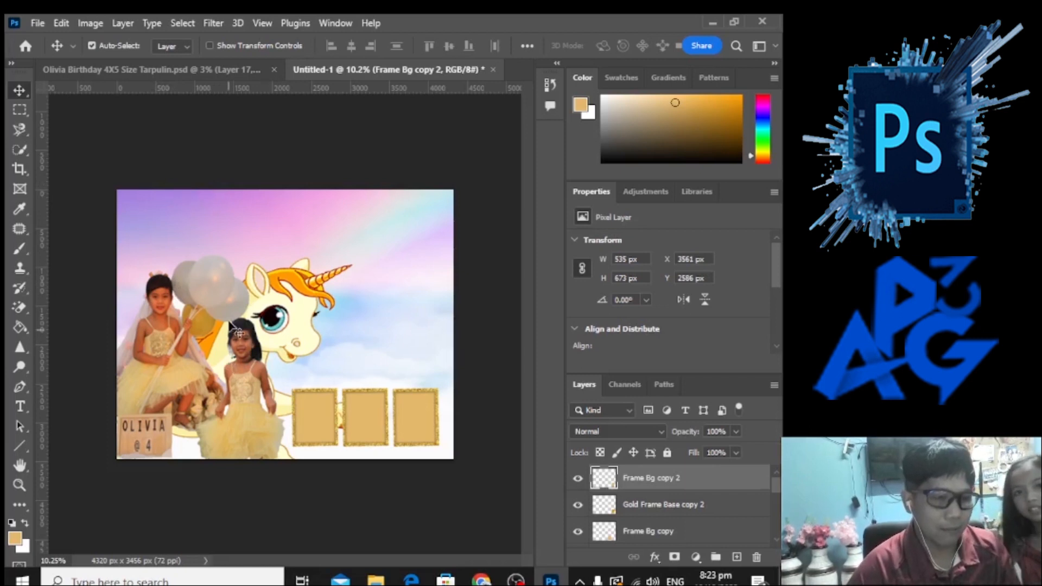
- Place the girl's photo number 3 as an embedded object just above the row of gold frames
left_click(24, 48)
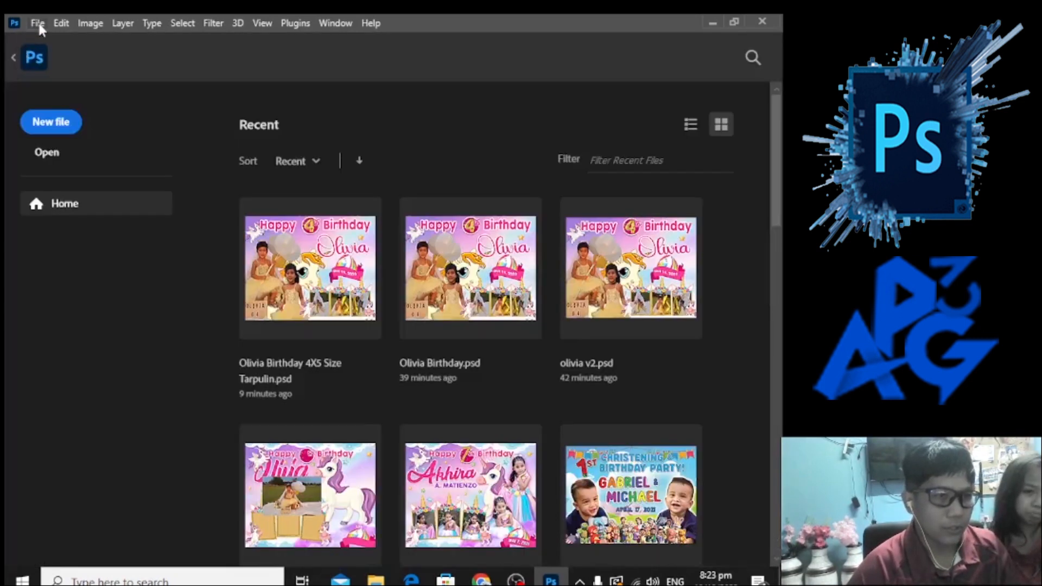
left_click(16, 59)
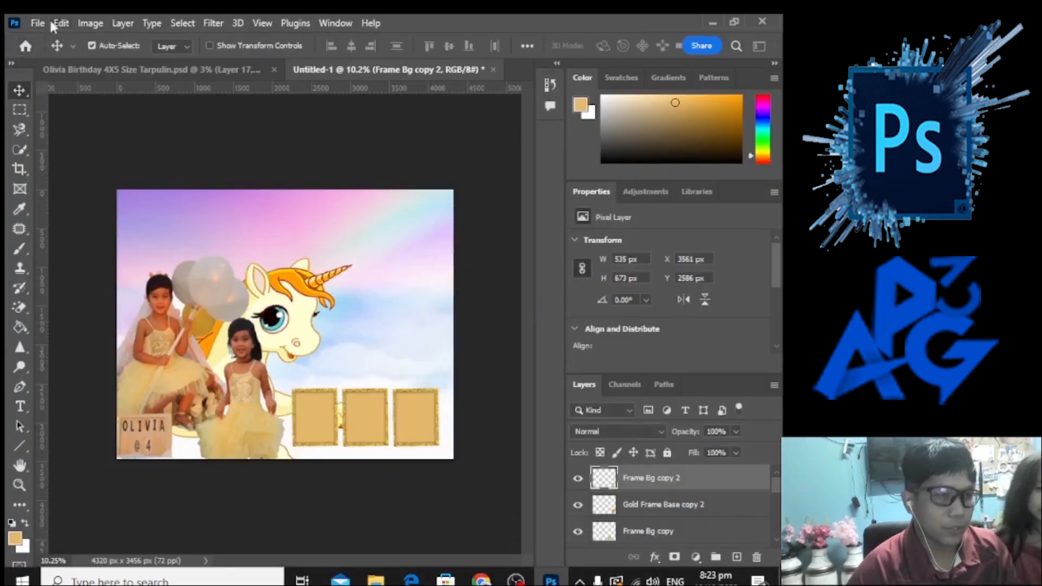
left_click(38, 22)
left_click(102, 324)
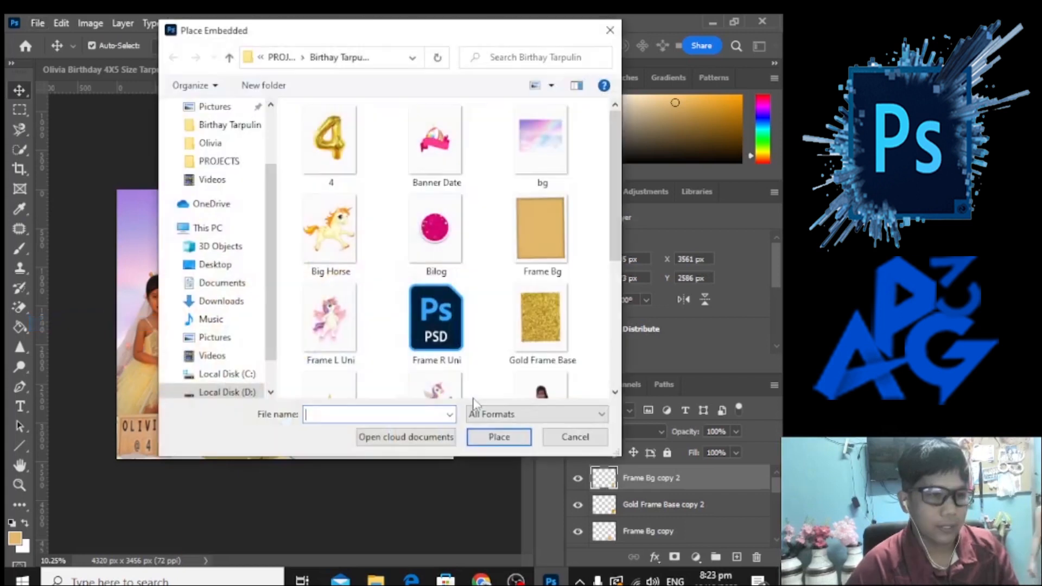
scroll(540, 337, "down", 4)
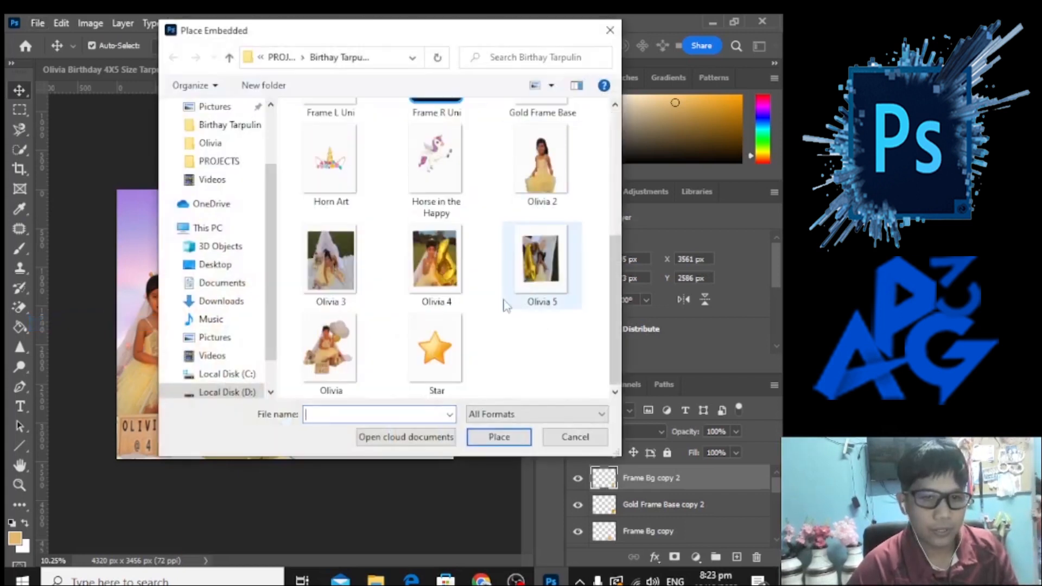
double_click(320, 281)
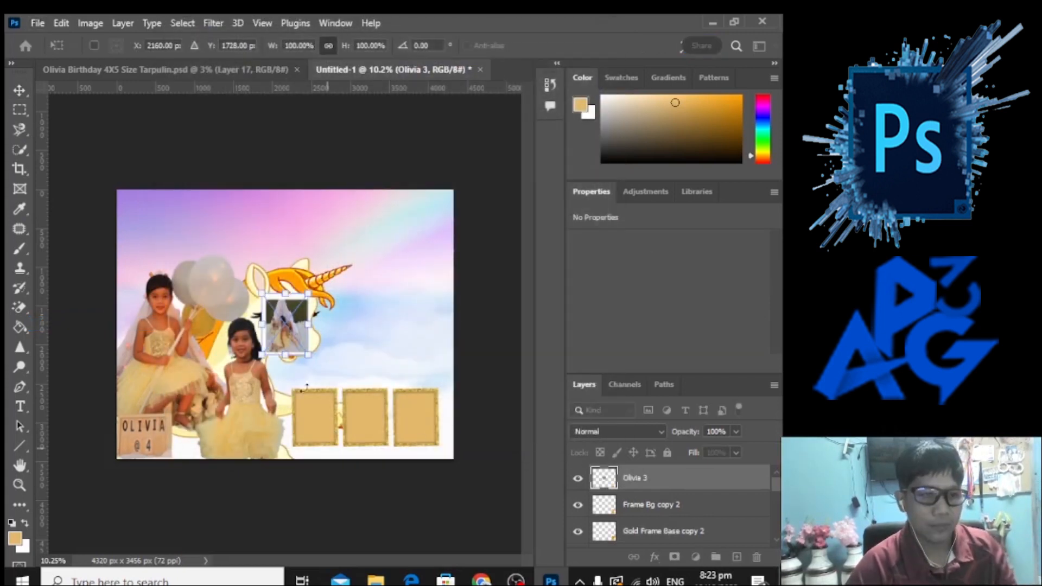
left_click_drag(278, 325, 328, 341)
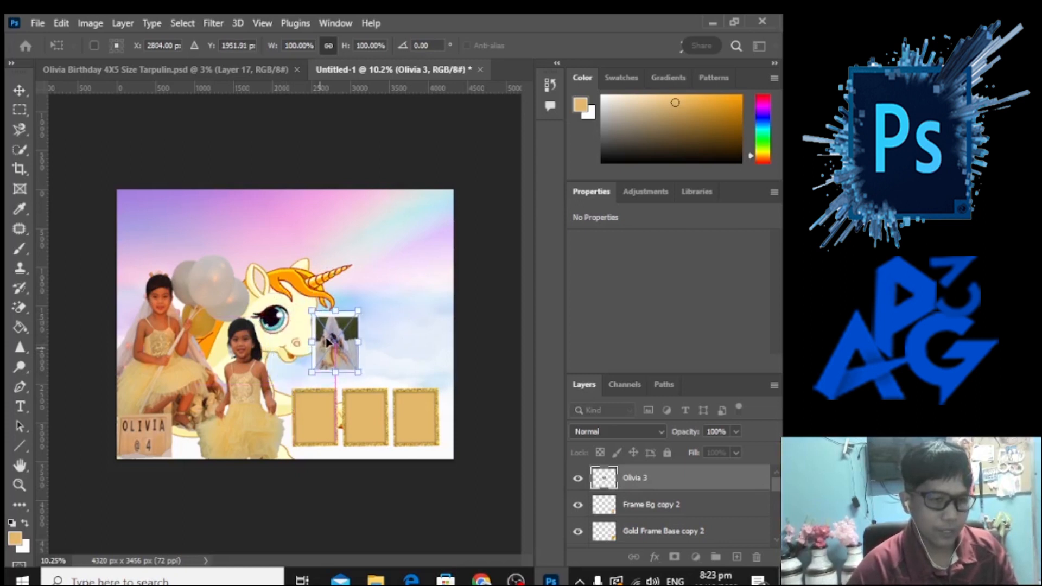
- Rasterize the girl's photo number 3 and erase its white border with the Magic Eraser
right_click(18, 309)
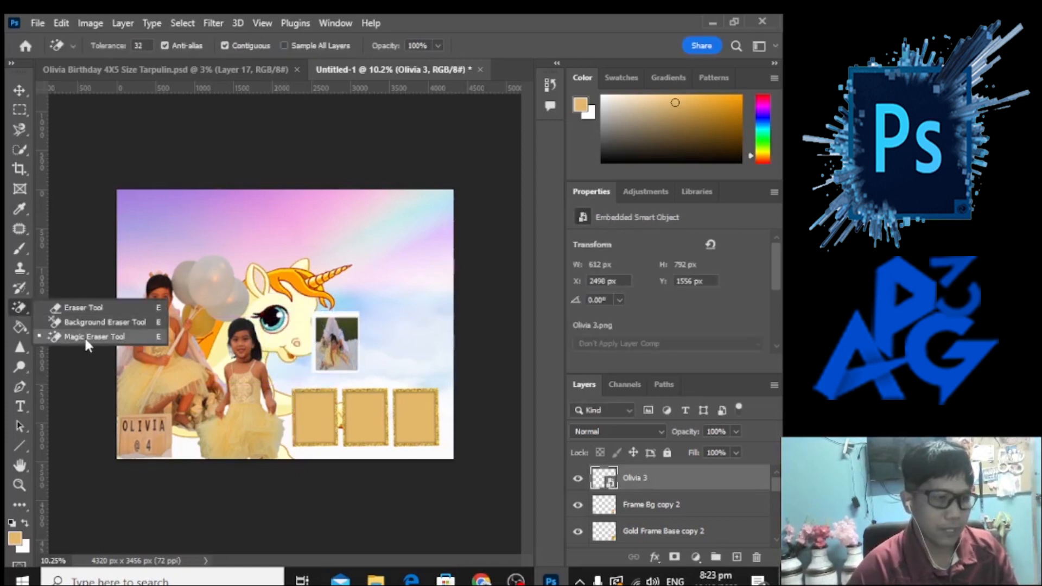
left_click(83, 337)
left_click(331, 313)
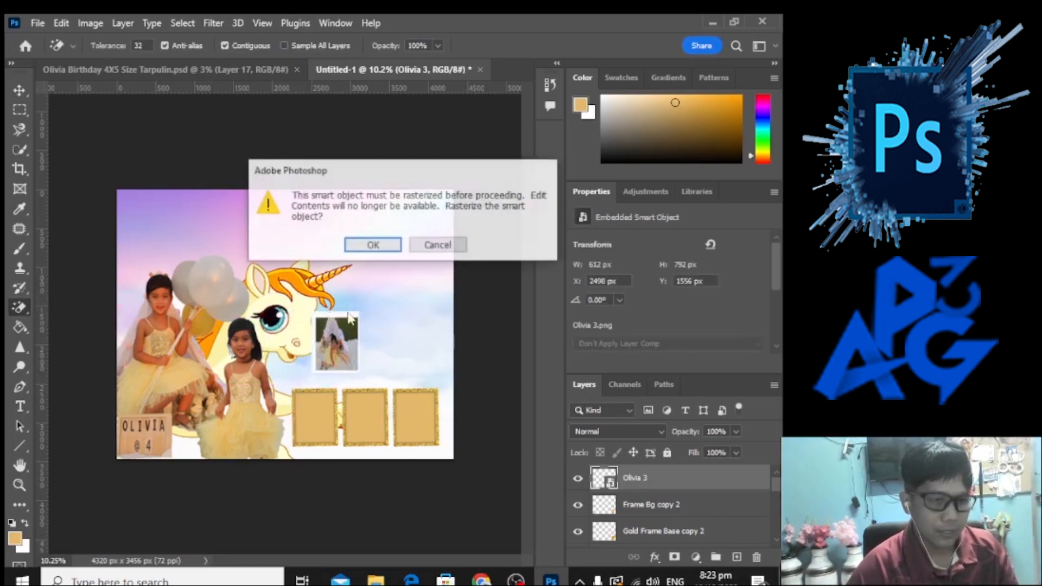
key("Return")
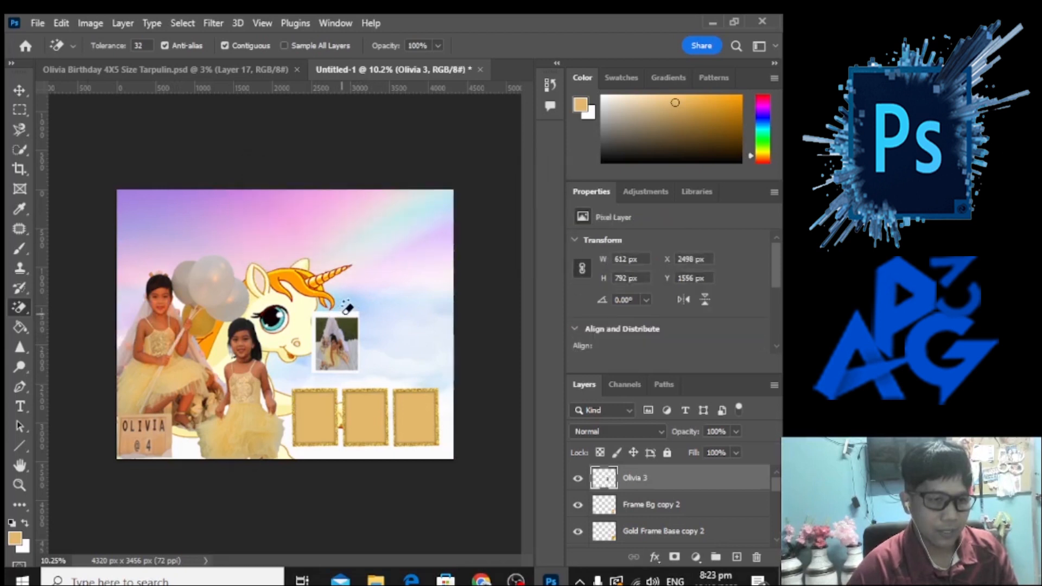
scroll(344, 370, "up", 3)
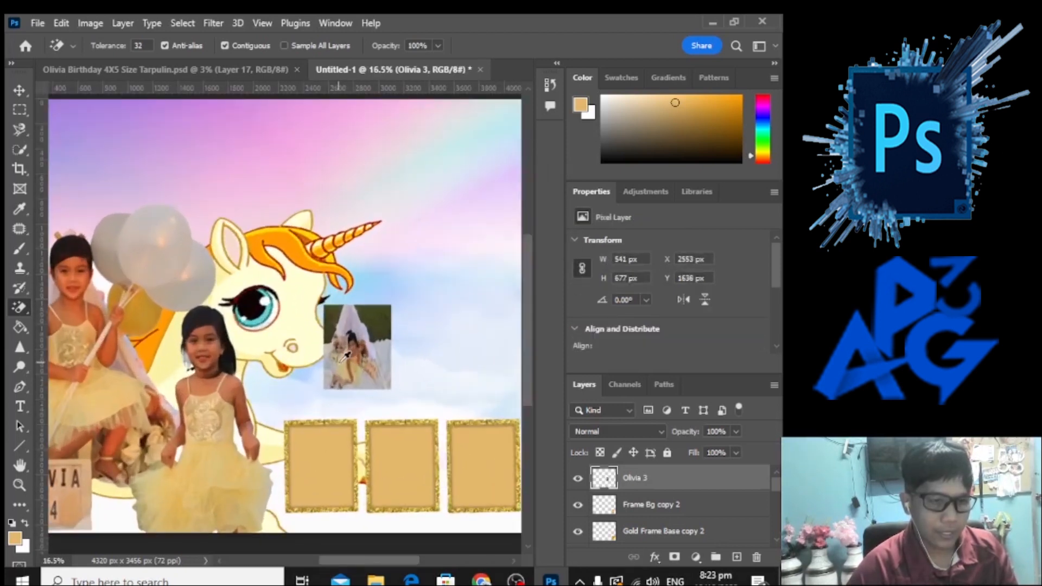
- Move photo number 3 into the leftmost gold frame and scale it down to about 501 × 621 px
left_click(19, 90)
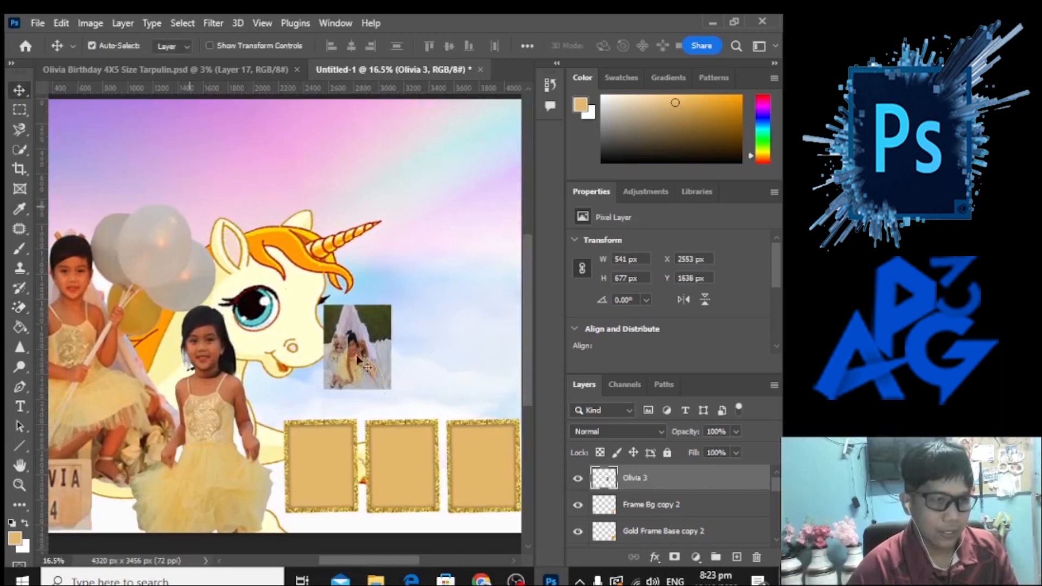
left_click_drag(370, 344, 333, 461)
scroll(333, 462, "up", 4)
key("ctrl+t")
mouse_move(326, 340)
left_mouse_down()
mouse_move(312, 330)
mouse_move(307, 339)
left_mouse_up()
scroll(283, 353, "down", 3)
left_click_drag(255, 364, 257, 367)
key("Return")
scroll(257, 368, "down", 5)
- Place the girl's photo number 4 as an embedded object, rasterize it and erase its white border with the Magic Eraser
left_click(37, 23)
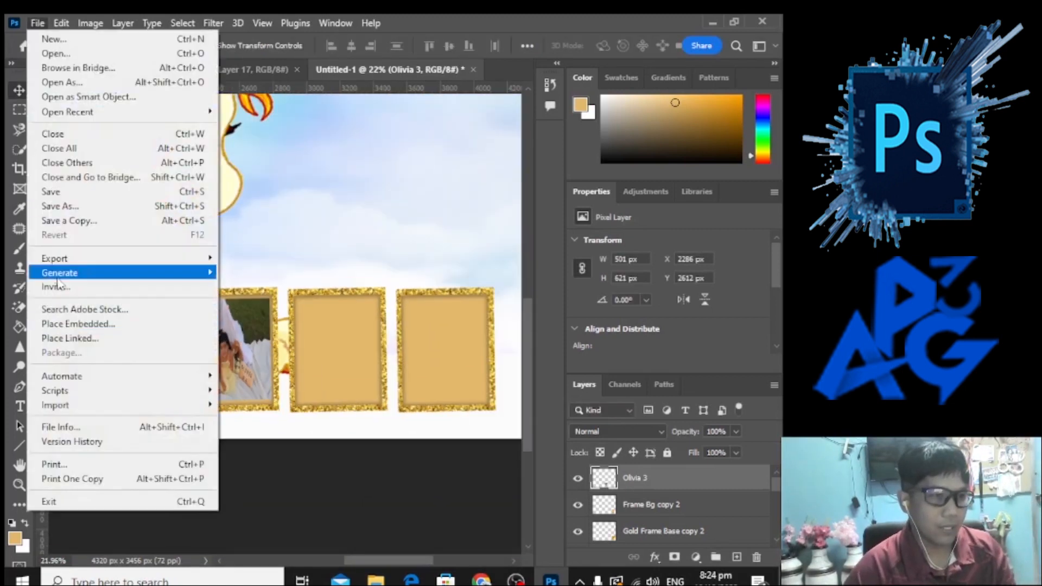
left_click(82, 322)
double_click(441, 261)
key("Return")
right_click(19, 308)
left_click(76, 339)
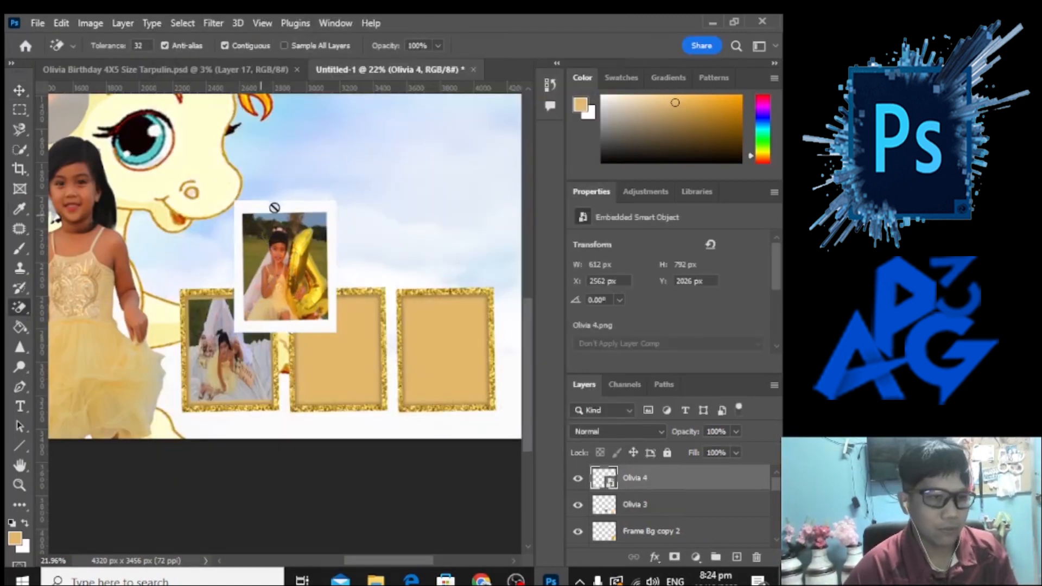
left_click(274, 207)
key("Return")
- Move photo number 4 into the middle gold frame and scale it down to fit inside the tan panel
key("v")
left_click_drag(227, 287, 309, 363)
key("ctrl+t")
scroll(281, 342, "up", 3)
left_click_drag(393, 461, 394, 459)
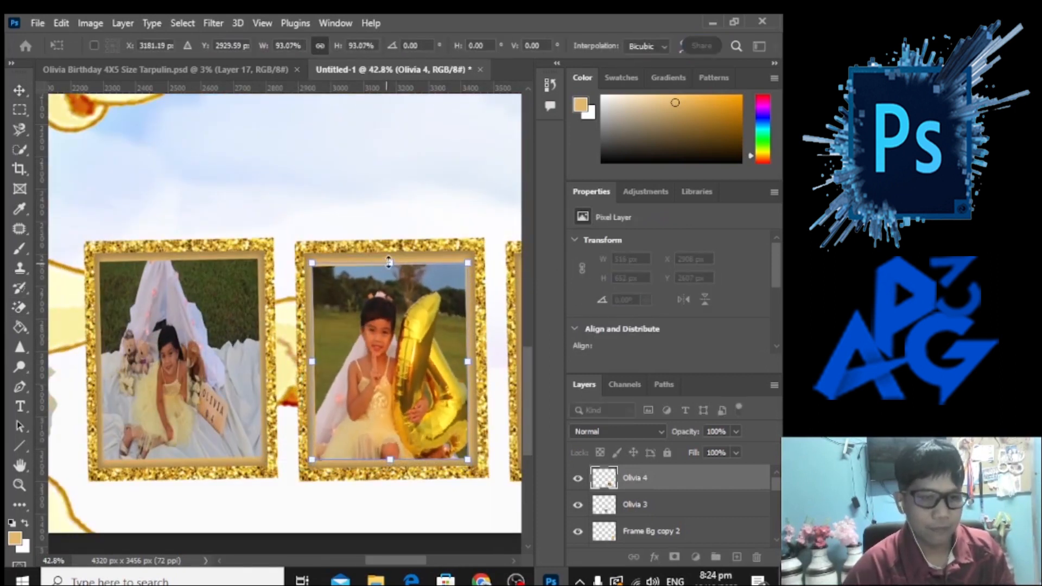
left_click_drag(389, 263, 389, 259)
scroll(380, 347, "down", 3)
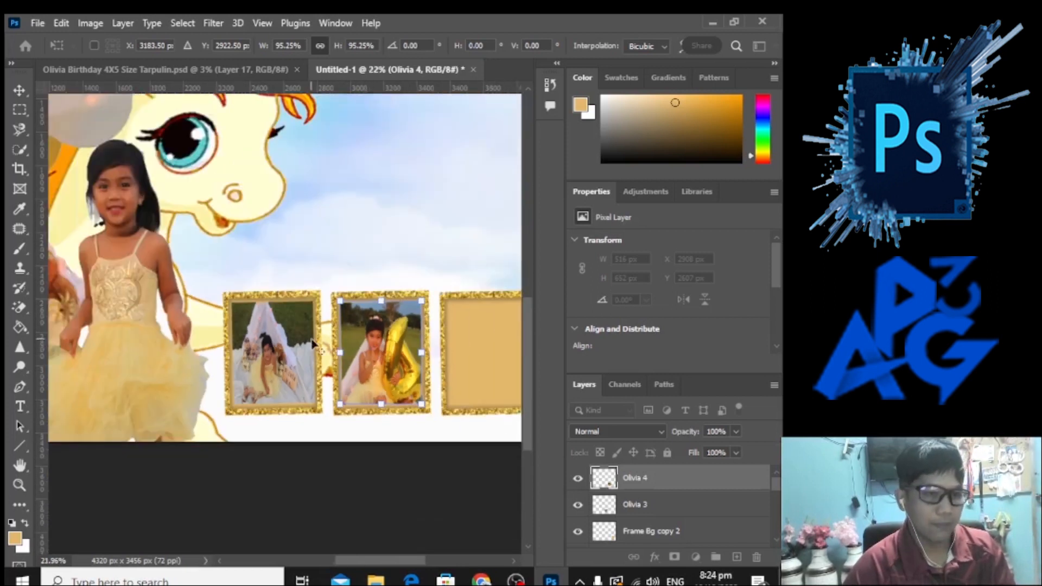
left_click(37, 23)
left_click(360, 368)
key("Return")
- Place the girl's photo number 5 as an embedded object, rasterize it and erase its white border with the Magic Eraser
left_click(37, 23)
left_click(78, 323)
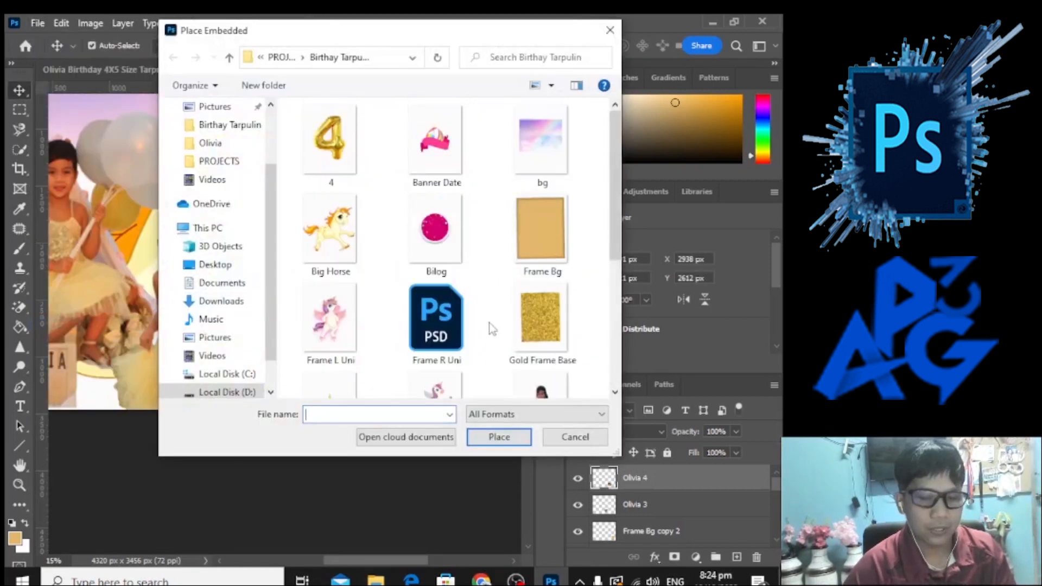
double_click(540, 261)
key("Return")
left_click(20, 308)
left_click(306, 242)
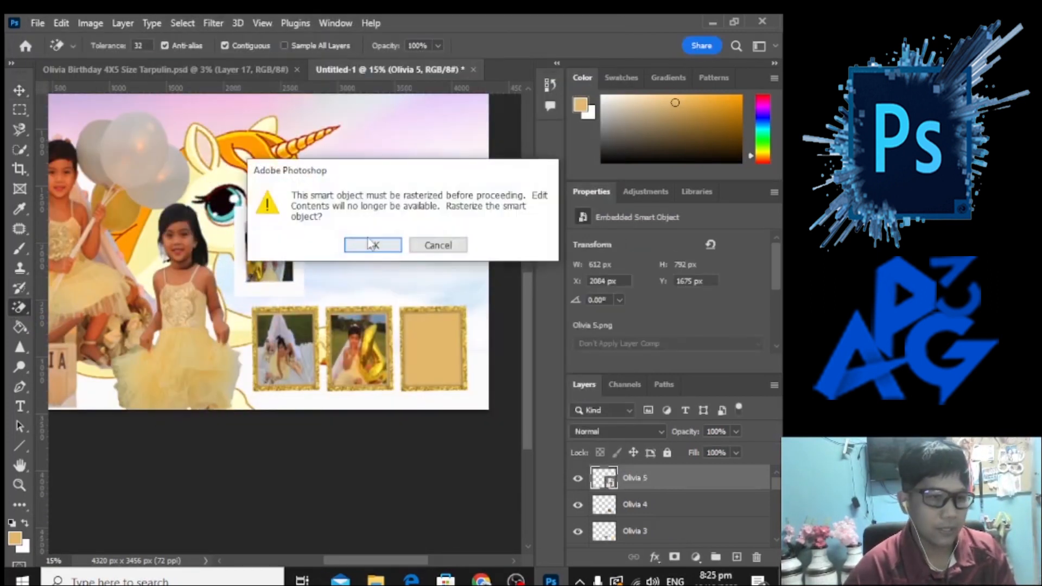
key("Return")
- Move photo number 5 into the rightmost gold frame
key("v")
left_click_drag(268, 250, 429, 348)
scroll(425, 395, "up", 3)
- Try to enlarge photo number 5 to 115.09% so it fills the rightmost gold frame
key("ctrl+t")
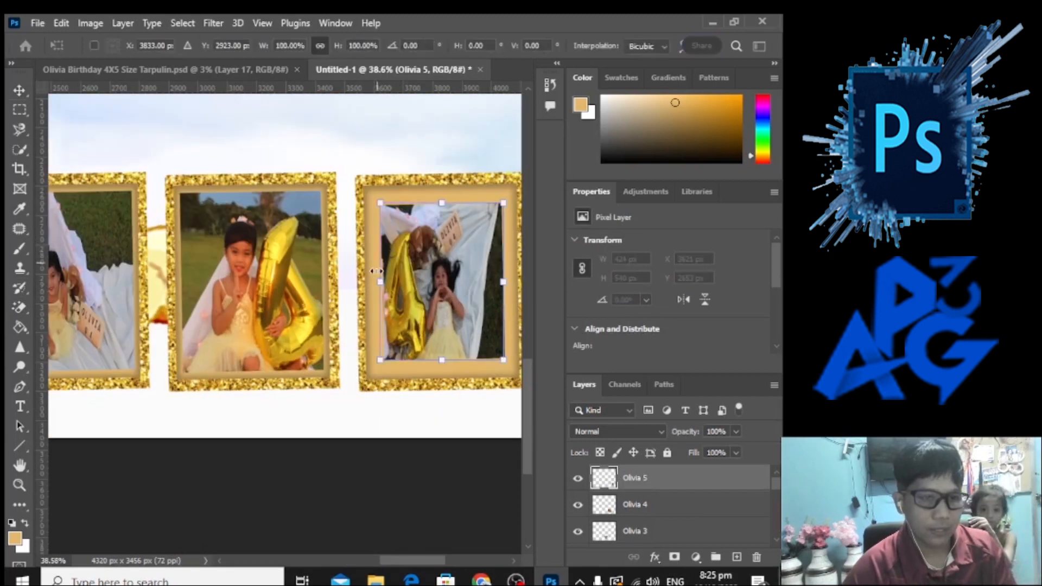
left_click_drag(494, 285, 512, 283)
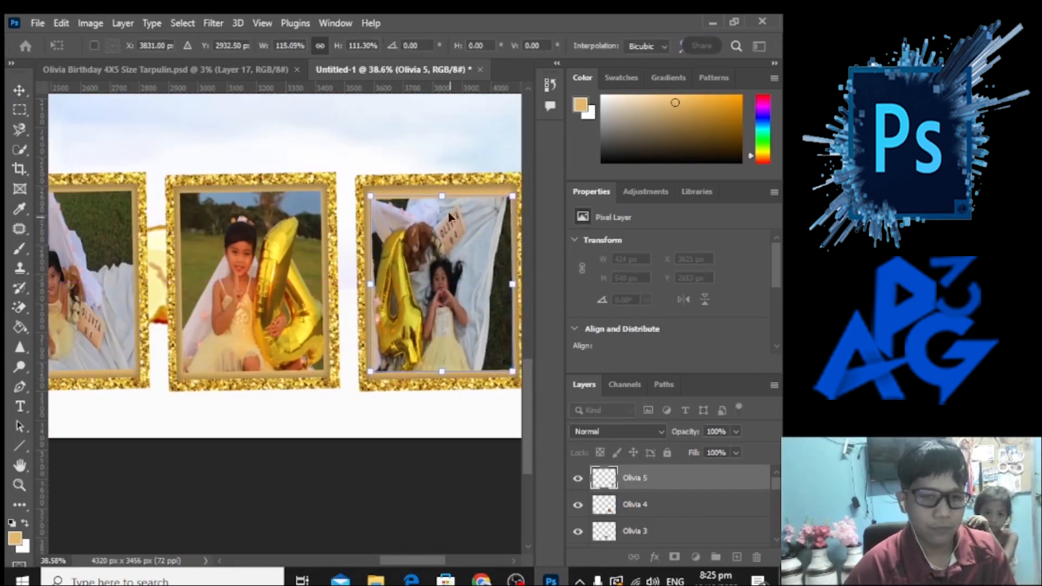
scroll(400, 253, "down", 3)
scroll(399, 250, "down", 1)
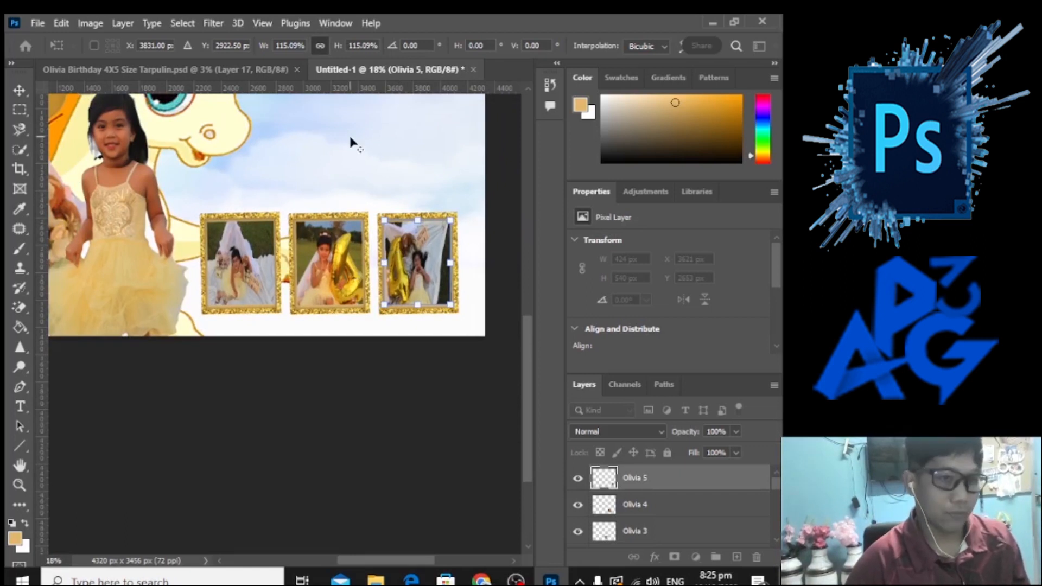
scroll(352, 143, "down", 3)
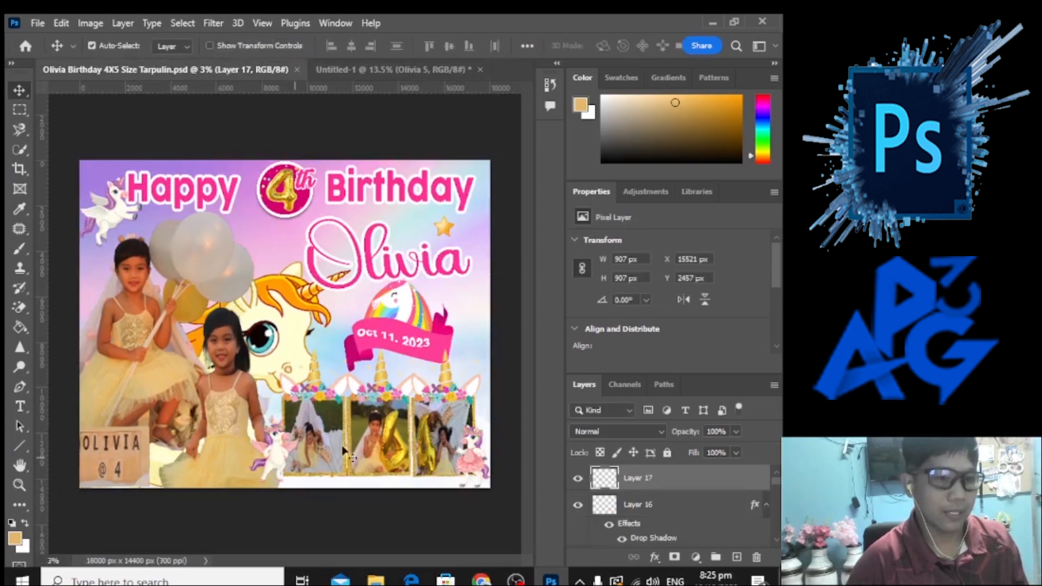
- Return to the new document and enlarge photo number 5 in the rightmost gold frame to about 468 × 560 px
left_click(411, 69)
scroll(379, 182, "down", 2)
scroll(368, 233, "up", 3)
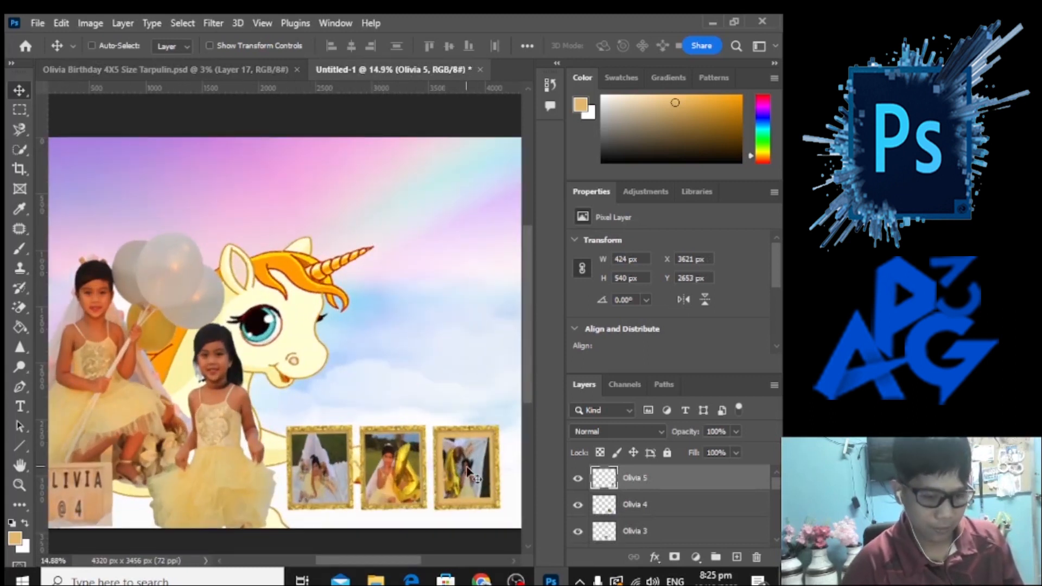
key("ctrl+t")
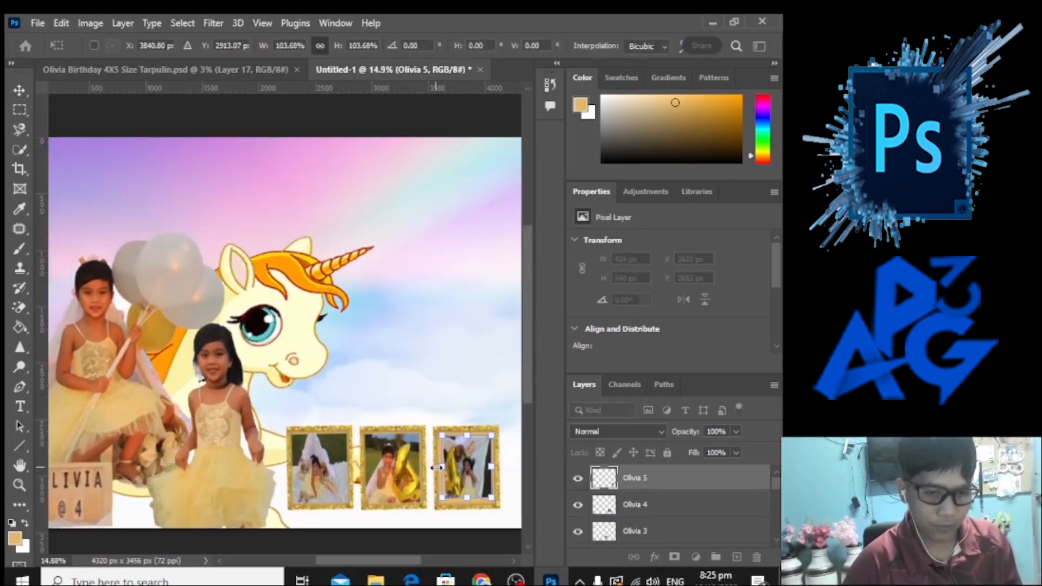
left_click_drag(438, 467, 436, 467)
scroll(442, 445, "up", 3)
scroll(450, 418, "down", 2)
key("Return")
- Save the new document as Demo Tarp in Photoshop format in the PROJECTS folder on drive D
left_click(38, 23)
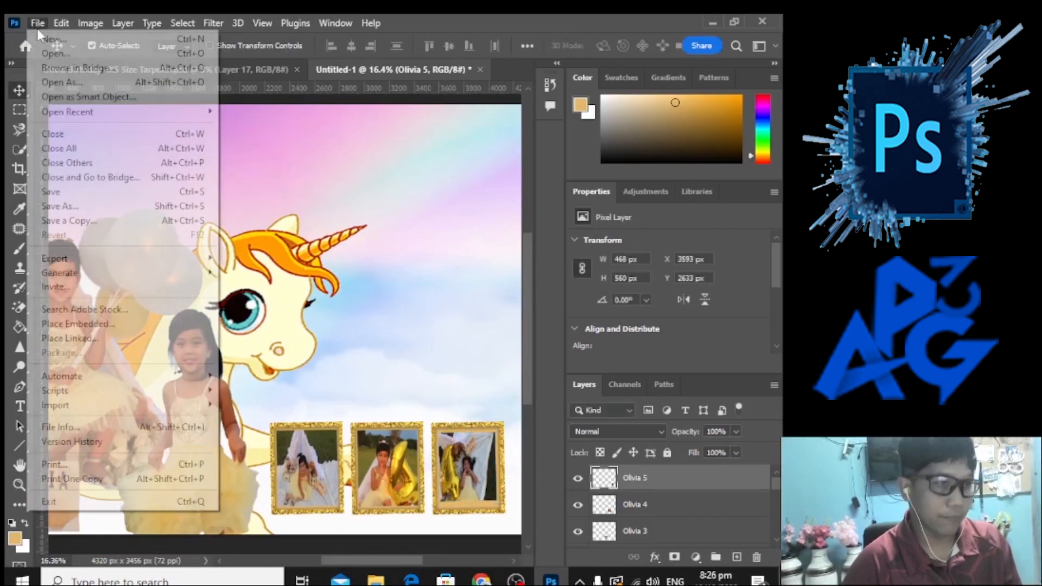
left_click(60, 207)
scroll(217, 271, "down", 1)
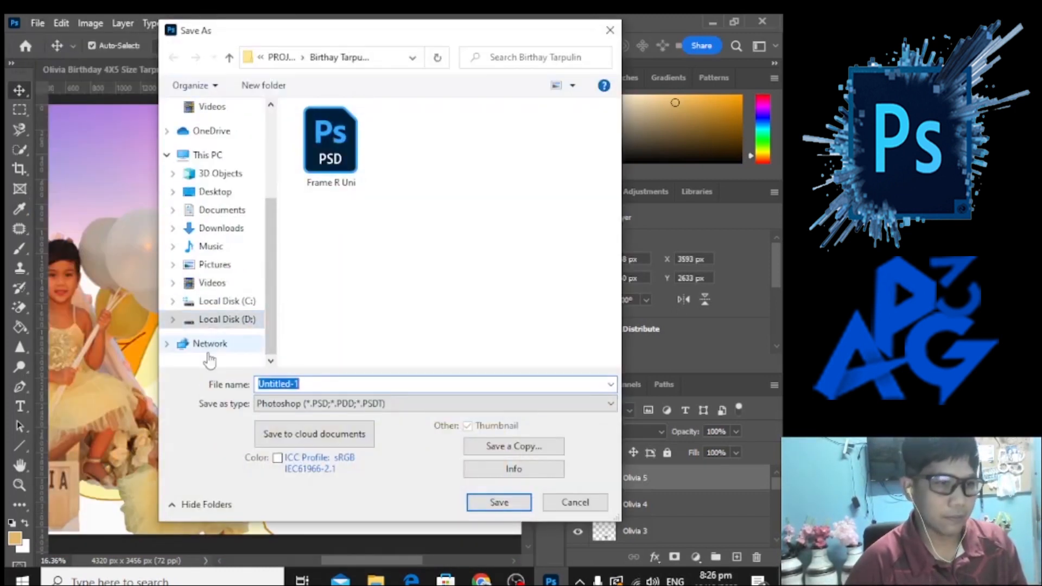
left_click(223, 321)
double_click(348, 139)
double_click(348, 225)
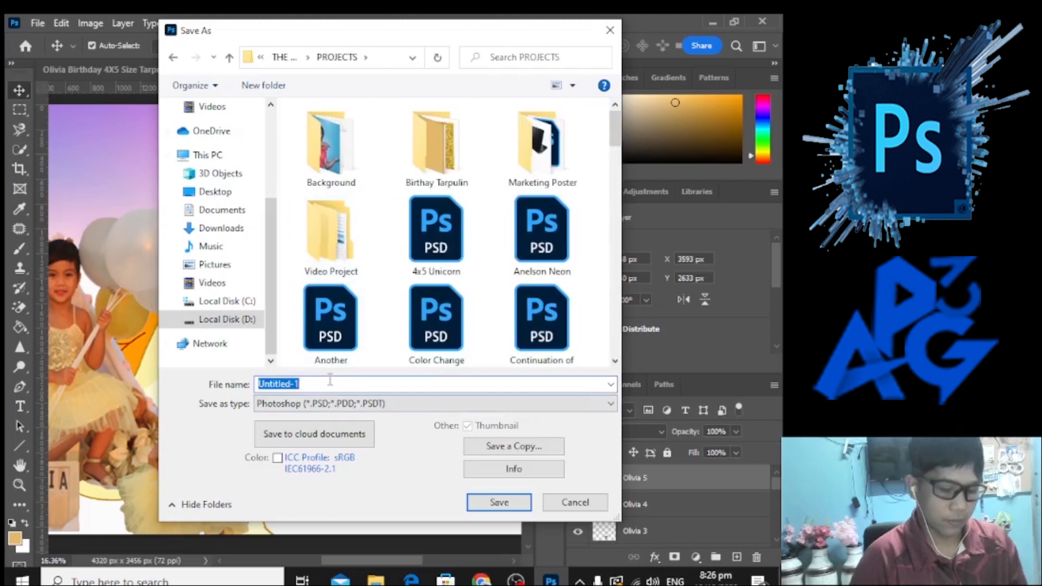
left_click(506, 501)
- Stretch photo number 5 to 104.70% width and 110.89% height so it fills the rightmost gold frame
key("ctrl+t")
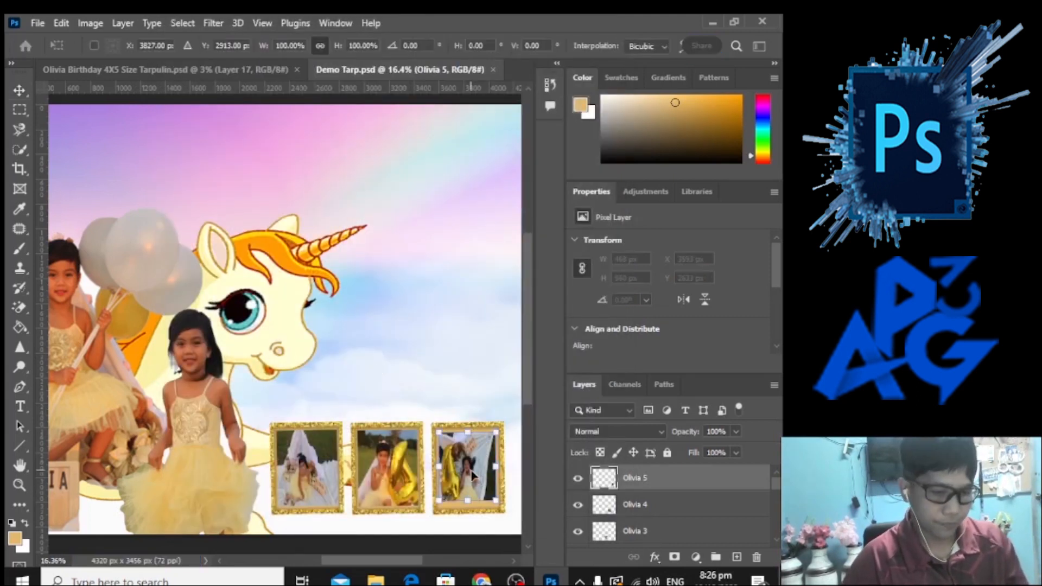
left_click_drag(467, 501, 468, 507)
scroll(445, 463, "up", 3)
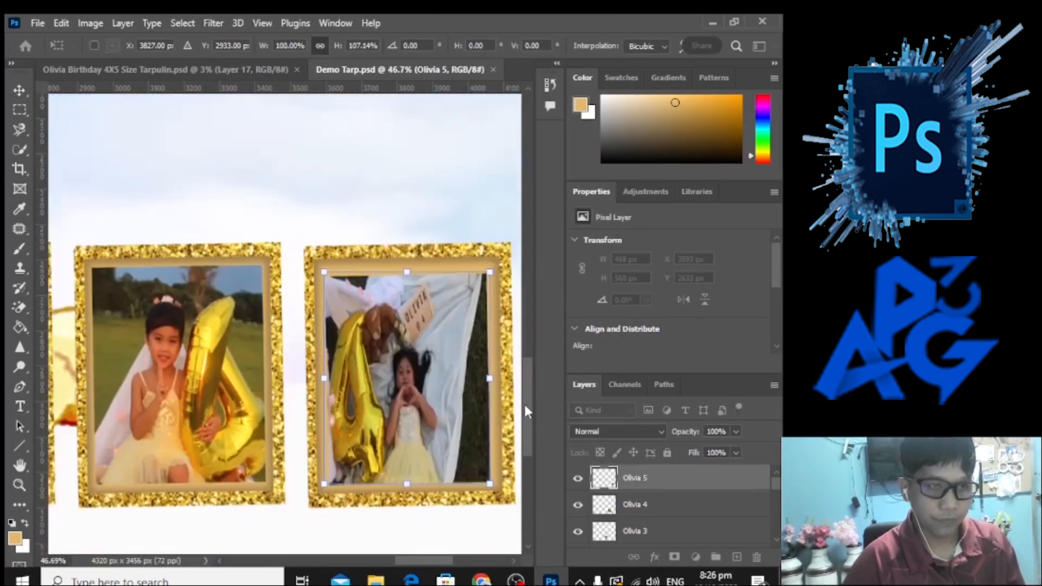
mouse_move(494, 307)
left_mouse_down()
mouse_move(504, 308)
mouse_move(494, 307)
left_mouse_up()
left_click_drag(410, 202, 415, 196)
left_click_drag(324, 306, 321, 305)
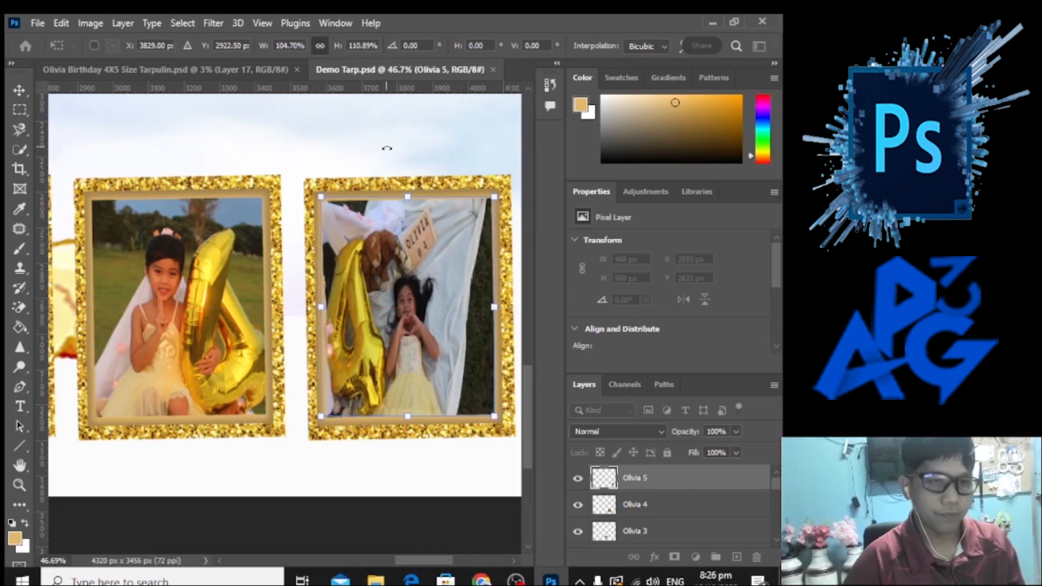
key("Return")
- Resize the cut-out of the girl standing in front to about 1277 × 1818 px
scroll(236, 232, "down", 10)
left_click(194, 484)
key("ctrl+t")
left_click_drag(286, 409, 298, 408)
key("Return")
left_click_drag(670, 543, 679, 451)
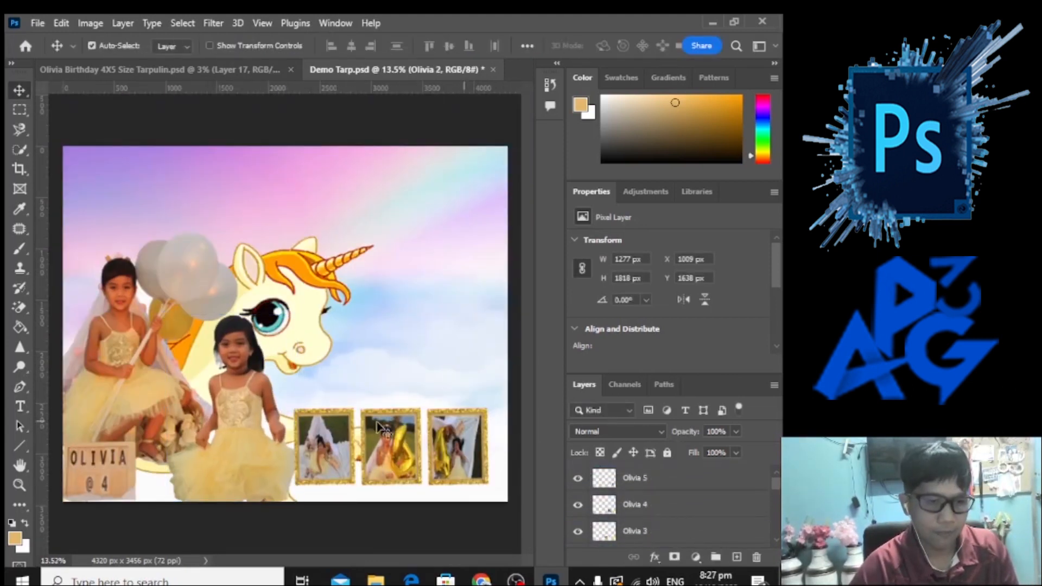
- Place the Frame L Uni image from the Birthay Tarpulin folder as an embedded object beside the leftmost gold frame
left_click(38, 23)
left_click(145, 326)
scroll(478, 210, "down", 6)
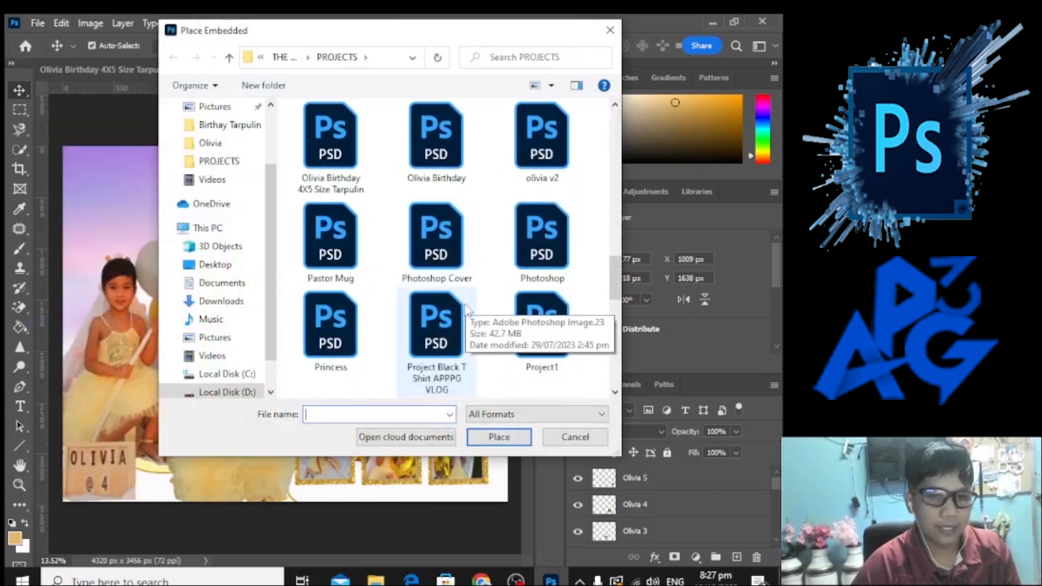
scroll(466, 293, "up", 6)
double_click(433, 138)
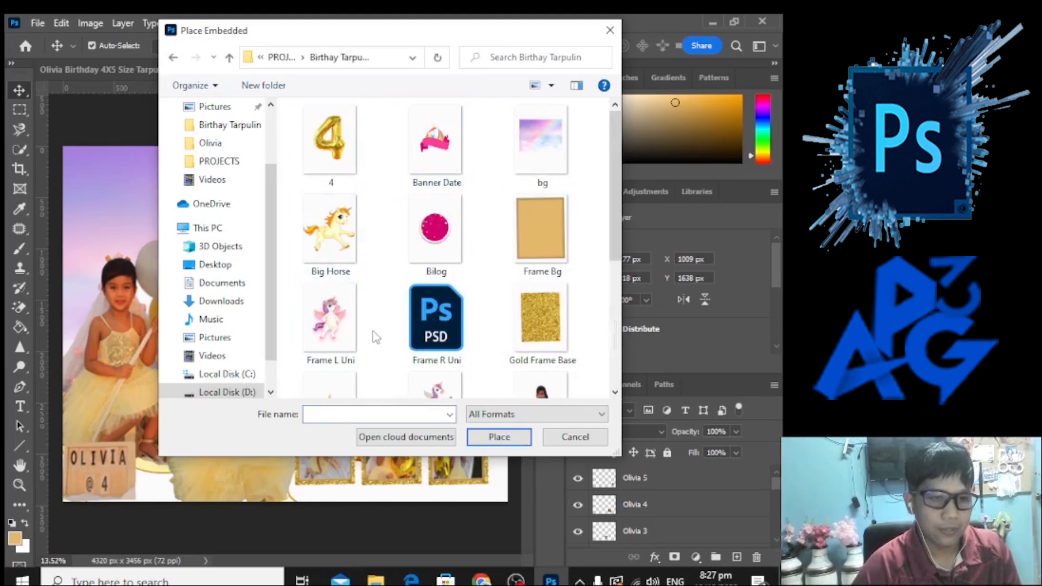
double_click(330, 326)
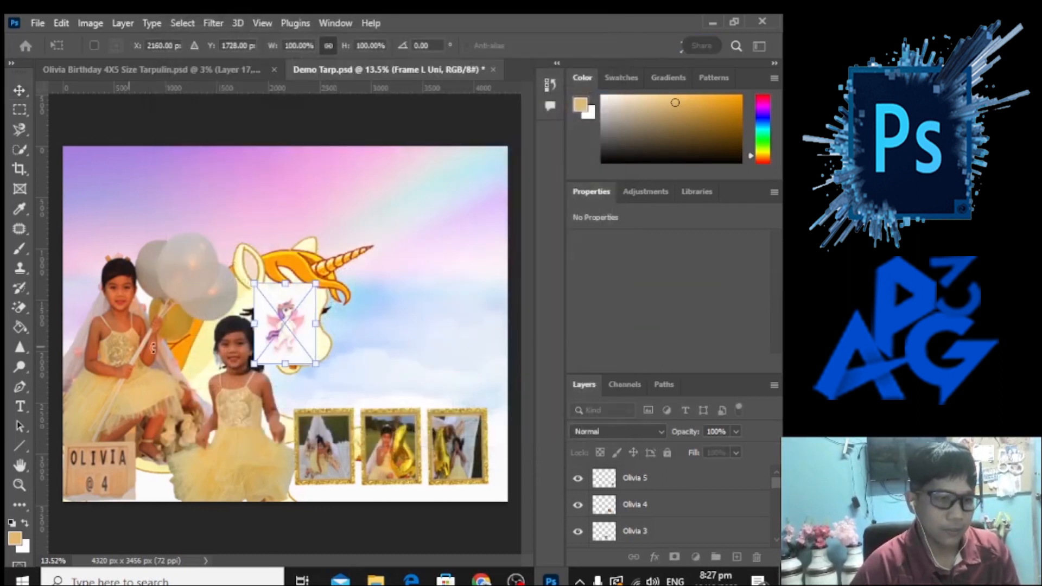
left_click_drag(302, 338, 284, 466)
key("Return")
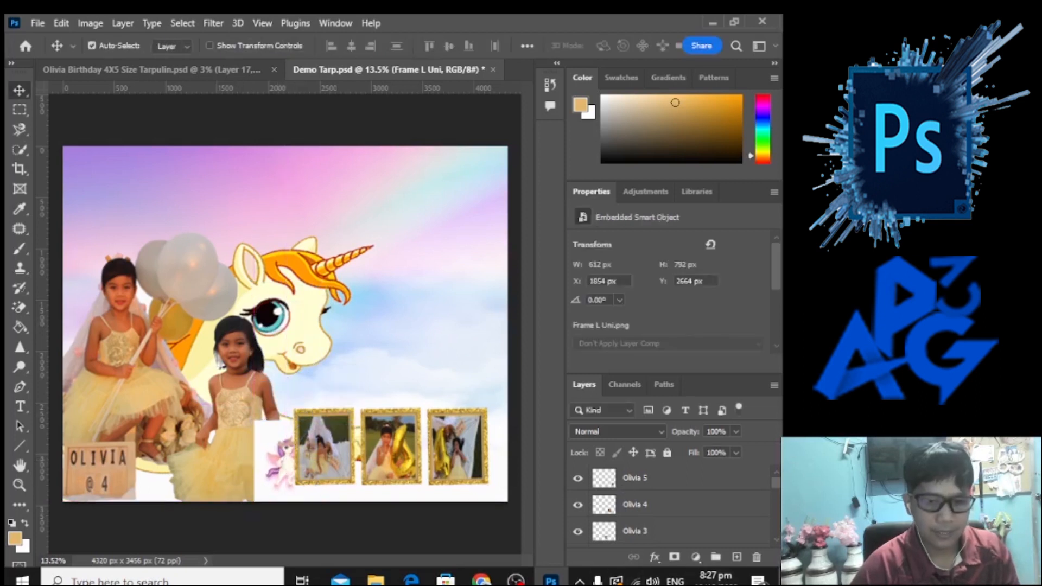
left_click_drag(776, 482, 777, 513)
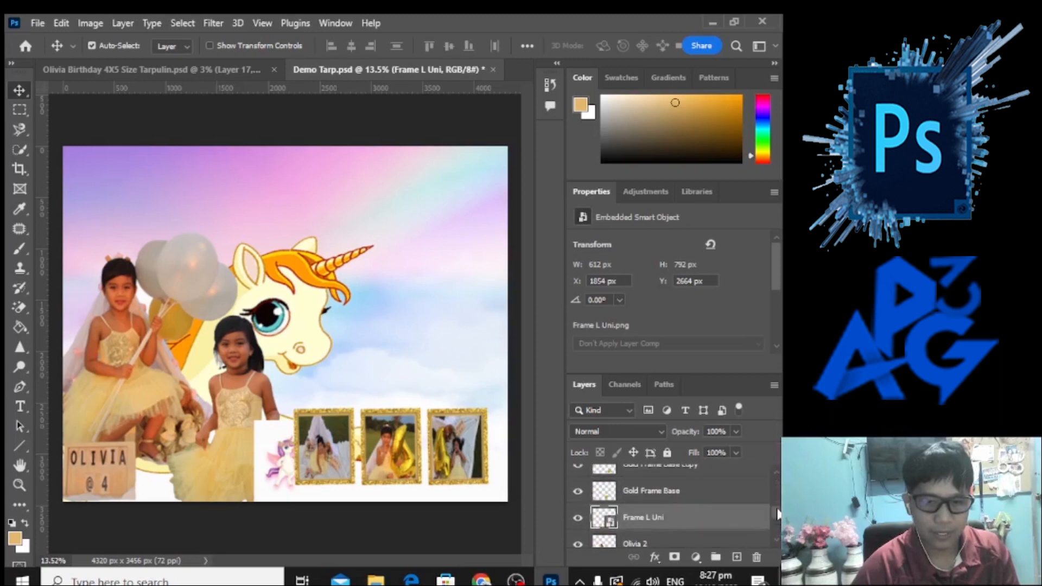
left_click_drag(615, 516, 666, 455)
left_click(667, 454)
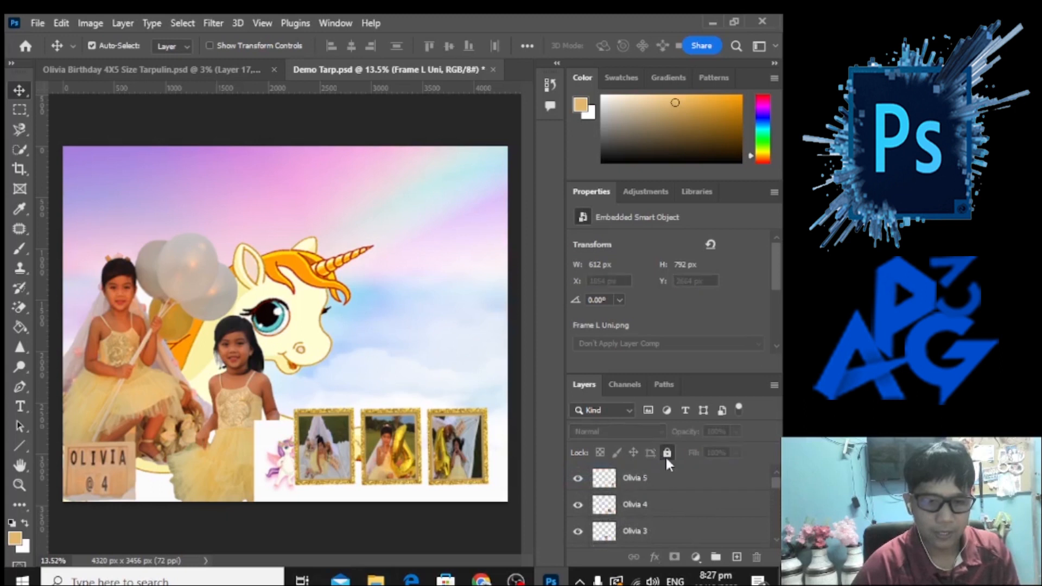
scroll(699, 526, "down", 3)
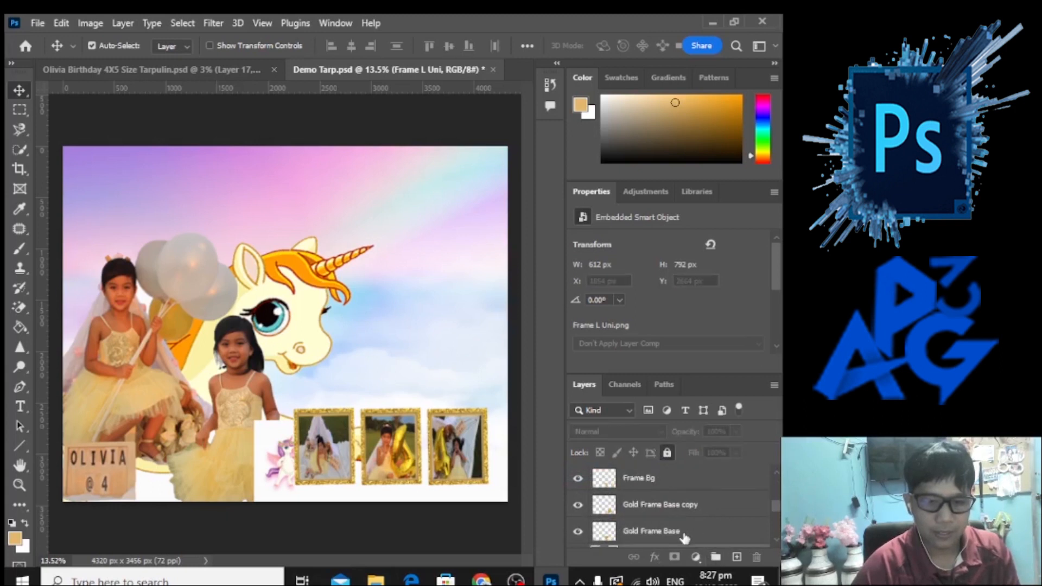
scroll(678, 524, "down", 1)
mouse_move(676, 515)
left_mouse_down()
mouse_move(674, 480)
mouse_move(686, 481)
mouse_move(689, 506)
left_mouse_up()
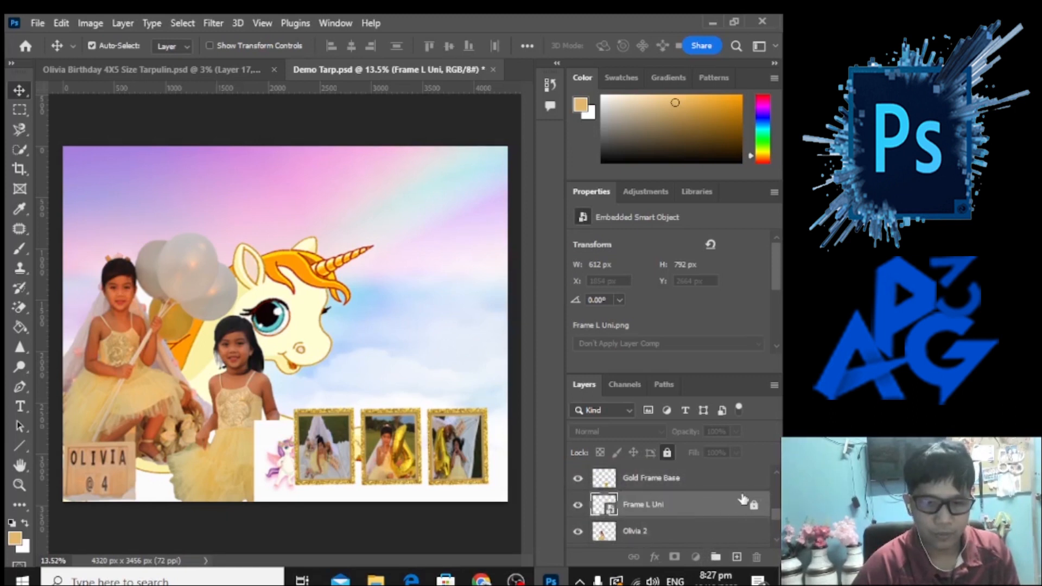
left_click(669, 452)
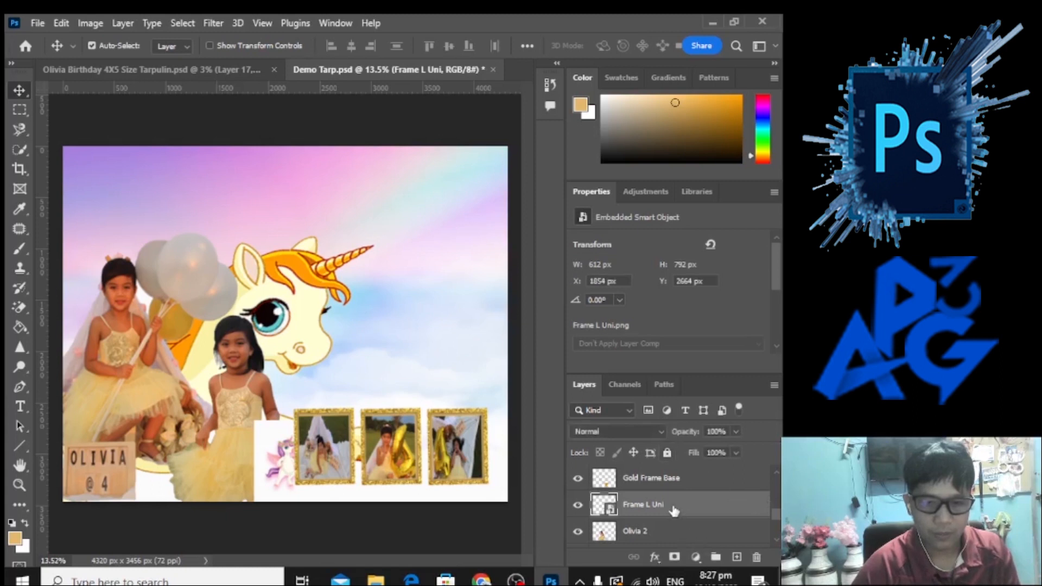
- Bring the Frame L Uni layer to the top of the stack, rasterize it and erase its white background with the Magic Eraser
scroll(674, 450, "up", 2)
mouse_move(673, 450)
left_mouse_down()
mouse_move(677, 468)
mouse_move(661, 466)
left_mouse_up()
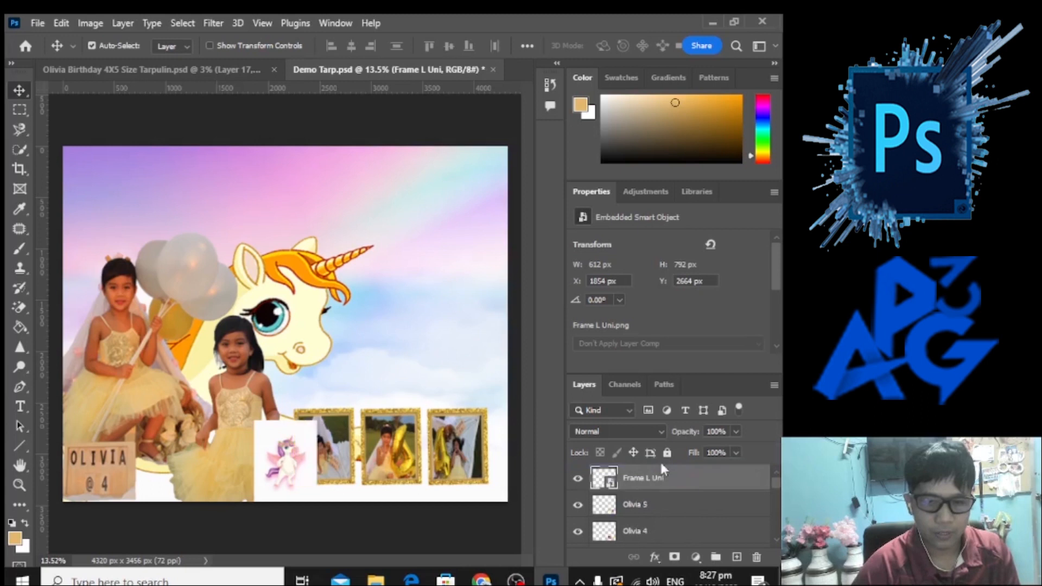
left_click(17, 309)
left_click(97, 338)
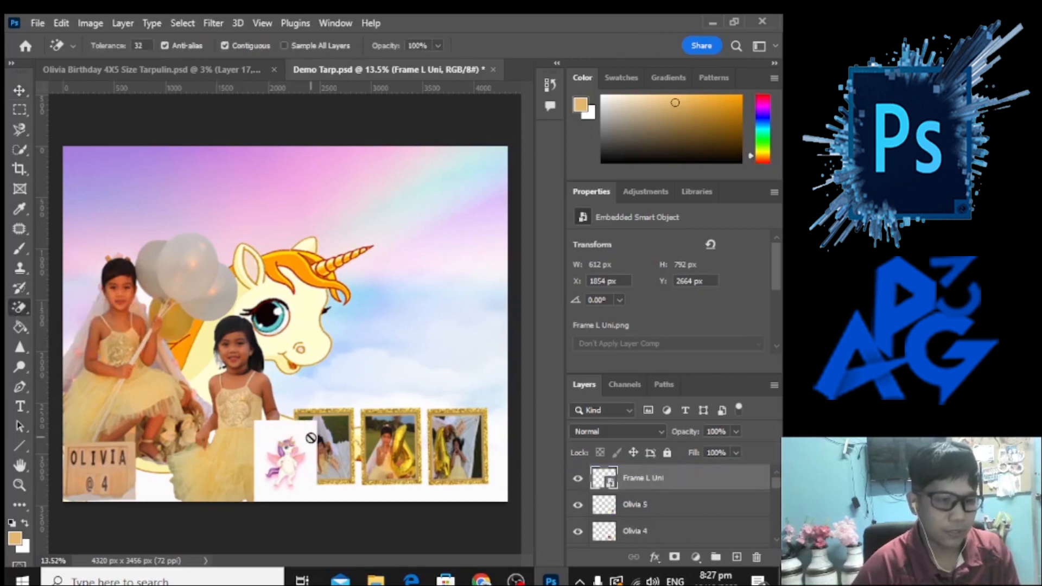
left_click(311, 437)
left_click(373, 246)
left_click(302, 454)
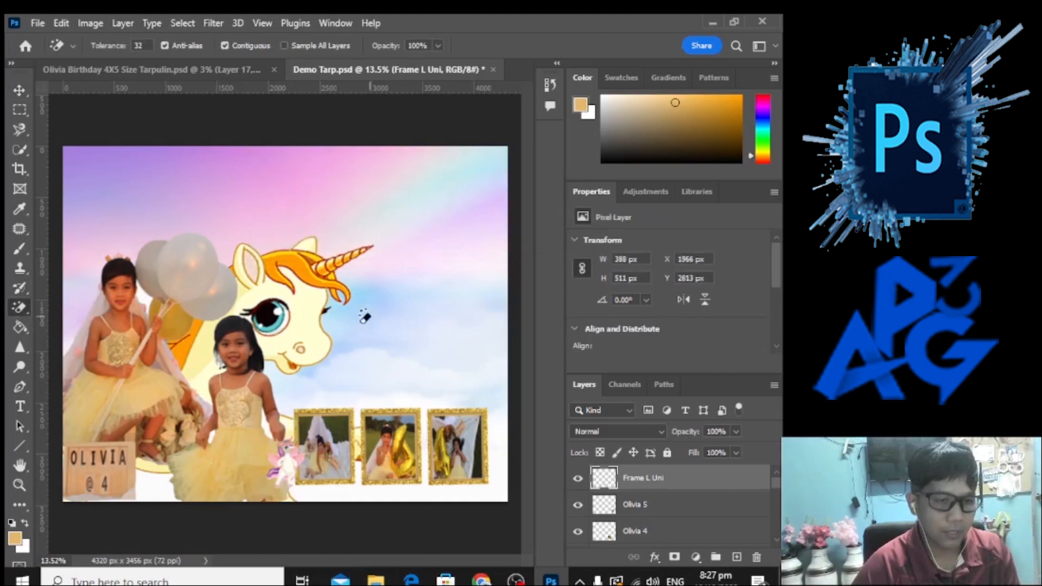
- Enlarge the small winged unicorn at the leftmost gold frame to about 451 × 678 px
key("v")
key("ctrl+t")
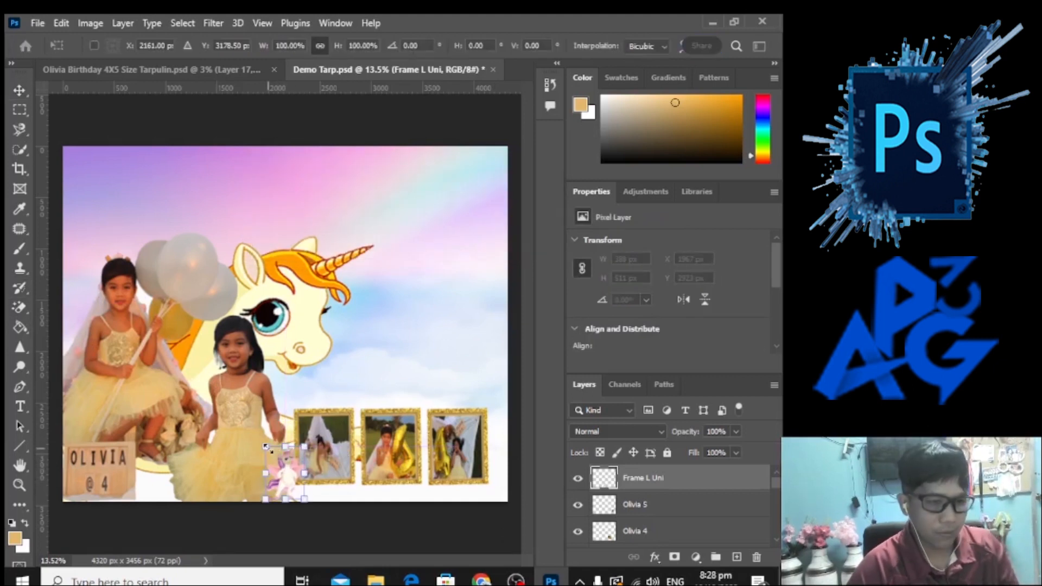
key("Return")
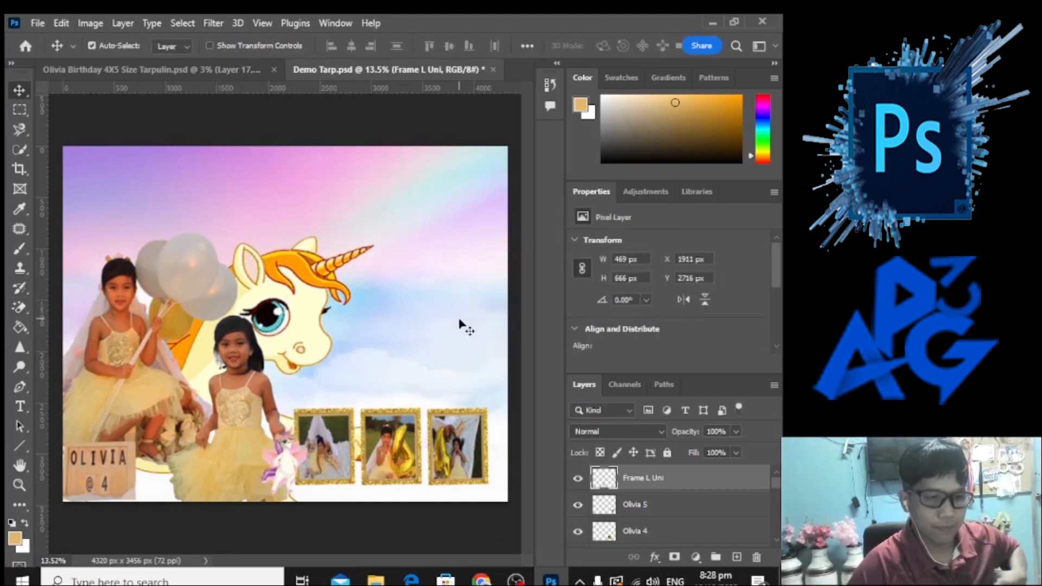
key("ctrl+t")
key("Return")
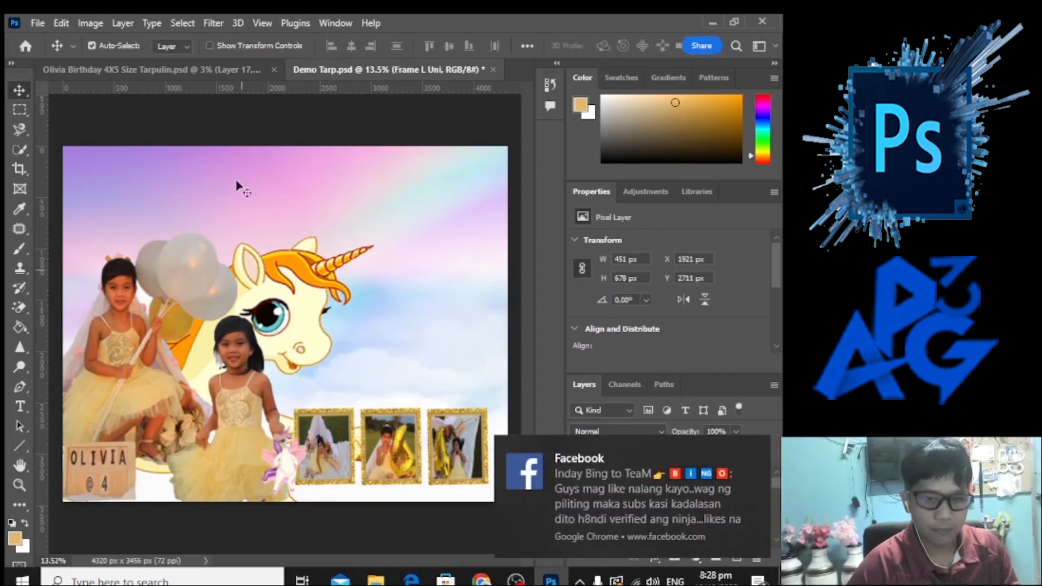
- Copy the right-hand frame unicorn from the finished tarpaulin into Demo Tarp beside the rightmost gold frame, at about 340 × 685 px
left_click(209, 70)
mouse_move(472, 466)
left_mouse_down()
mouse_move(392, 71)
mouse_move(475, 469)
left_mouse_up()
key("ctrl+t")
left_click_drag(391, 323, 486, 462)
key("Return")
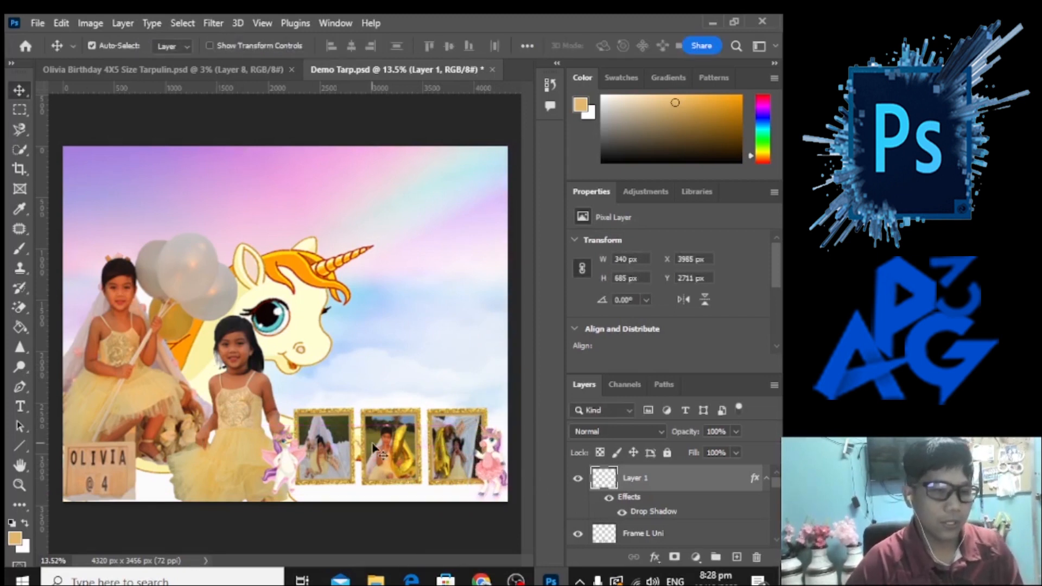
- Check the finished tarpaulin, return to Demo Tarp and place the Banner Date image as an embedded object beside the big unicorn's head
left_click(233, 69)
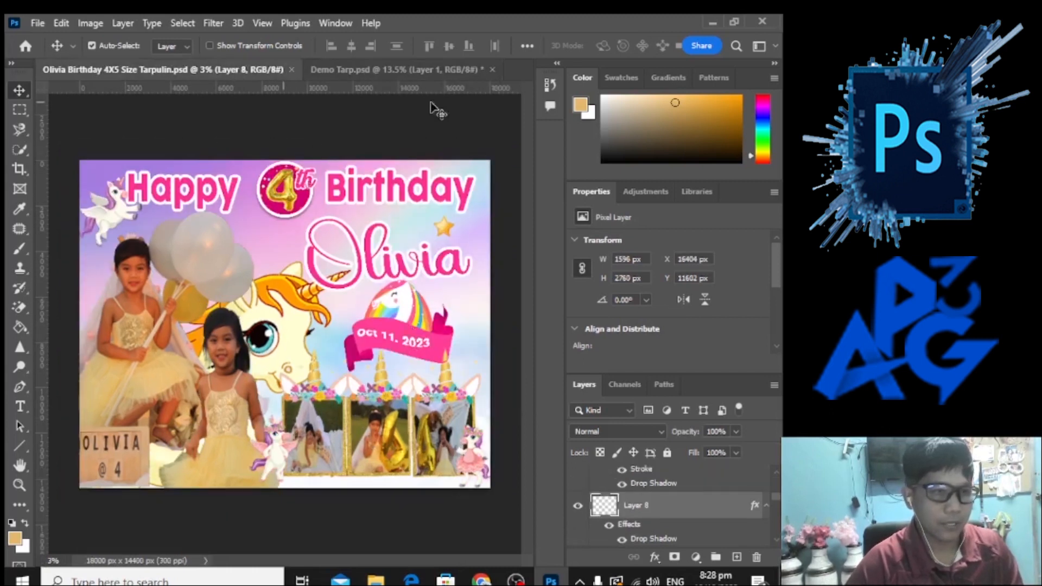
left_click(442, 68)
left_click(38, 23)
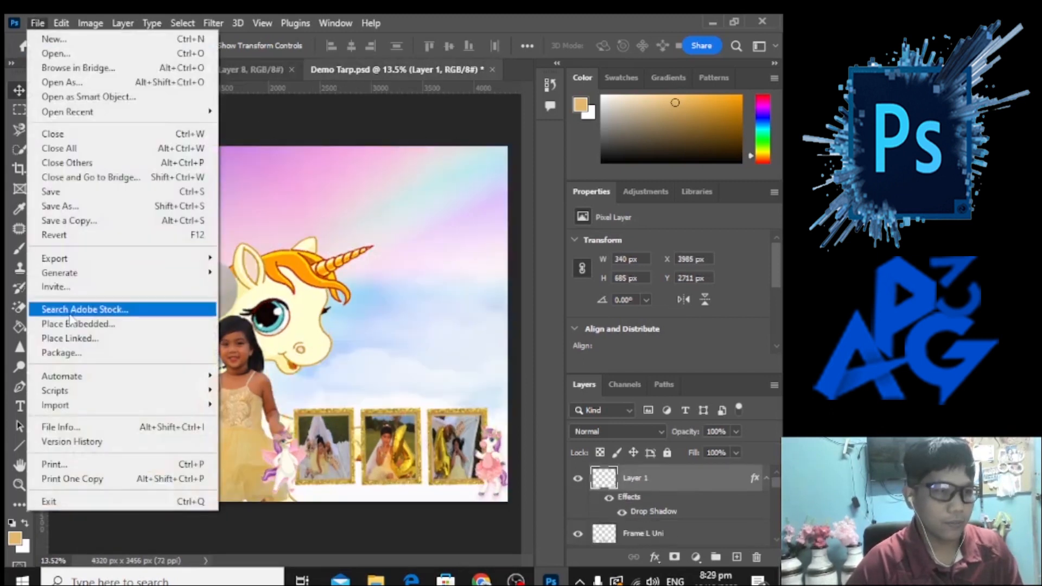
left_click(82, 324)
double_click(440, 160)
mouse_move(298, 320)
left_mouse_down()
mouse_move(414, 334)
mouse_move(464, 295)
mouse_move(442, 302)
mouse_move(463, 326)
left_mouse_up()
key("Return")
- Rasterize the Banner Date image, erase its white background with the Magic Eraser and resize it to about 1181 × 1150 px
right_click(20, 308)
left_click(76, 336)
left_click(427, 341)
key("Return")
key("ctrl+t")
key("Return")
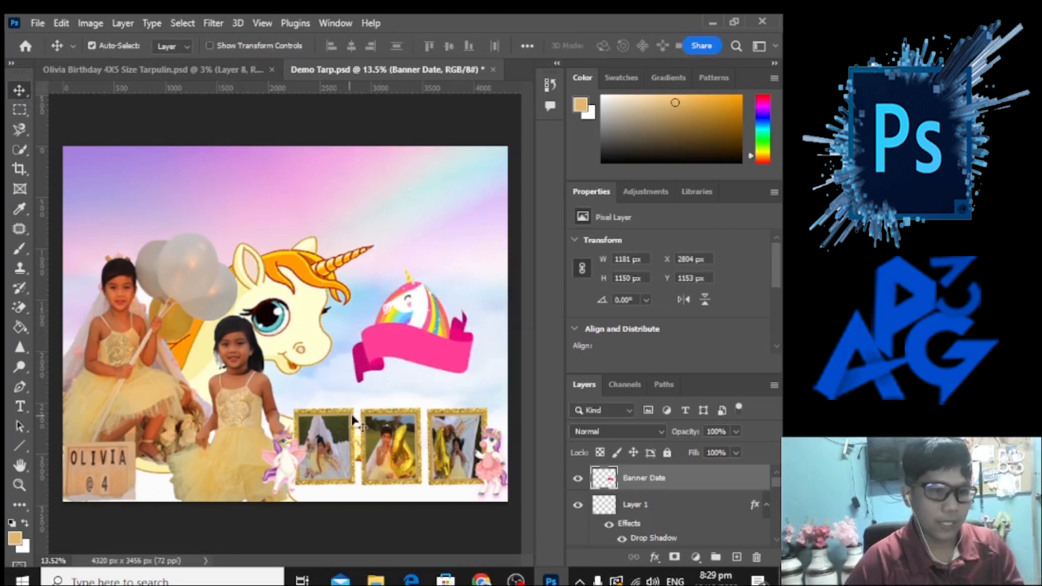
left_click(40, 22)
left_click(40, 21)
left_click(40, 20)
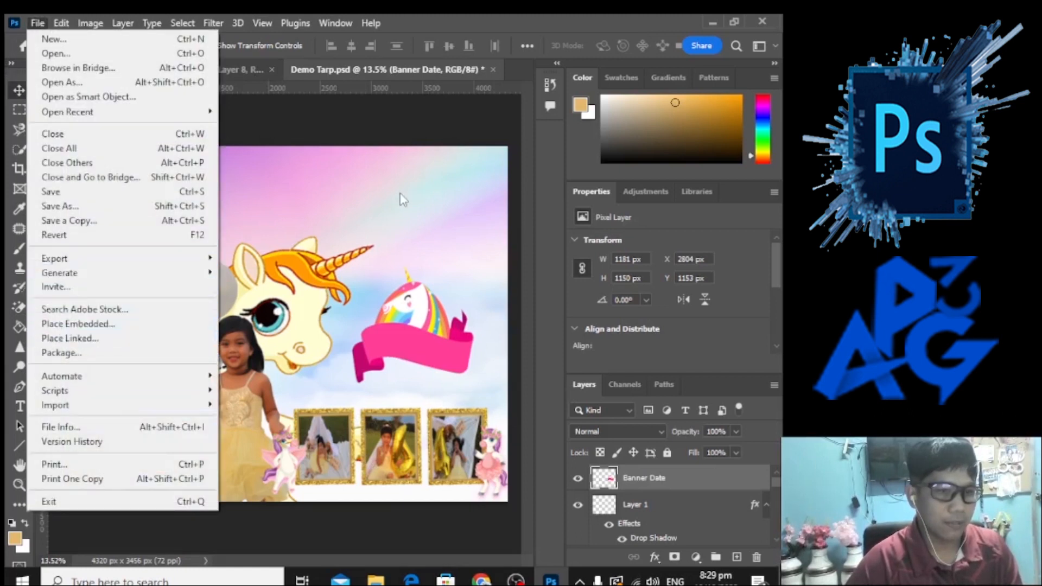
left_click(237, 70)
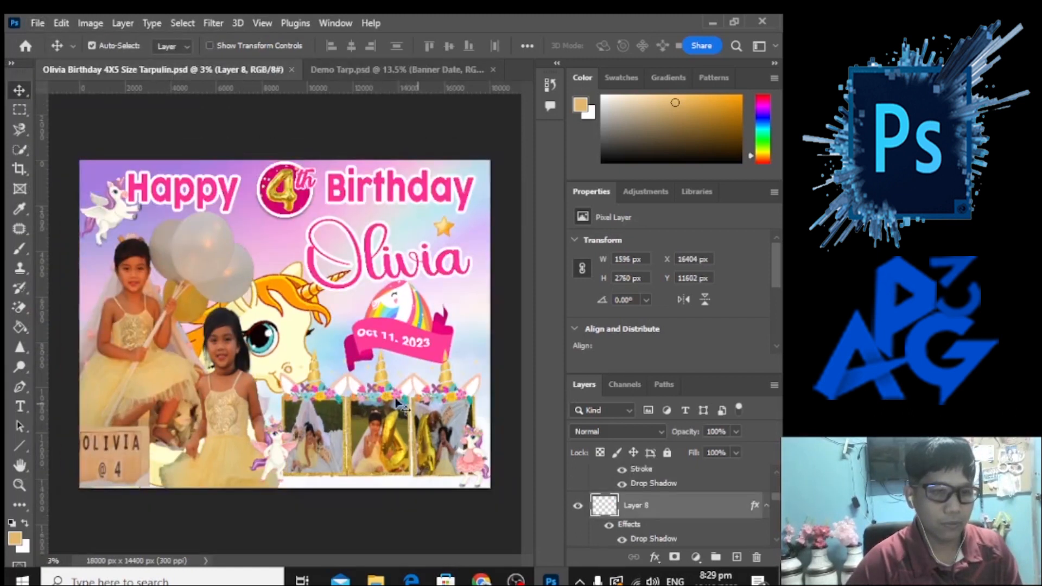
left_click(402, 70)
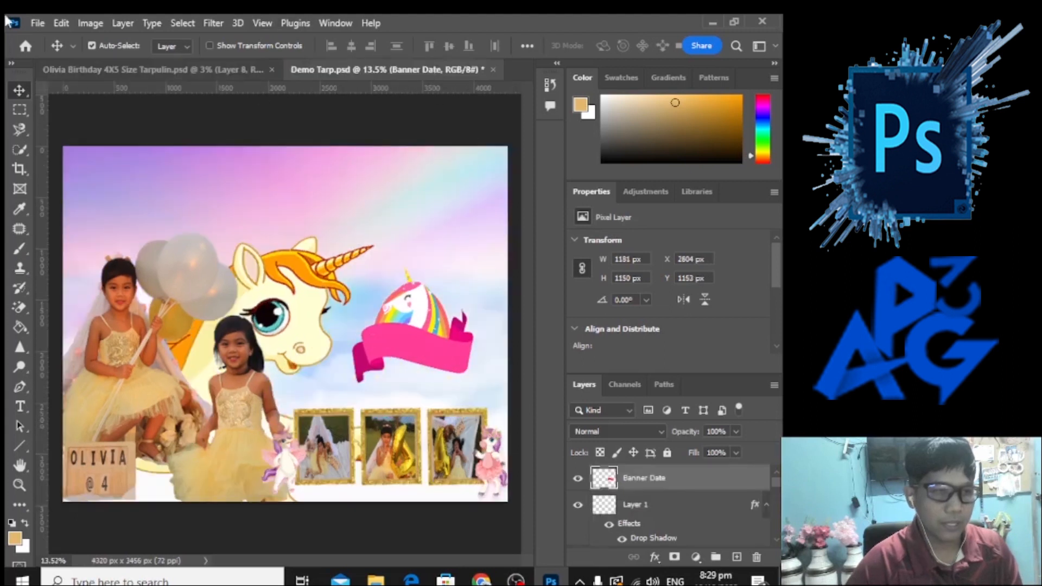
- Place the Horn Art image from the Birthay Tarpulin folder as an embedded object and move it above the gold frames
left_click(35, 24)
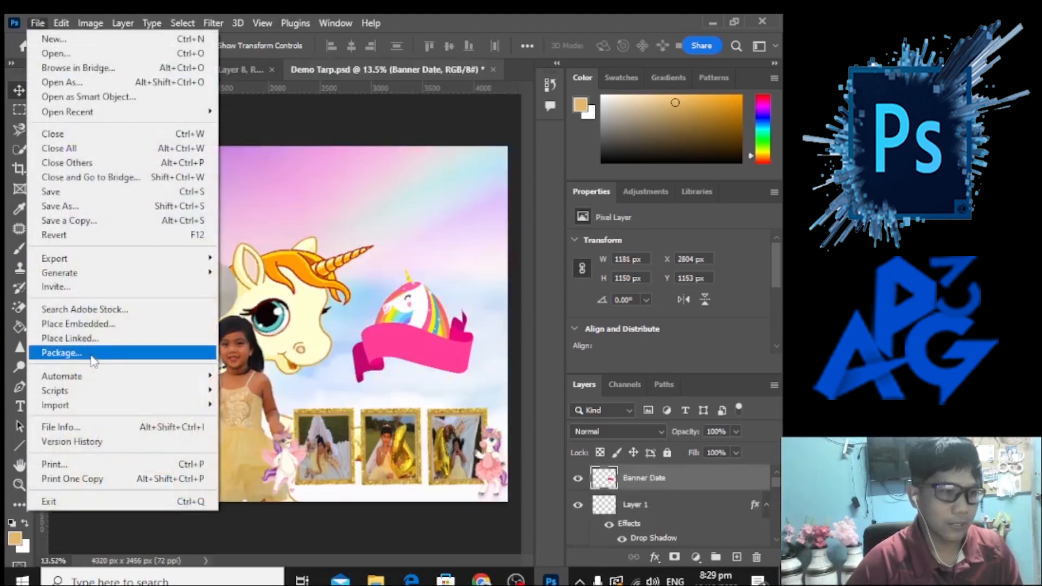
left_click(103, 324)
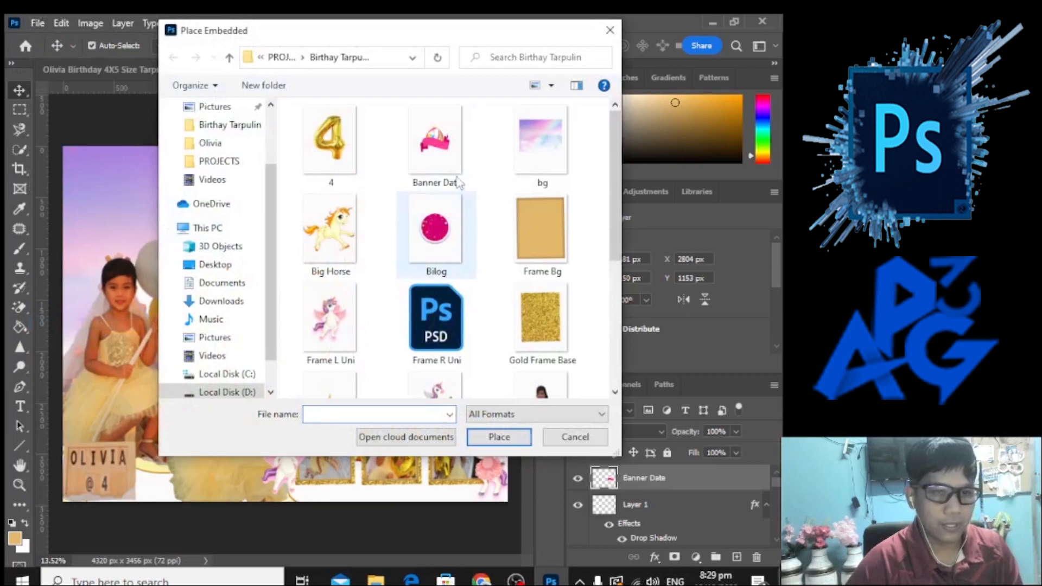
scroll(480, 349, "down", 3)
scroll(436, 368, "up", 3)
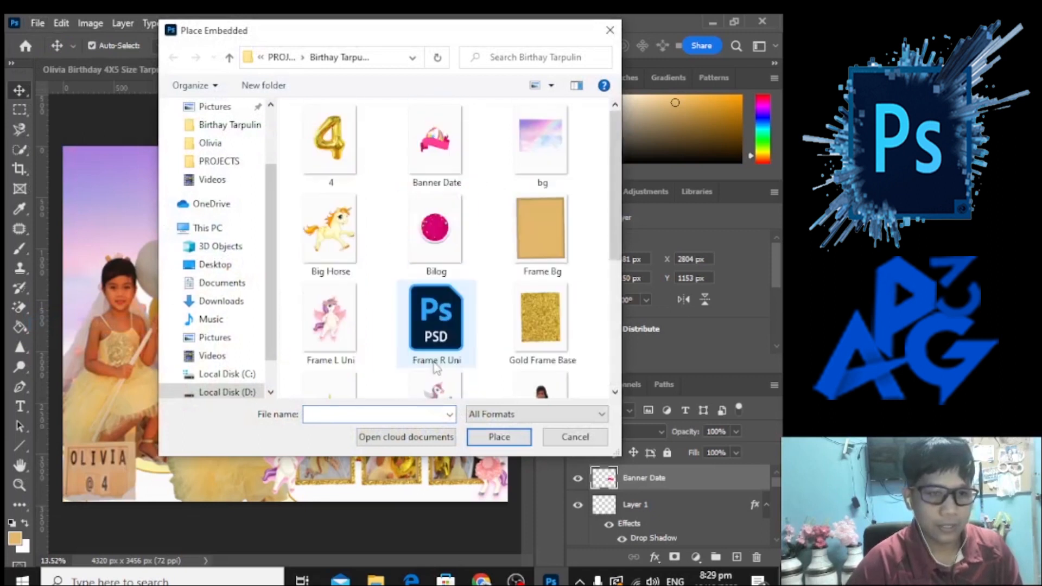
scroll(436, 368, "down", 3)
double_click(330, 271)
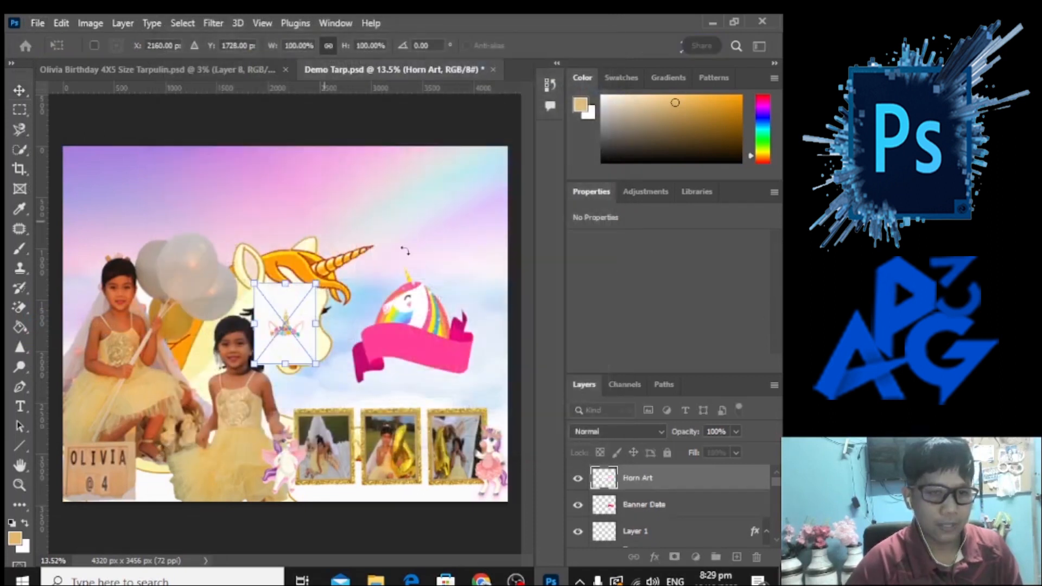
left_click_drag(285, 326, 380, 380)
key("Return")
- Enlarge the Horn Art to about 770 × 470 px so it spans the top edge of the leftmost gold frame
scroll(358, 395, "up", 3)
key("ctrl+t")
left_click_drag(211, 347, 205, 302)
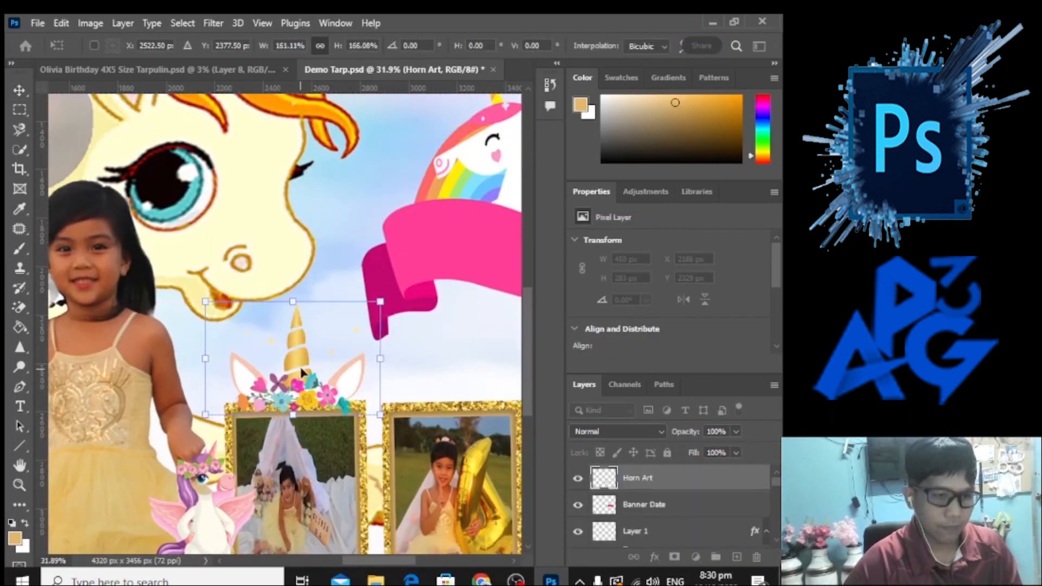
left_click_drag(380, 359, 388, 358)
left_click_drag(206, 358, 202, 358)
- Duplicate the Horn Art onto the top edges of the middle and rightmost gold frames
left_click_drag(303, 378, 521, 387)
key("Return")
scroll(418, 325, "down", 3)
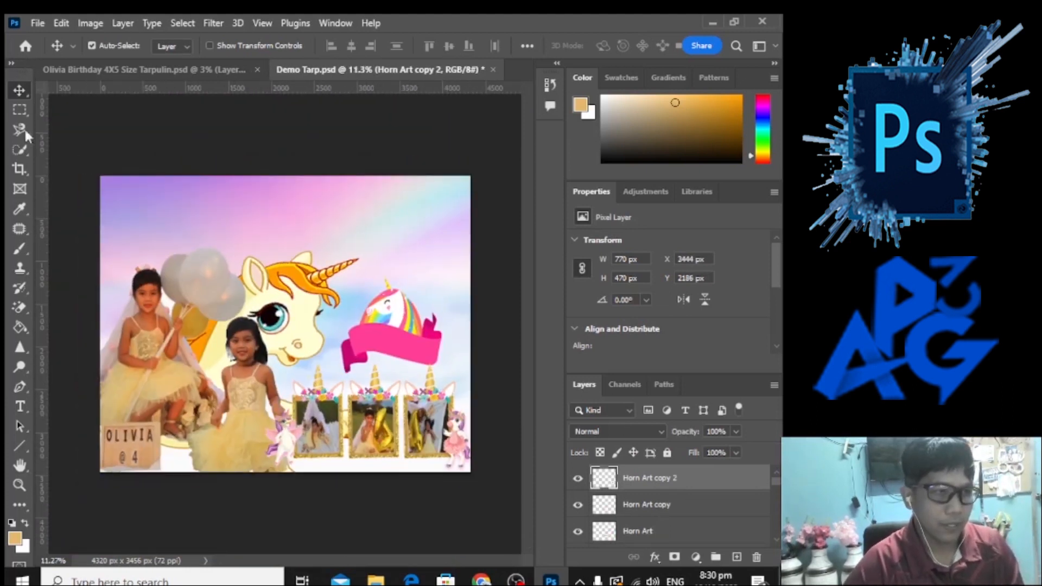
- Place the Bilog image from the Birthay Tarpulin folder as an embedded object at the top centre of the tarpaulin
left_click(38, 24)
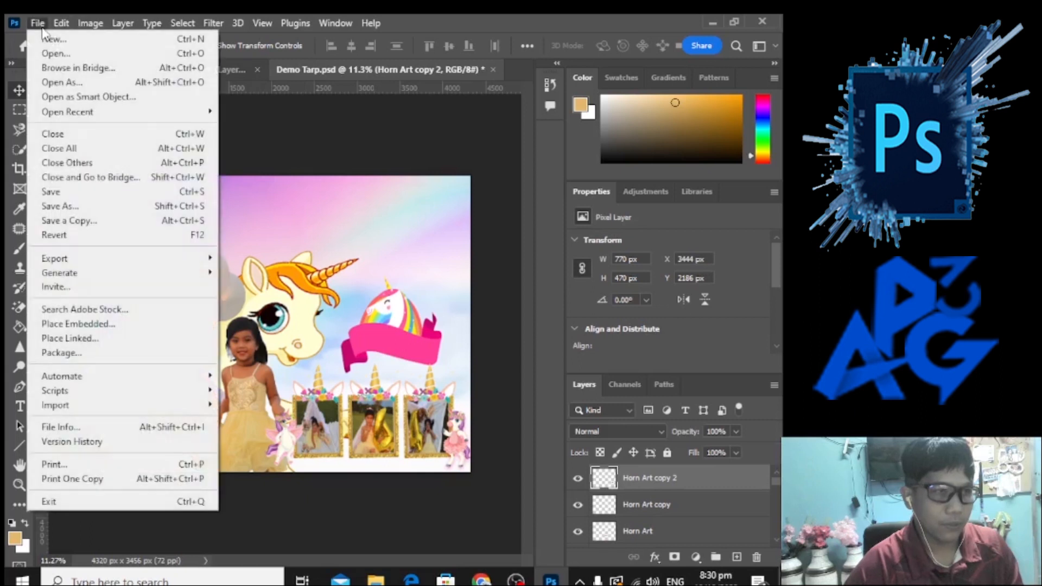
left_click(79, 325)
scroll(442, 177, "down", 3)
scroll(442, 177, "up", 3)
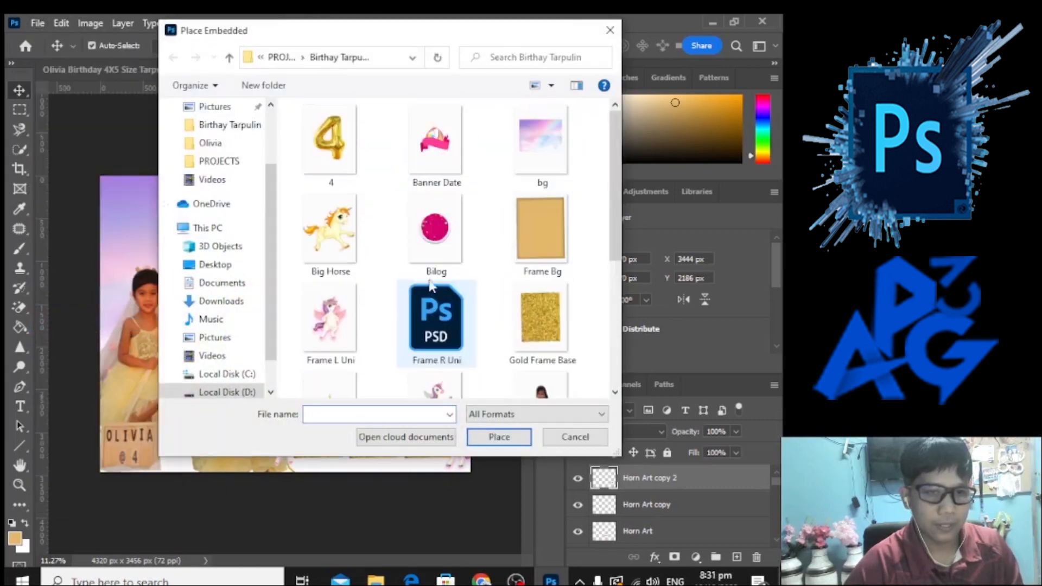
double_click(437, 225)
mouse_move(304, 328)
left_mouse_down()
mouse_move(304, 202)
mouse_move(305, 227)
mouse_move(306, 217)
mouse_move(331, 239)
mouse_move(325, 230)
left_mouse_up()
key("Return")
- Erase the white background of the Bilog circle with the Magic Eraser and enlarge the circle to about 628 × 641 px
right_click(19, 307)
left_click(55, 356)
left_click(317, 209)
key("ctrl+t")
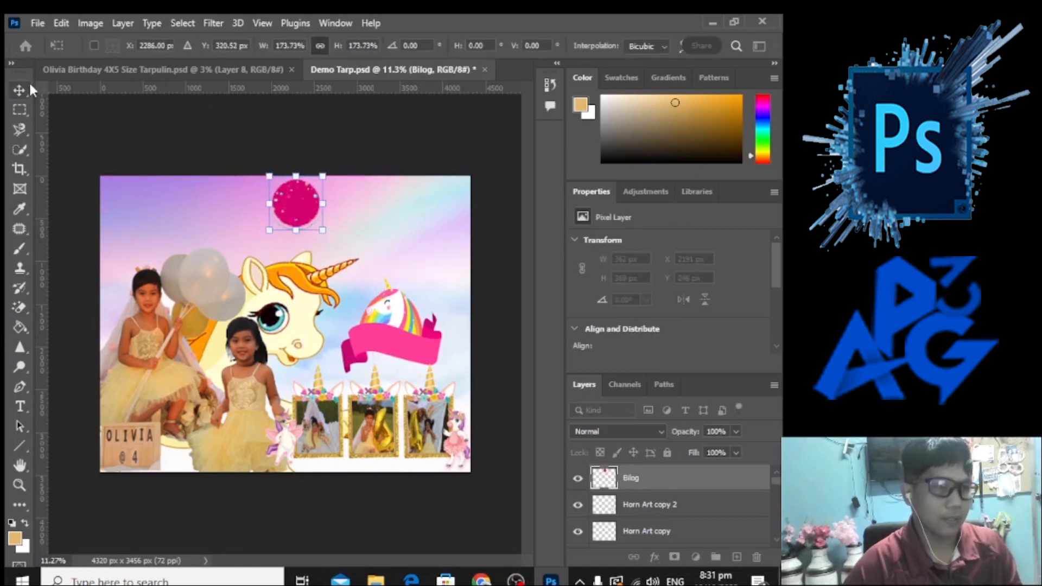
key("Return")
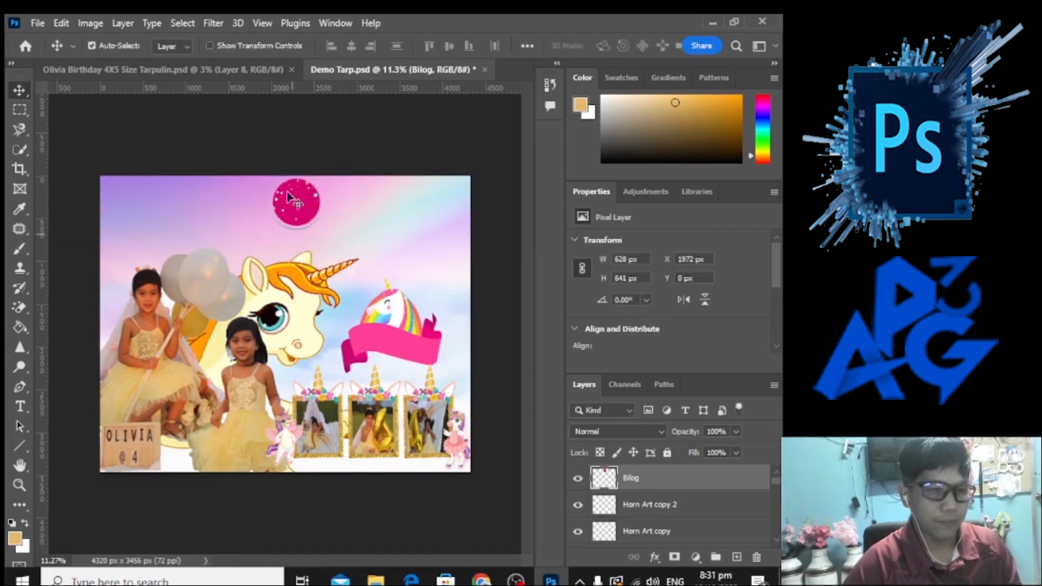
- Place the gold number 4 image as an embedded object over the pink circle
left_click(38, 23)
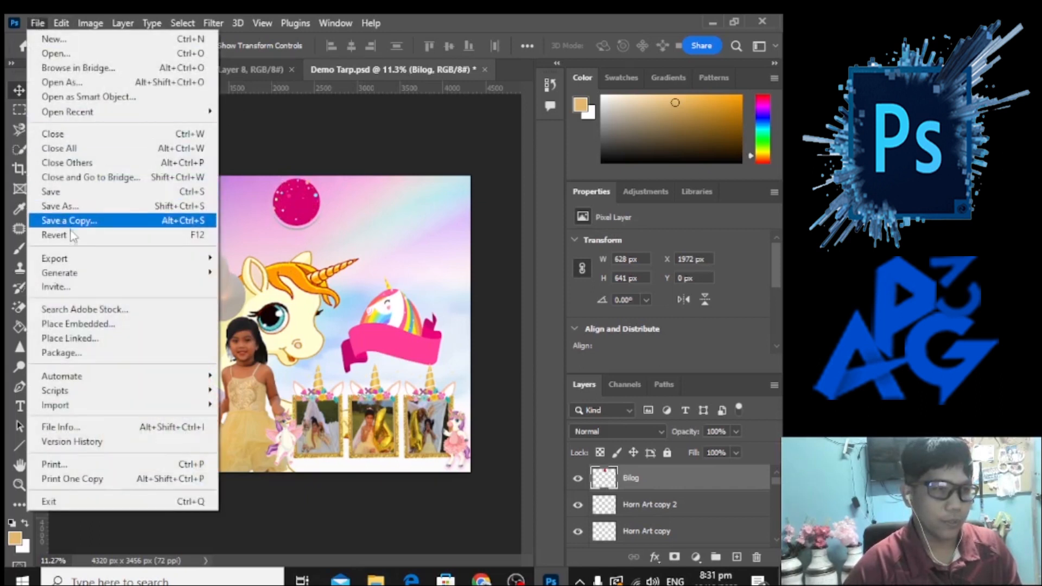
left_click(78, 324)
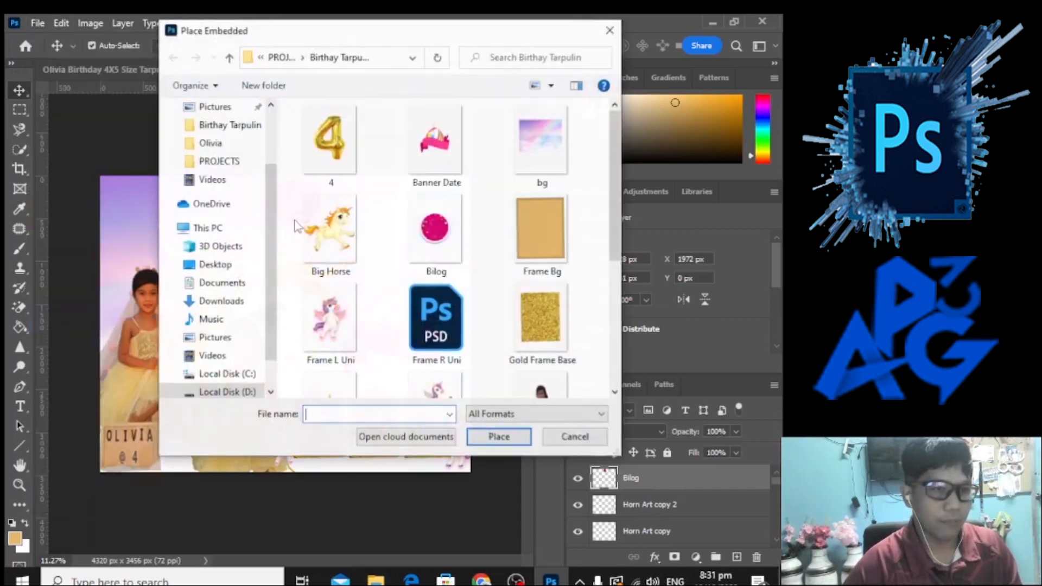
left_click(307, 158)
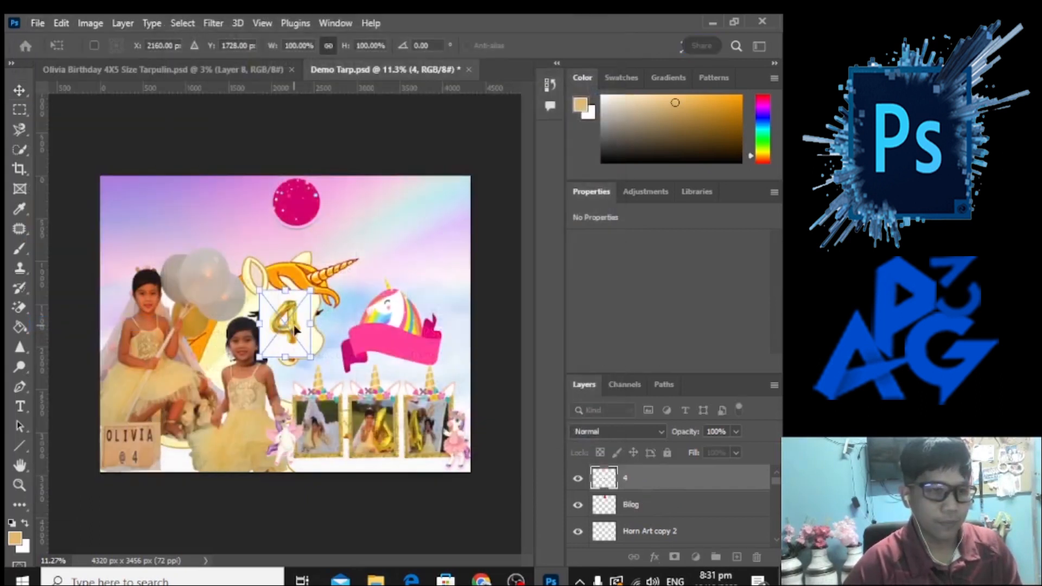
left_click_drag(296, 328, 297, 206)
key("Return")
- Rasterize the number 4 image and erase its white background with the Magic Eraser
right_click(20, 307)
left_click(82, 337)
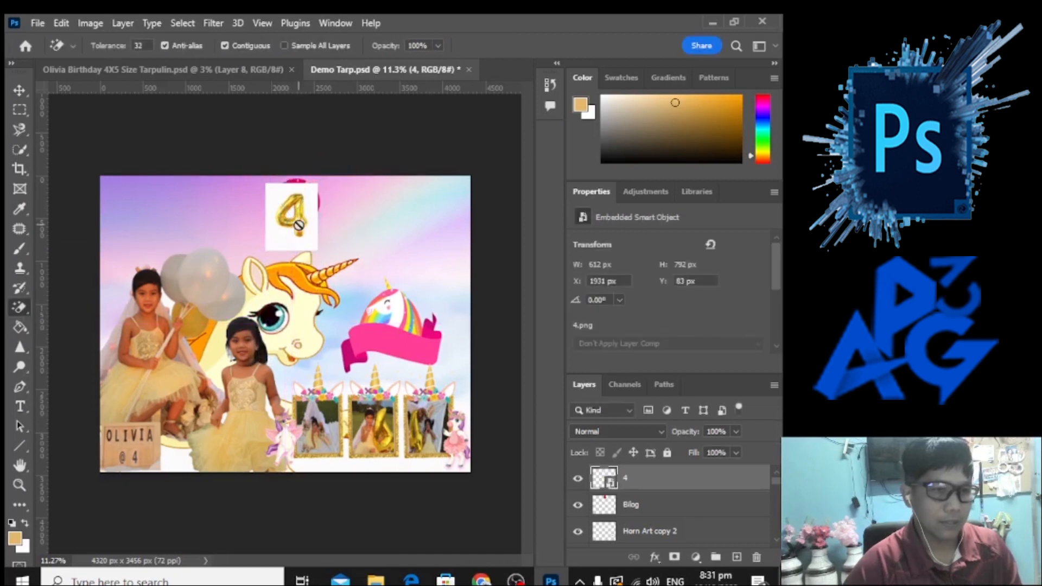
left_click(298, 225)
key("Return")
left_click(313, 211)
- Shrink the gold number 4 to about 252 × 350 px and centre it inside the pink circle
key("v")
scroll(312, 204, "up", 5)
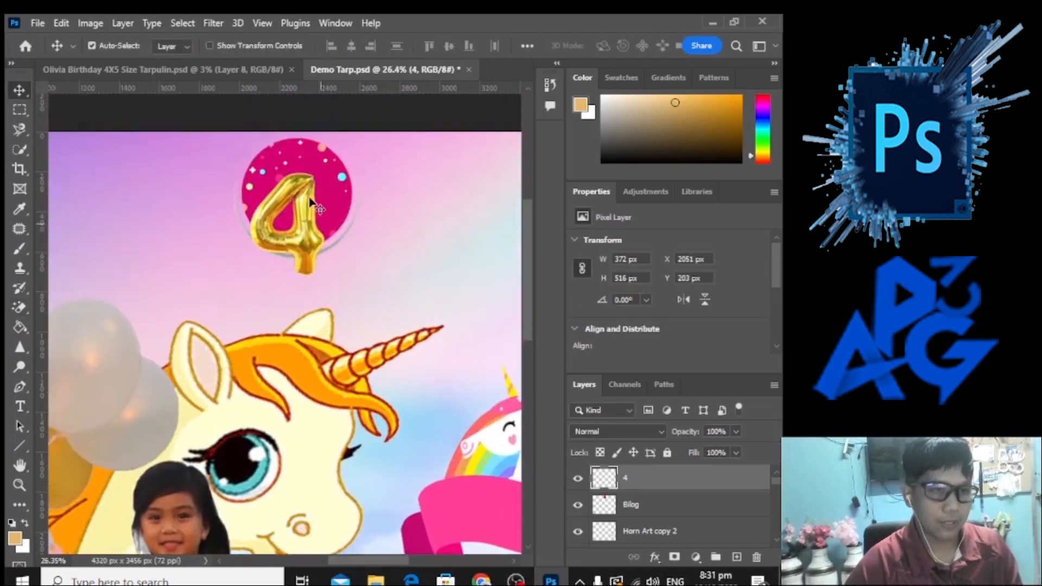
key("ctrl+t")
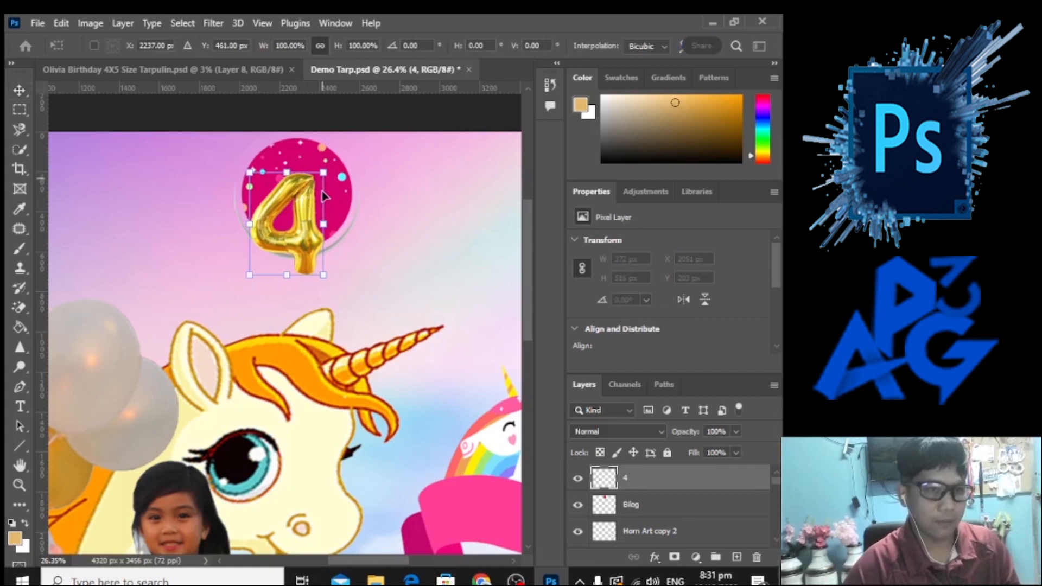
left_click_drag(323, 173, 300, 205)
left_click_drag(279, 247, 287, 215)
scroll(313, 271, "down", 5)
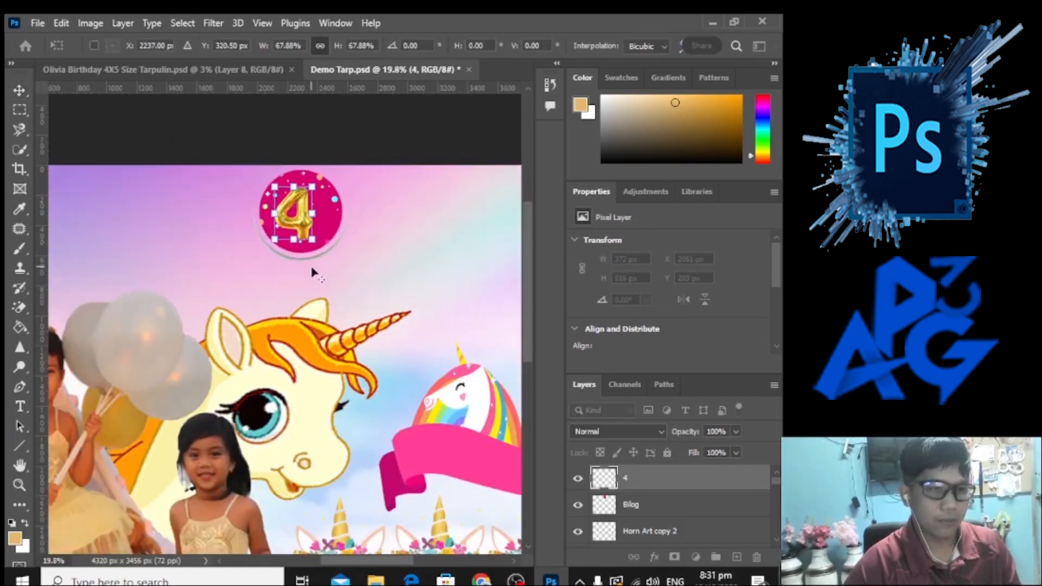
left_click(18, 92)
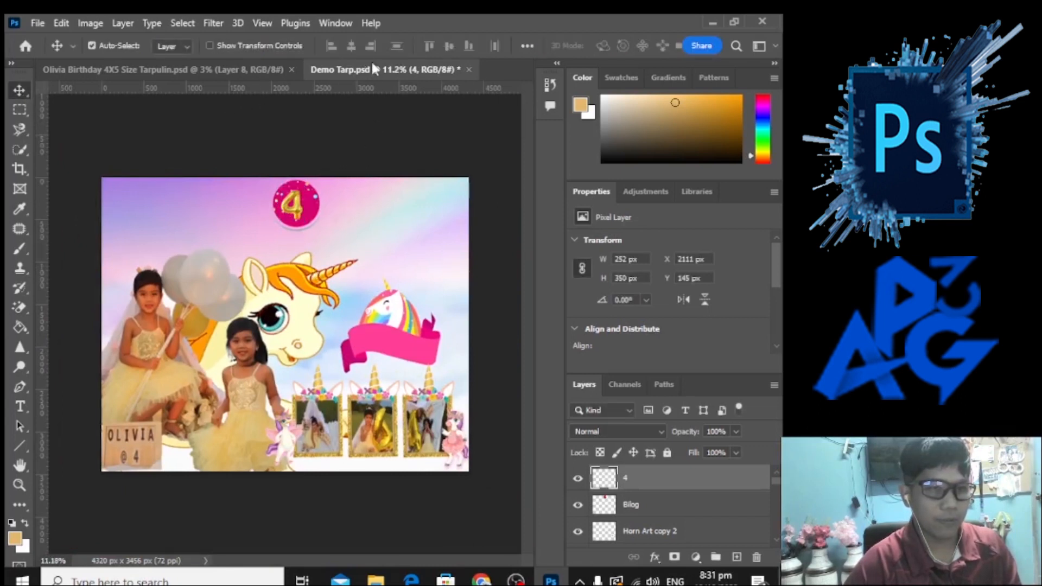
- Copy the Happy Birthday text layer from the finished tarpaulin design into Demo Tarp and shift it across the canvas
left_click_drag(395, 106, 329, 101)
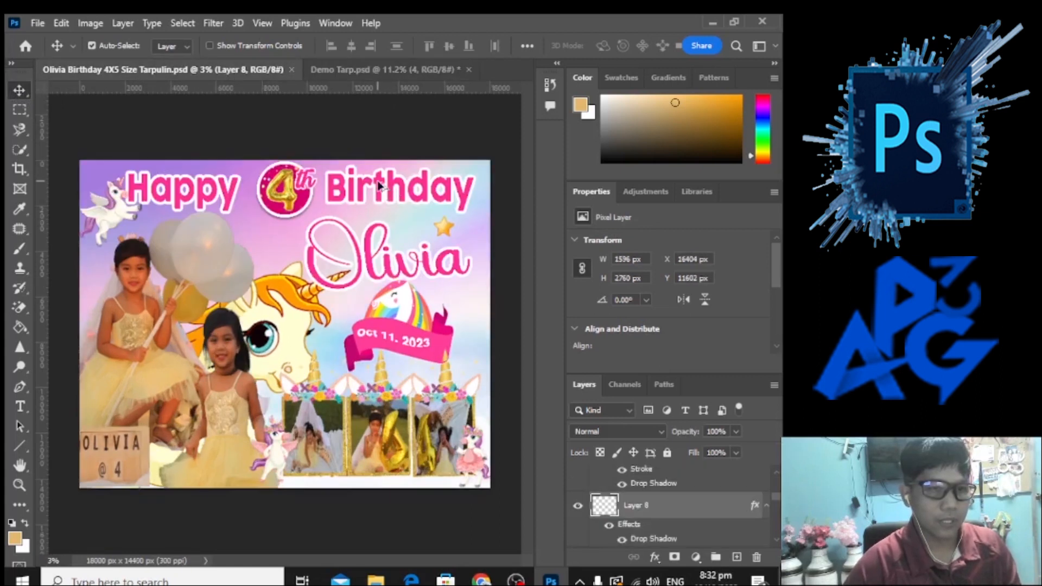
left_click_drag(378, 184, 356, 74)
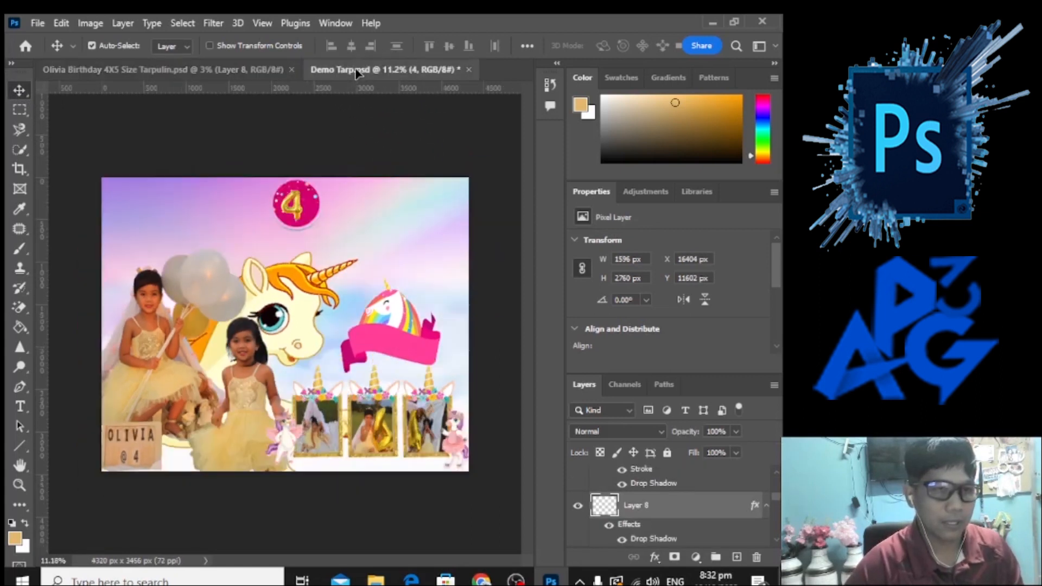
left_click_drag(350, 214, 351, 212)
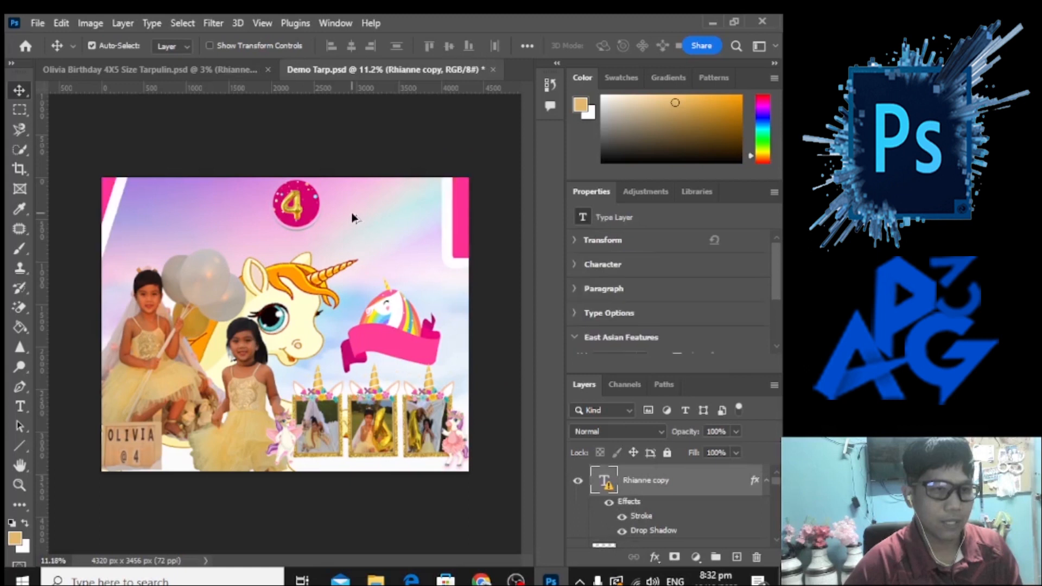
left_click_drag(454, 224, 105, 355)
left_click_drag(345, 349, 111, 317)
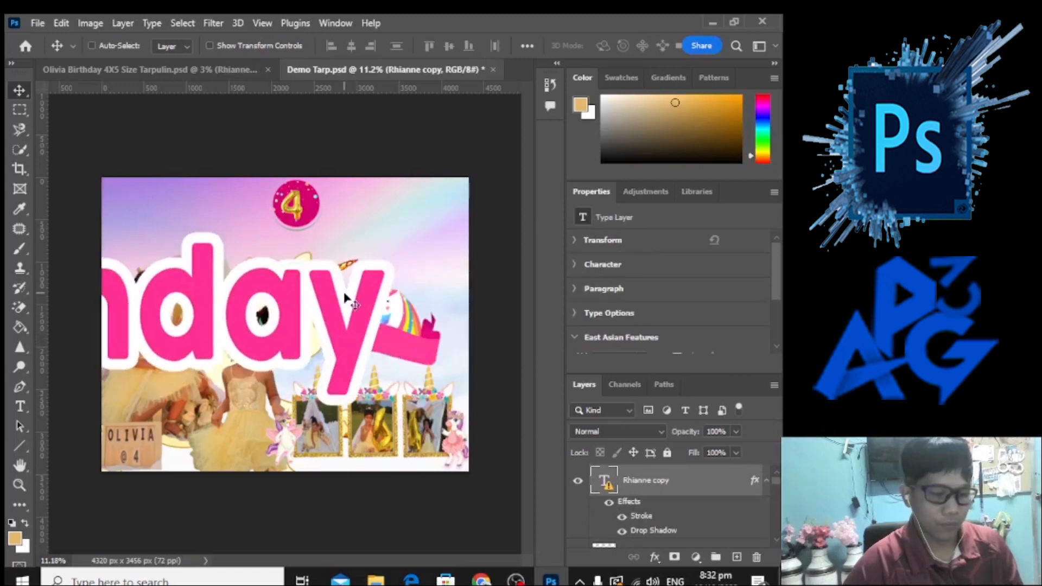
- Scale the oversized Happy Birthday text down to about 23.70% and fit it along the top around the number 4 circle
key("ctrl+t")
left_click_drag(379, 236, 169, 262)
left_click_drag(158, 283, 114, 232)
left_click_drag(103, 272, 450, 263)
left_click_drag(460, 269, 431, 243)
left_click_drag(451, 243, 239, 244)
left_click_drag(204, 248, 405, 212)
left_click_drag(165, 206, 132, 207)
left_click_drag(424, 213, 413, 218)
mouse_move(438, 211)
left_mouse_down()
mouse_move(453, 214)
mouse_move(426, 211)
left_mouse_up()
left_click_drag(391, 214, 424, 210)
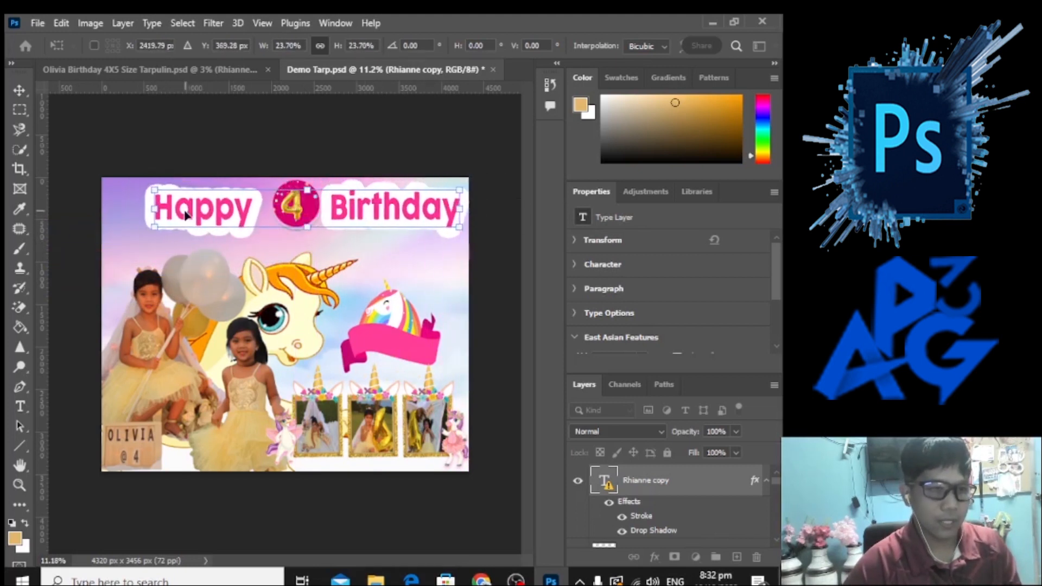
- Shrink the Happy Birthday text slightly more and shift it toward the tarpaulin's left side
left_click_drag(154, 208, 206, 208)
left_click_drag(405, 211, 385, 210)
left_click_drag(187, 207, 146, 209)
key("Return")
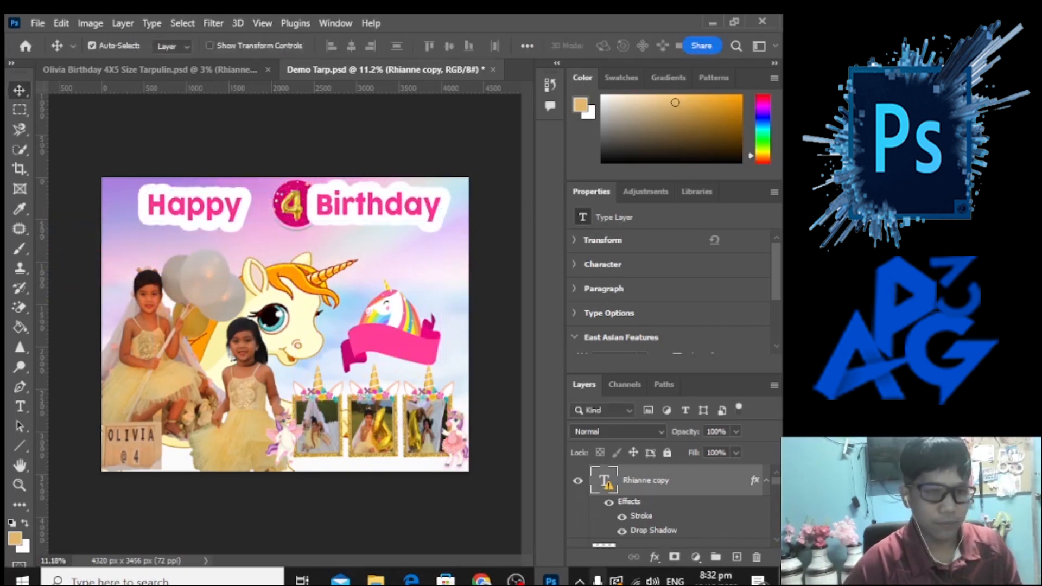
key("Return")
- Reduce the Happy Birthday text's white outside stroke to 27 px
left_click(656, 557)
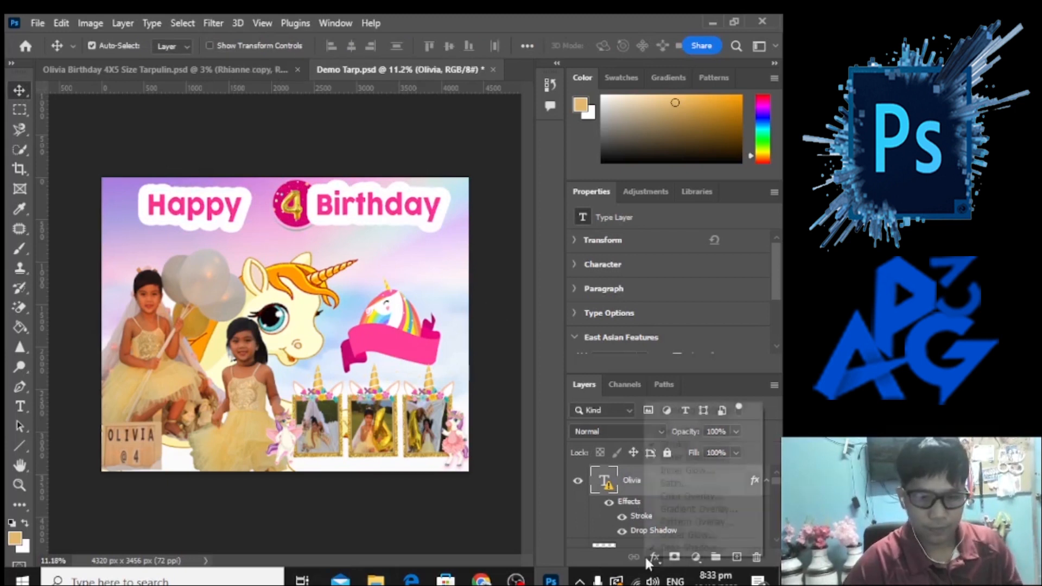
left_click(700, 445)
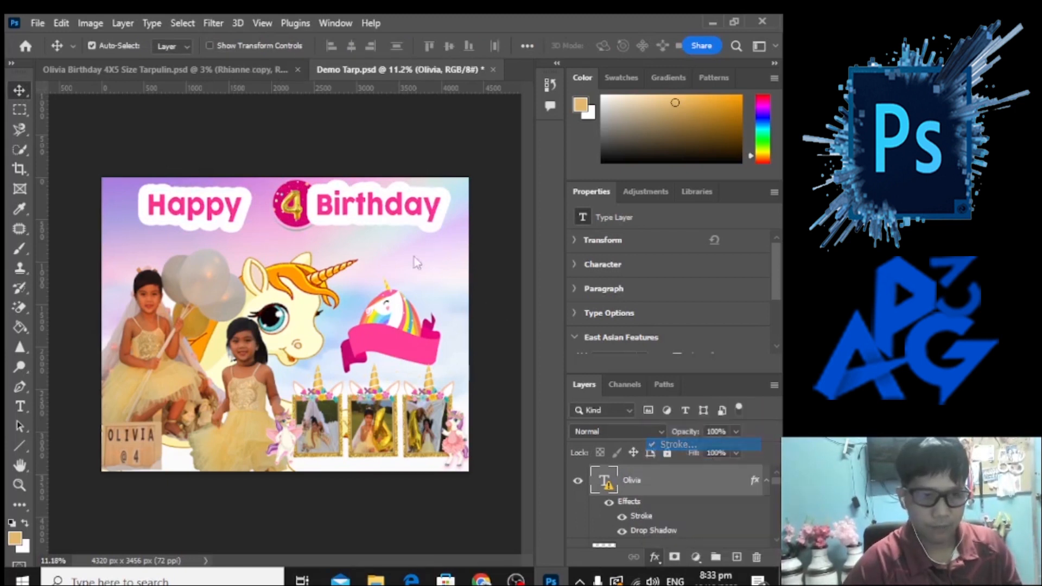
left_click_drag(531, 167, 531, 330)
left_click_drag(485, 386, 464, 389)
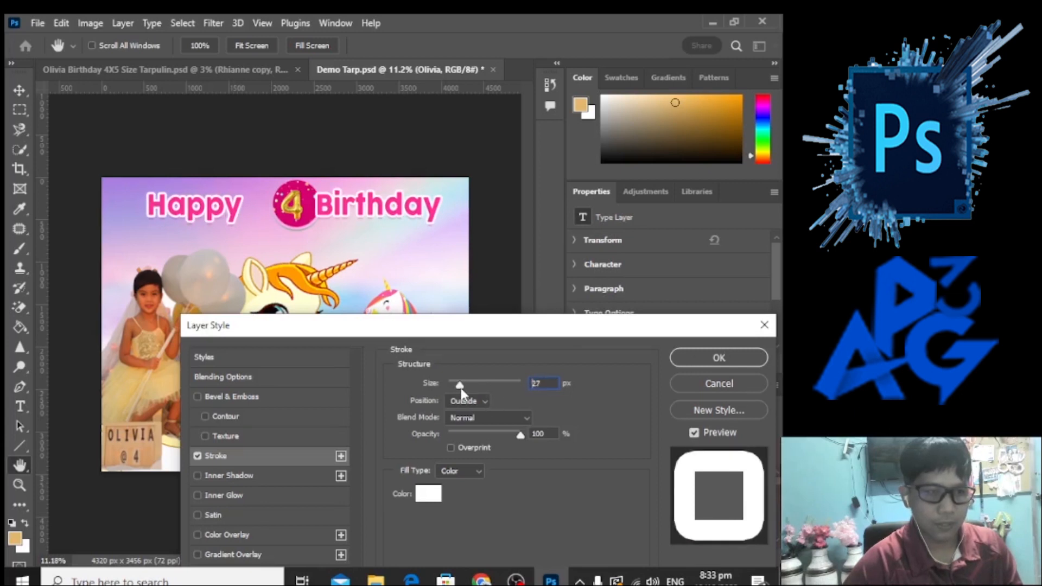
left_click(701, 356)
- Centre the Happy Birthday text around the circle and stretch it to about 98.42% width and 142.74% height
key("ctrl+t")
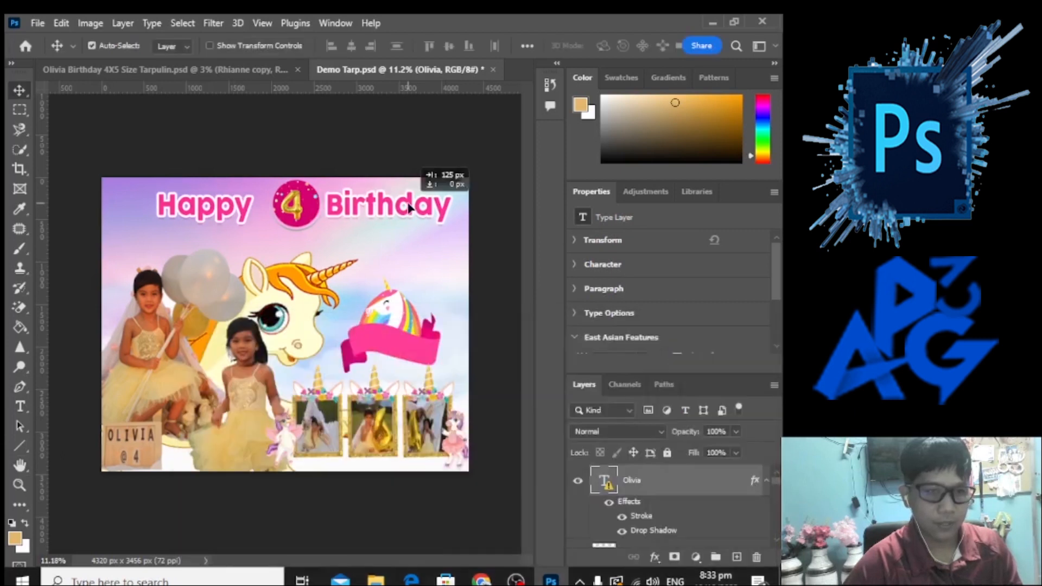
left_click(540, 316)
mouse_move(165, 218)
left_mouse_down()
mouse_move(144, 255)
mouse_move(356, 209)
mouse_move(161, 203)
left_mouse_up()
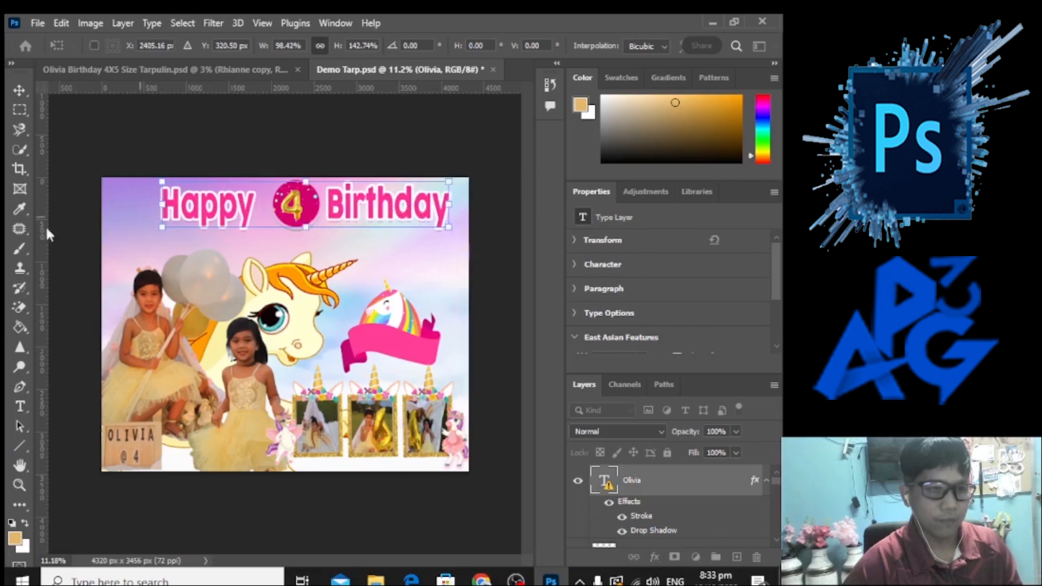
left_click(38, 23)
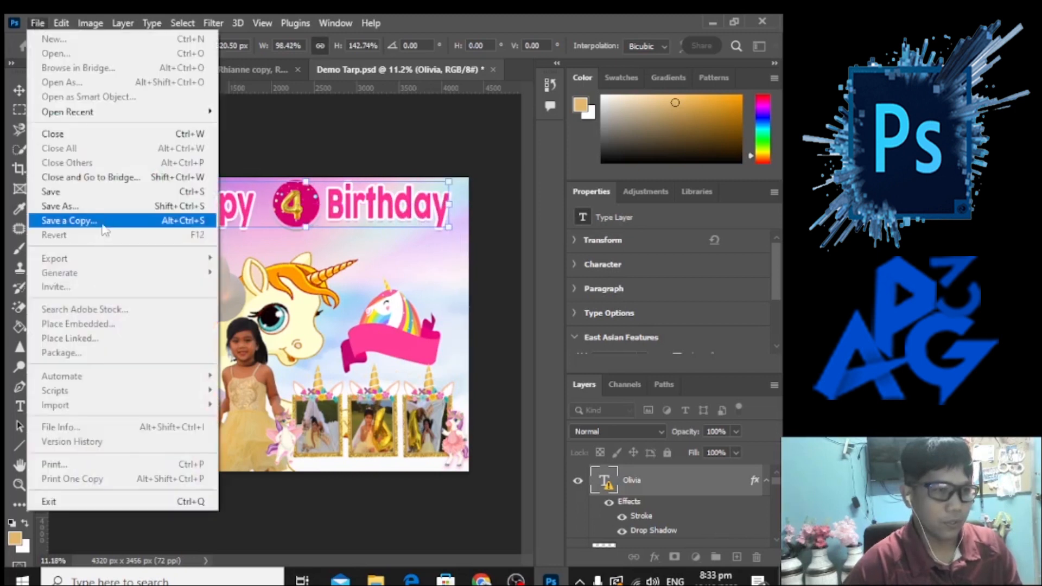
left_click(341, 136)
key("Return")
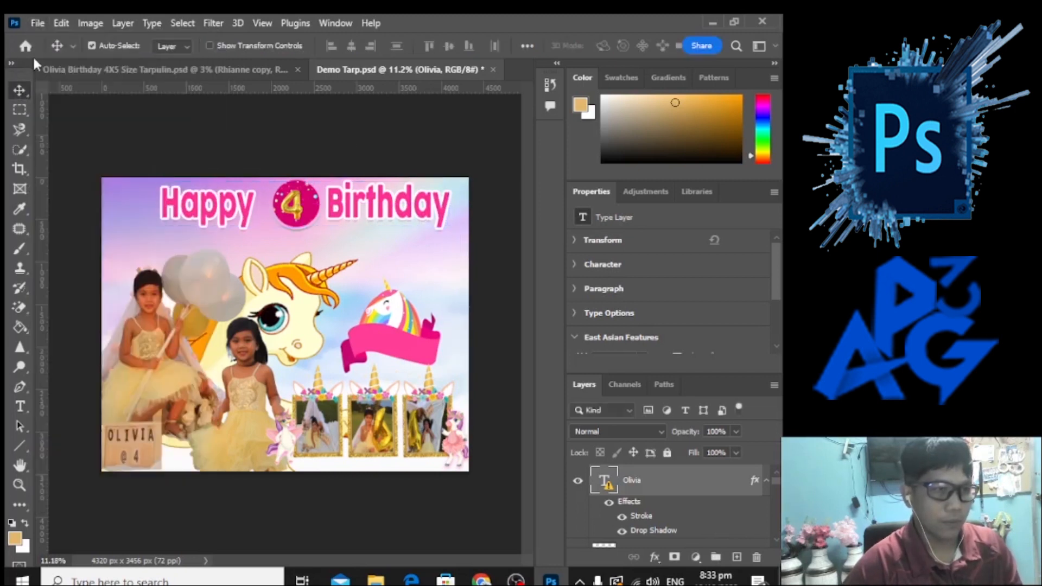
- Try placing the Horse in the Happy image as an embedded object beside the word Happy
left_click(32, 22)
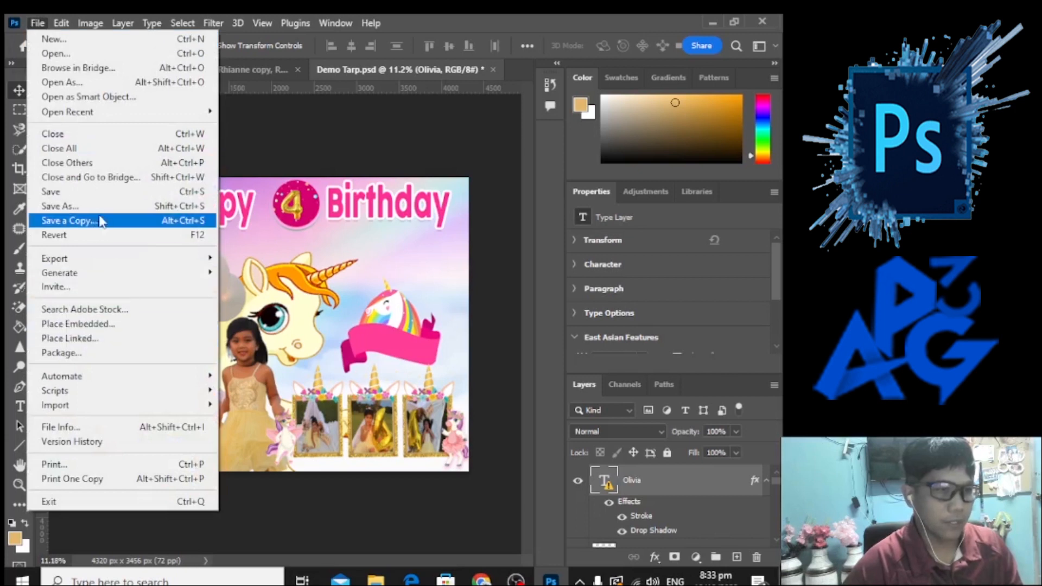
left_click(78, 324)
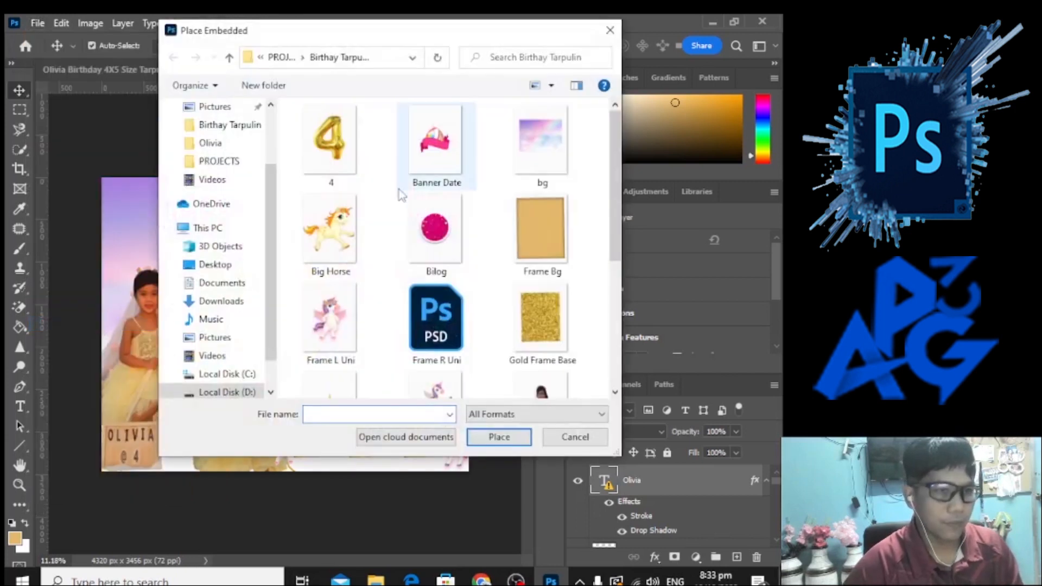
scroll(467, 217, "down", 3)
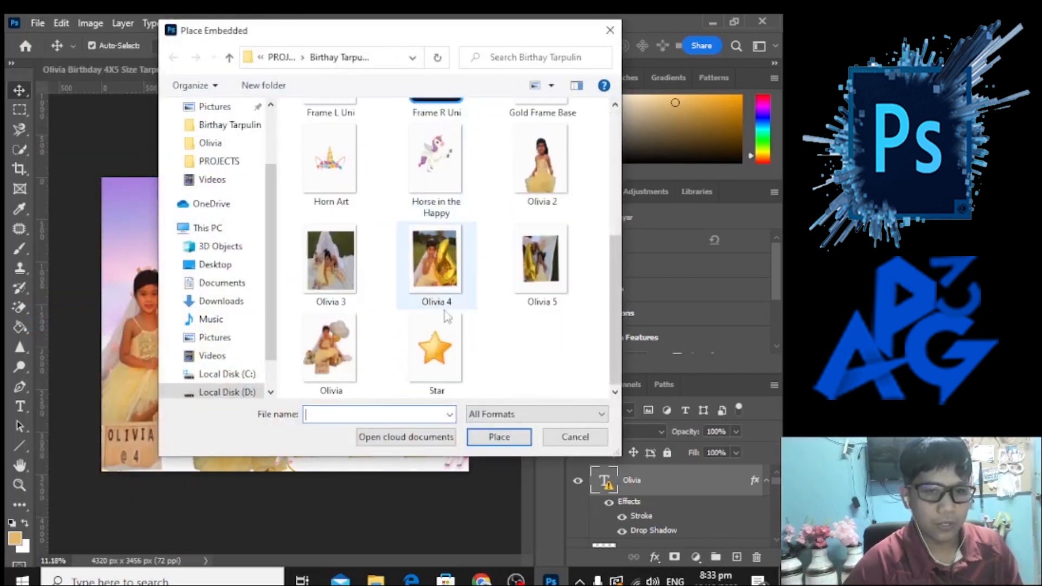
double_click(436, 157)
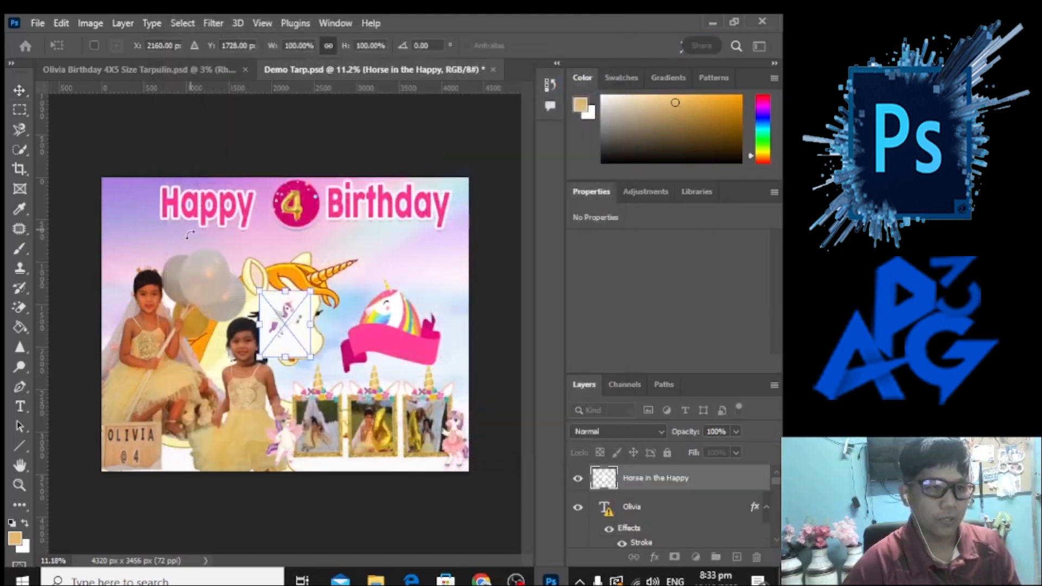
left_click_drag(270, 333, 124, 240)
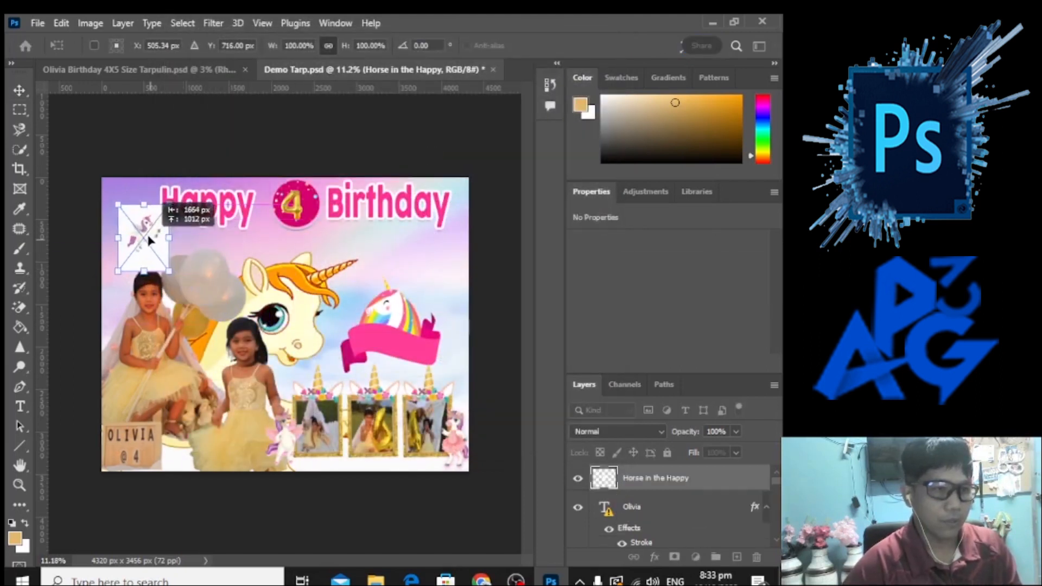
- Try erasing the small horse's white background with the Magic Eraser, and delete its layer
left_click(20, 307)
left_click(139, 228)
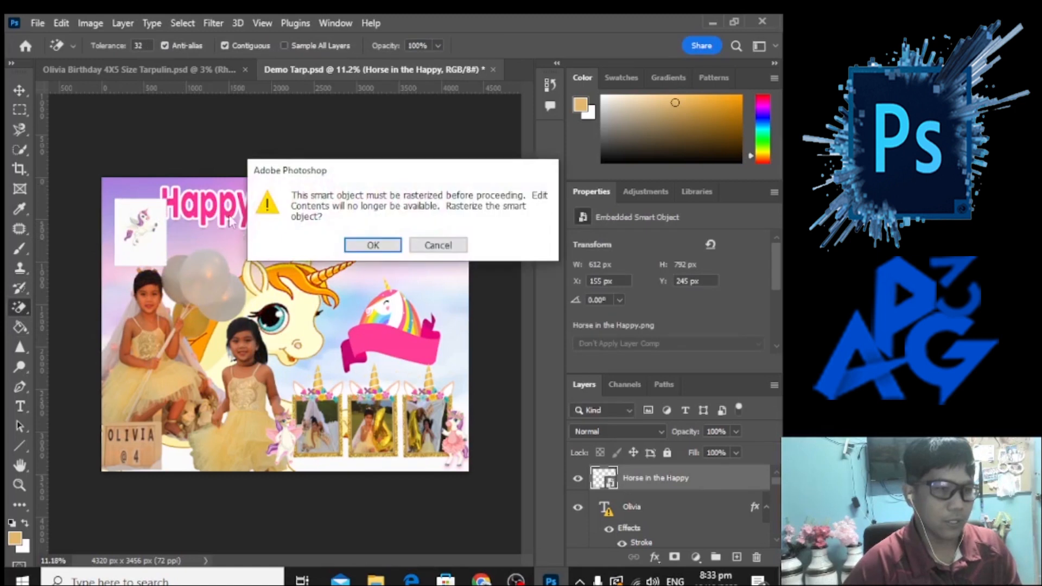
left_click(365, 242)
scroll(193, 265, "up", 5)
left_click(115, 231)
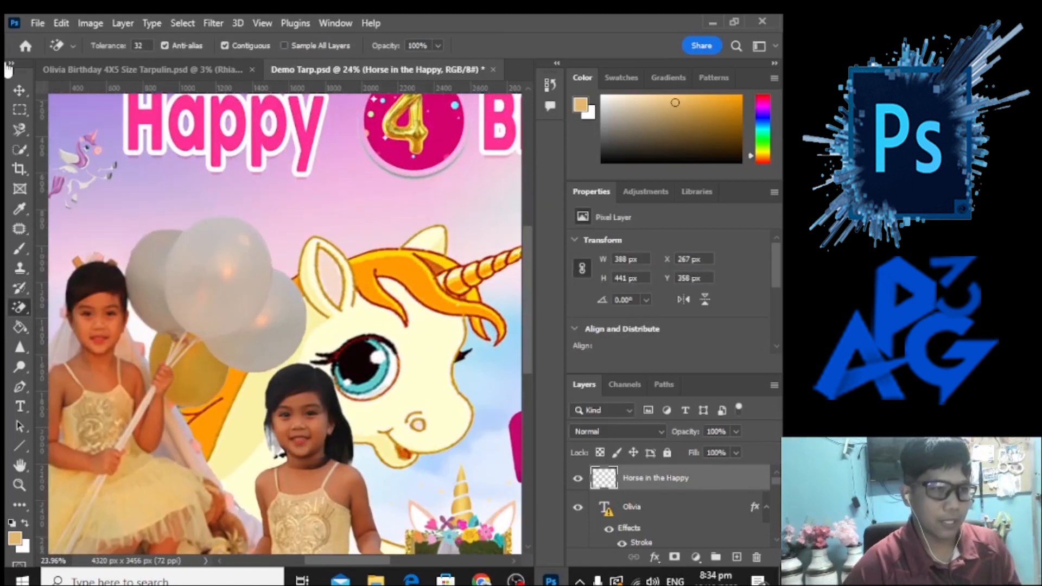
left_click(19, 90)
key("Delete")
- Copy the winged unicorn layer from the finished design into Demo Tarp and shrink it to fit left of the word Happy
left_click(255, 70)
left_click_drag(111, 212, 239, 329)
scroll(201, 223, "down", 6)
key("ctrl+t")
left_click_drag(308, 264, 197, 388)
left_click_drag(179, 416, 191, 258)
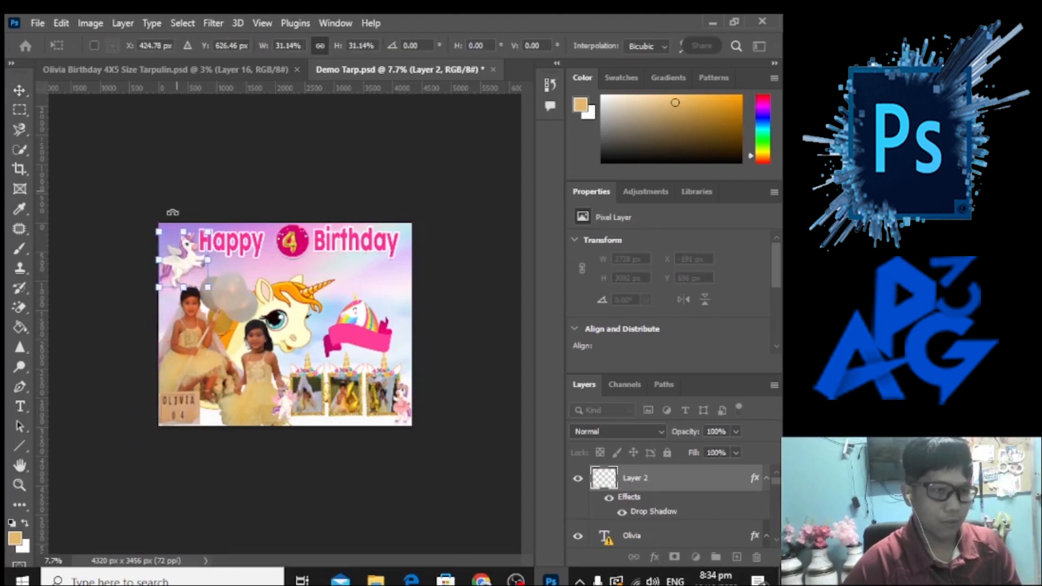
left_click_drag(202, 219, 170, 263)
key("Return")
- Widen the Happy Birthday text so it reaches from the winged unicorn to near the tarpaulin's right edge
left_click(215, 245)
key("ctrl+t")
key("Return")
key("Return")
left_click(175, 266)
left_click_drag(276, 240, 287, 225)
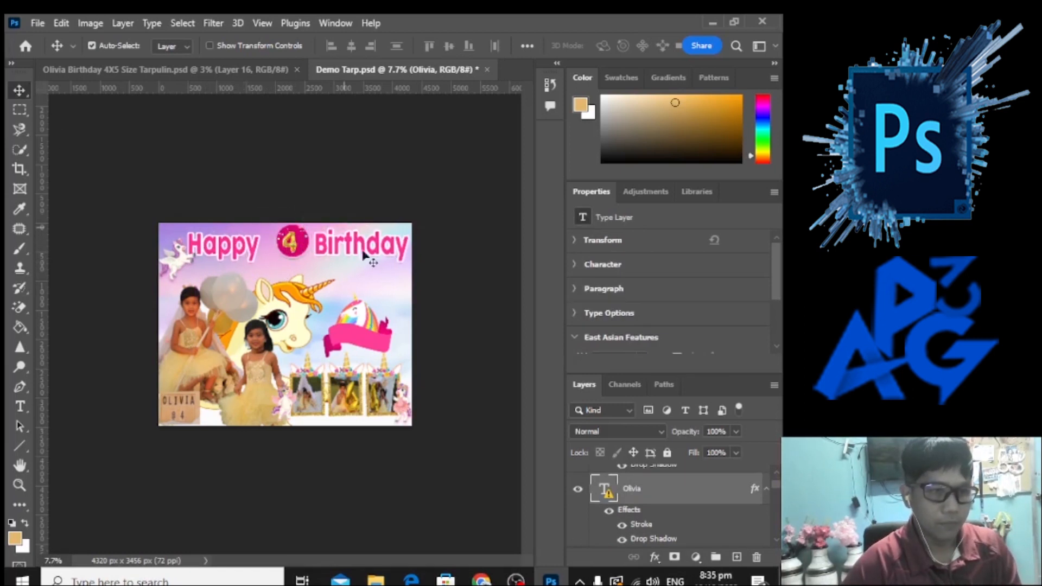
- Narrow the Happy Birthday text slightly and realign it evenly around the number 4 circle
key("ctrl+t")
left_click(539, 306)
left_click_drag(407, 262, 394, 254)
key("Return")
left_click_drag(291, 243, 295, 241)
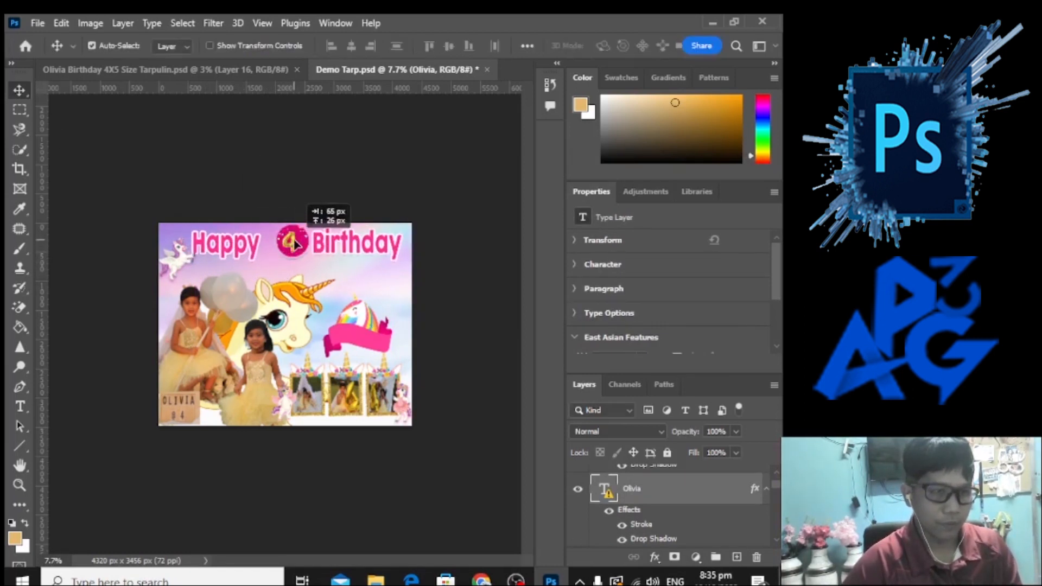
- Shift the Happy Birthday text and the number 4 circle slightly left together near the tarpaulin's top edge
scroll(736, 514, "up", 1)
left_click(728, 481)
key("Right")
key("Right")
key("Right")
left_click(327, 243)
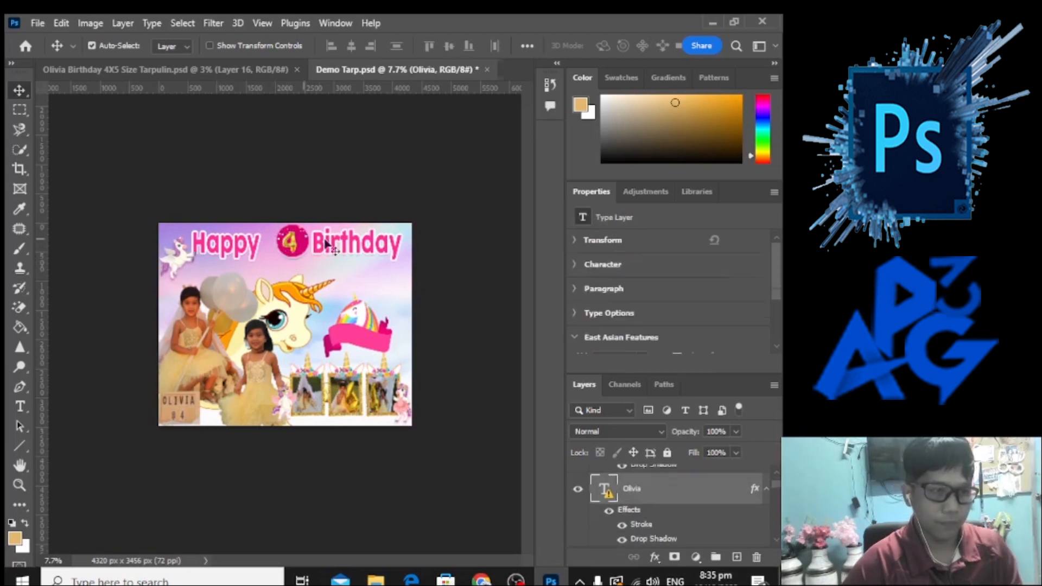
left_click_drag(304, 253, 342, 257)
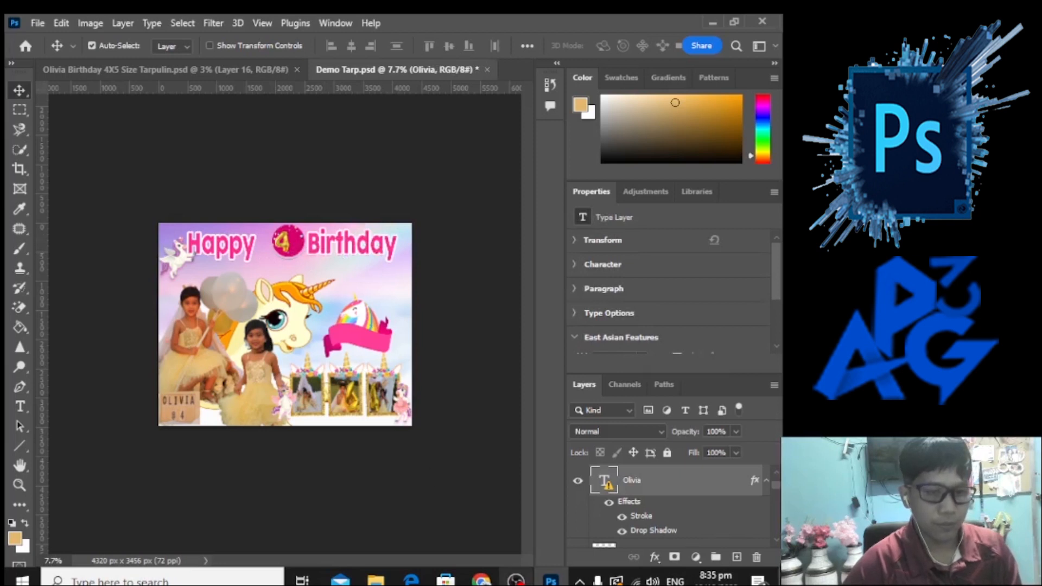
- Copy the th text from the finished design into Demo Tarp and shrink it to fit beside the number 4
left_click(215, 68)
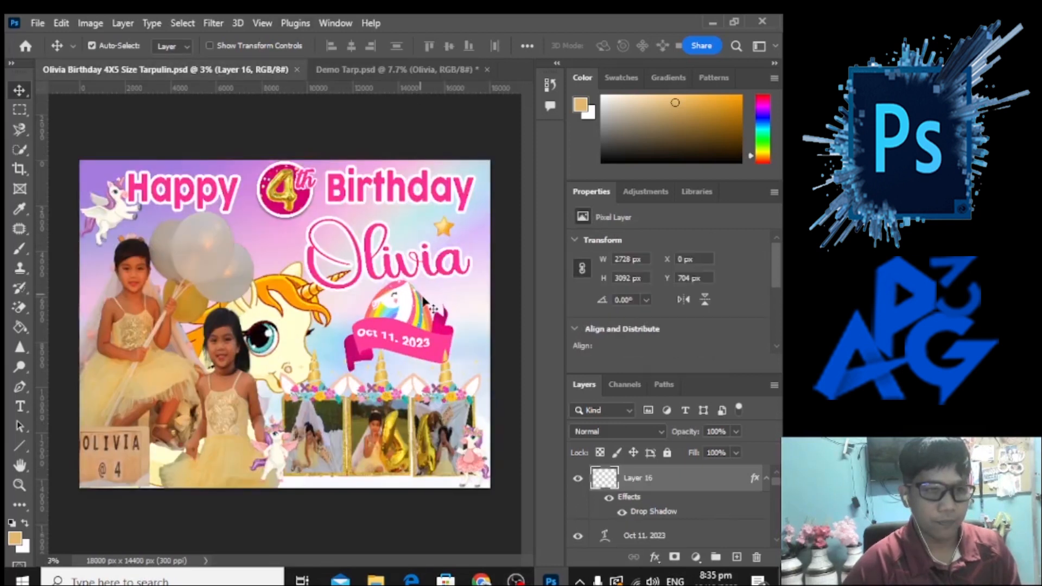
left_click(308, 184)
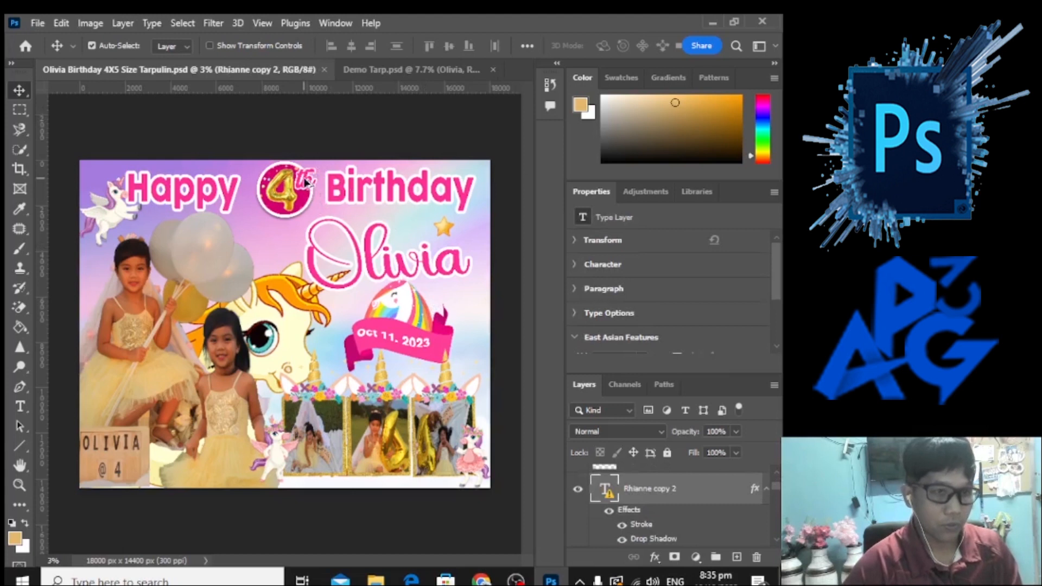
left_click_drag(395, 73, 302, 241)
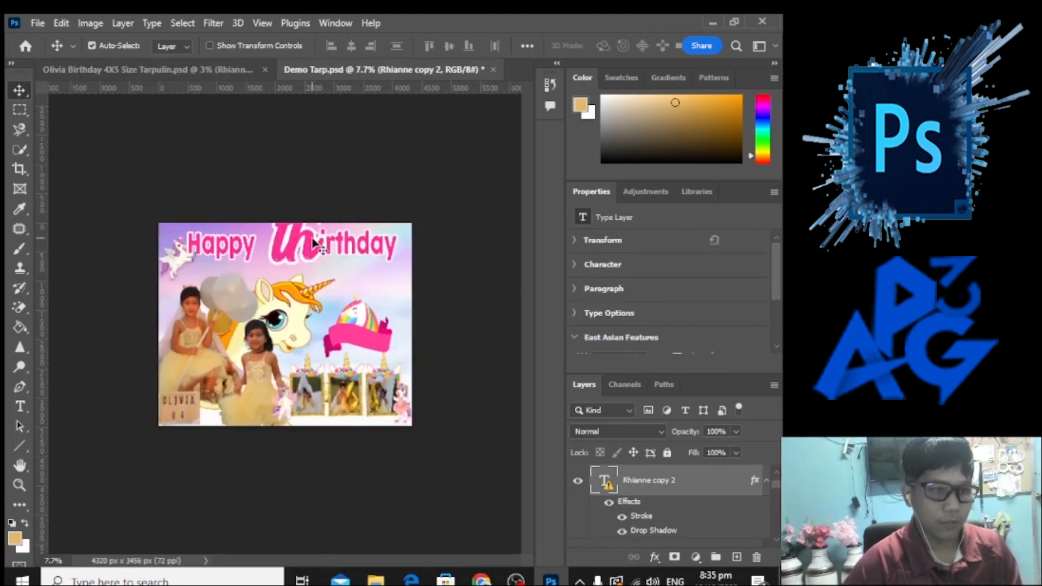
key("ctrl+t")
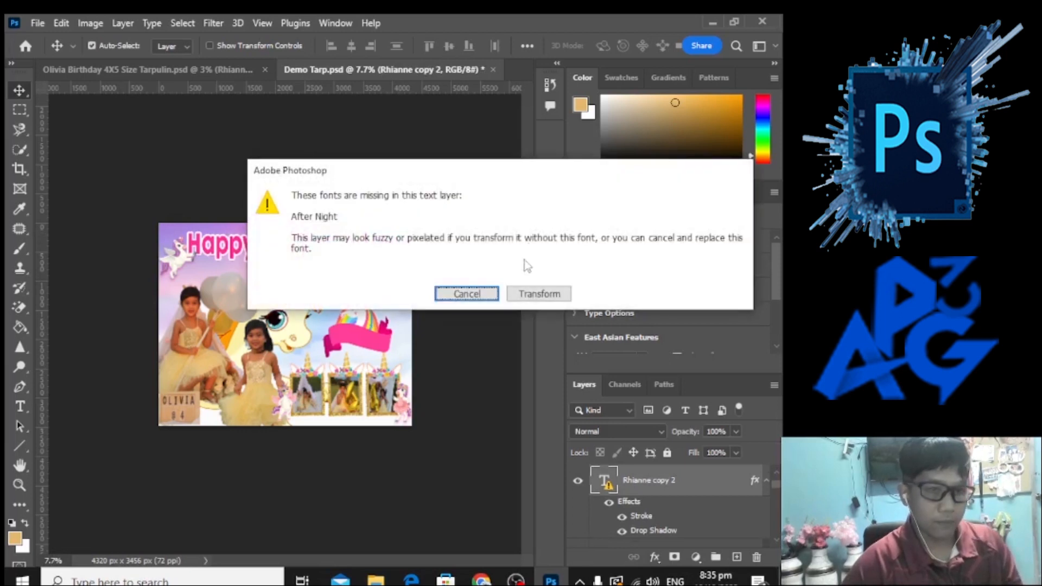
left_click(541, 294)
left_click_drag(325, 209, 294, 238)
key("Return")
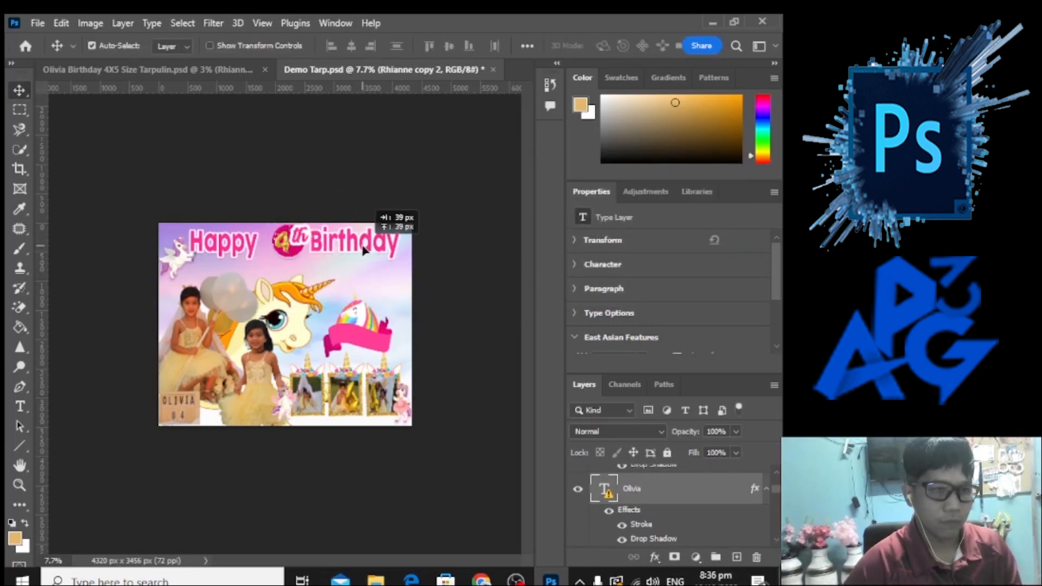
- Lower the winged unicorn slightly and widen the Happy Birthday text to 102.93%
left_click_drag(183, 255, 183, 265)
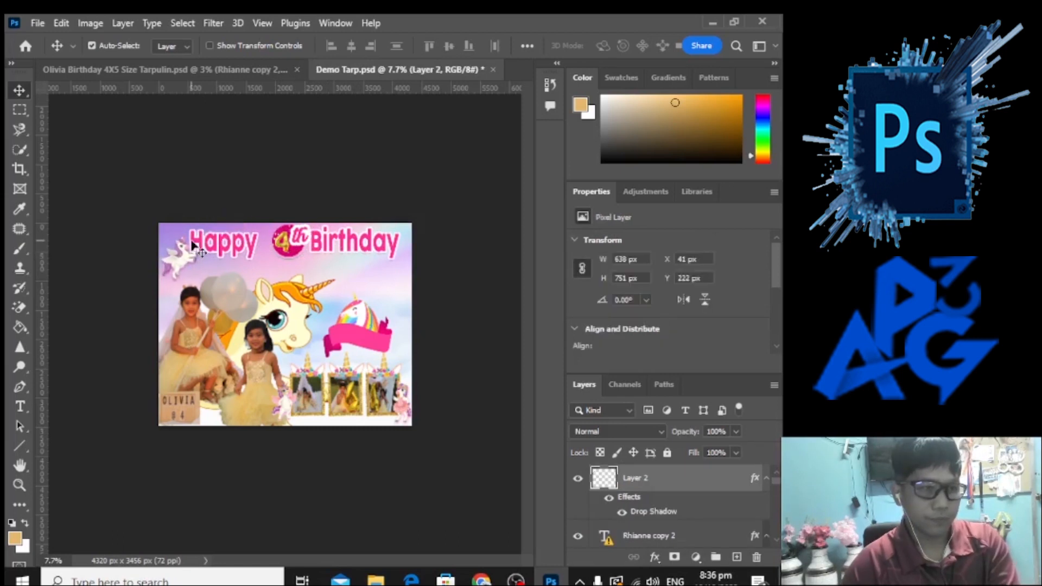
left_click(326, 244)
key("ctrl+t")
key("Return")
left_click_drag(403, 243, 408, 243)
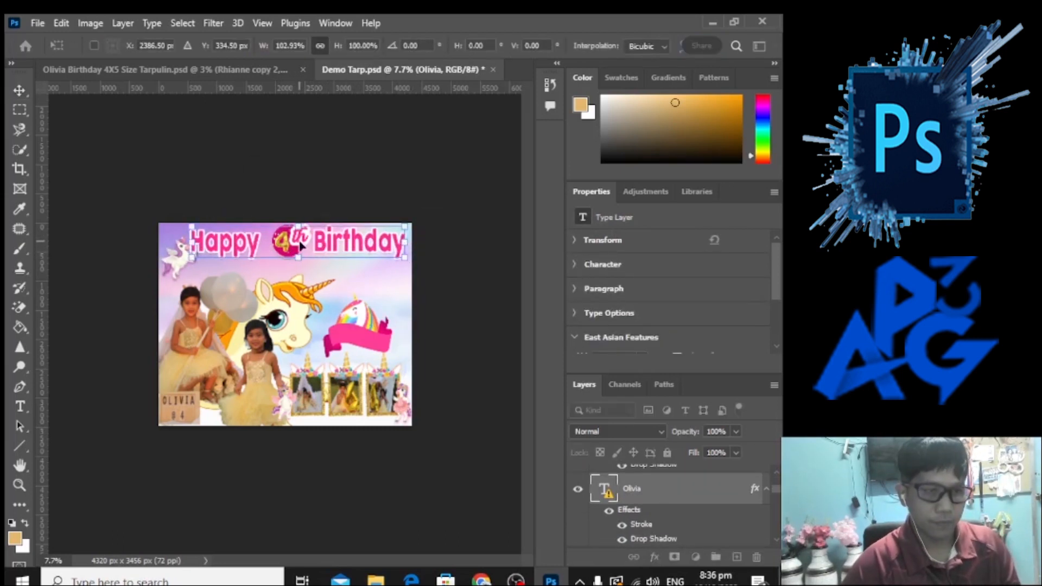
key("Return")
- Shrink the th text slightly and reposition it at the right edge of the number 4 circle
left_click_drag(300, 239, 303, 239)
key("ctrl+t")
key("Return")
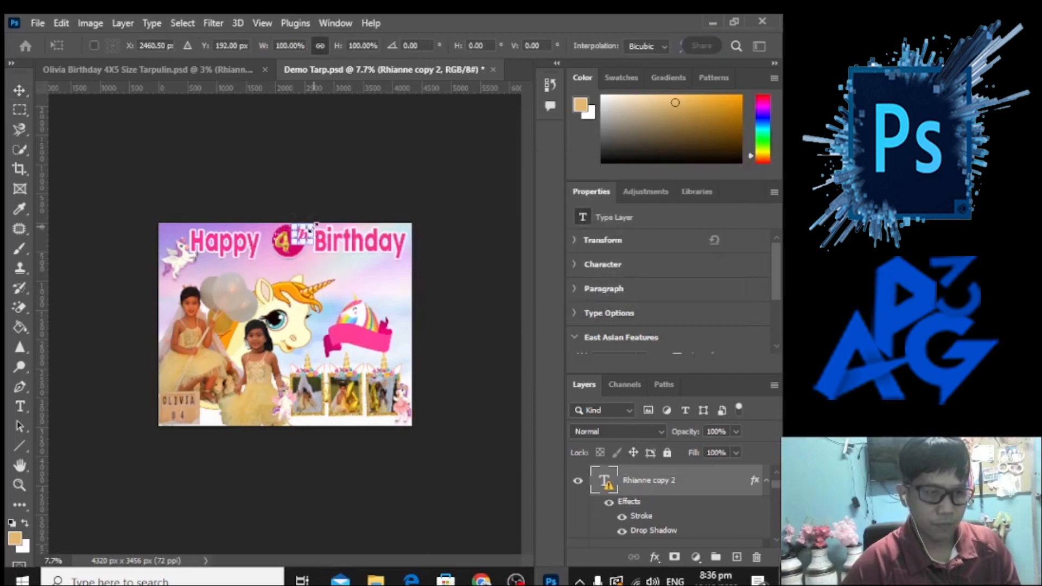
key("Return")
- Set the white outside stroke on the Happy Birthday text to 27 px
double_click(653, 483)
type("Olivia")
key("Return")
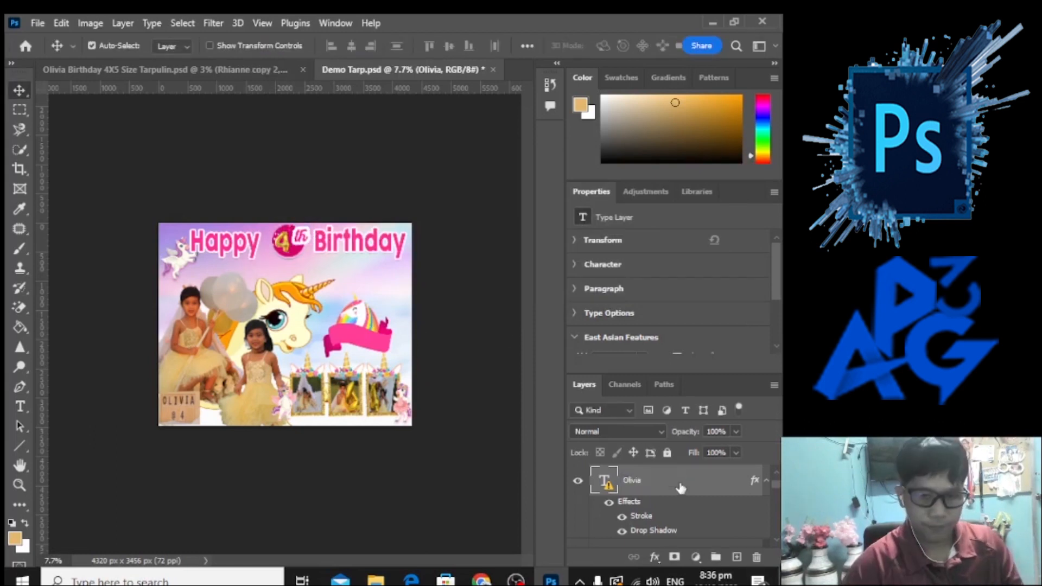
left_click(656, 557)
left_click(670, 445)
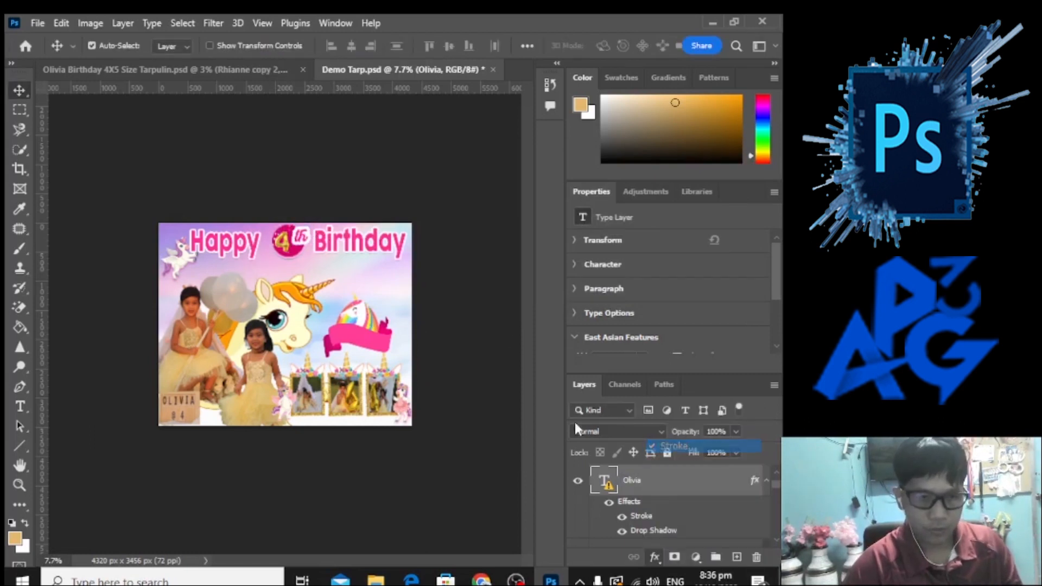
left_click_drag(475, 191, 474, 283)
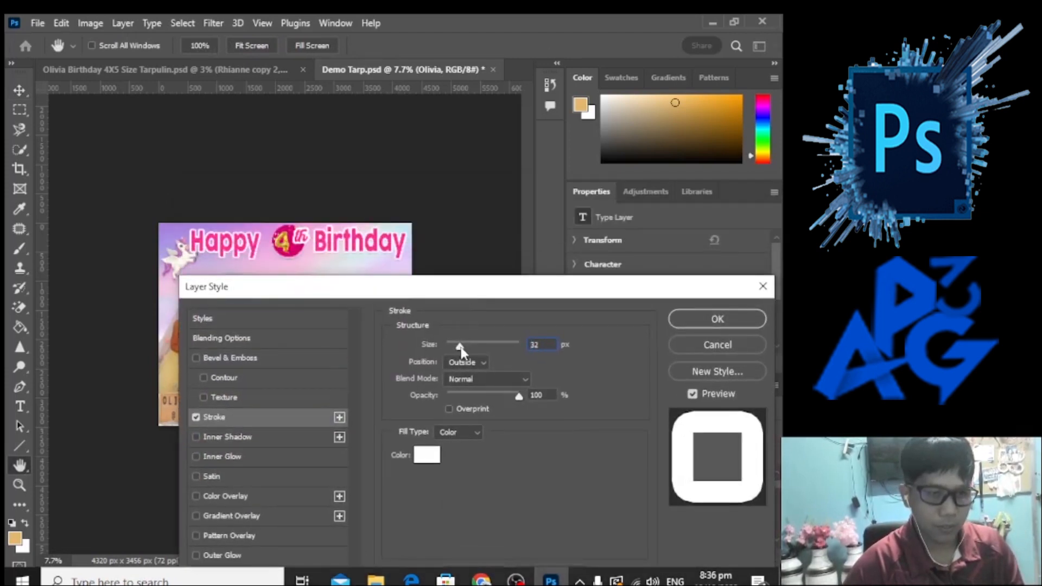
left_click_drag(461, 347, 459, 347)
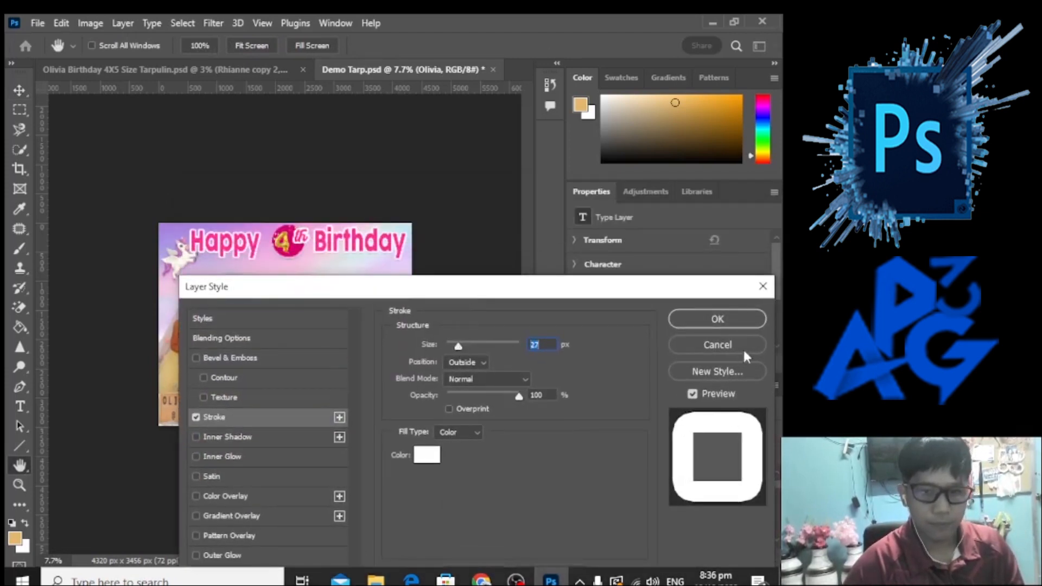
key("Return")
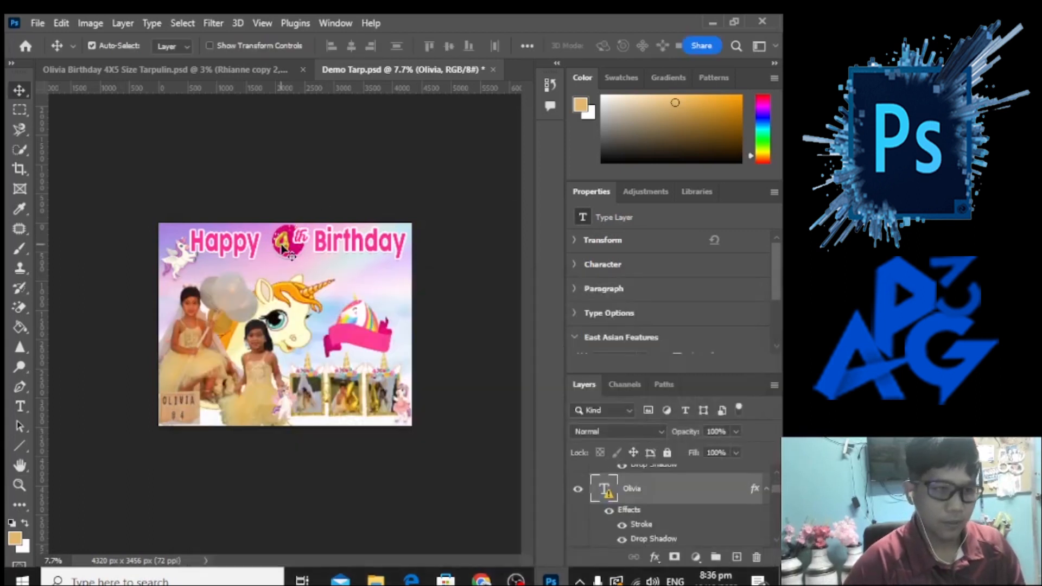
- Enlarge the gold number 4 inside its pink circle to about 109% width and 107% height
key("ctrl+plus")
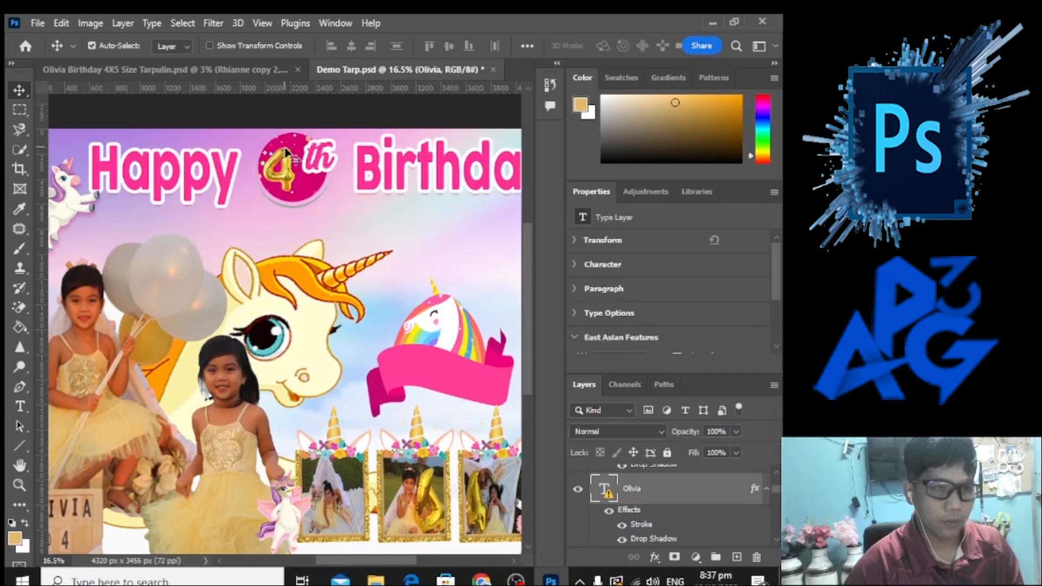
left_click_drag(283, 156, 259, 165)
key("ctrl+t")
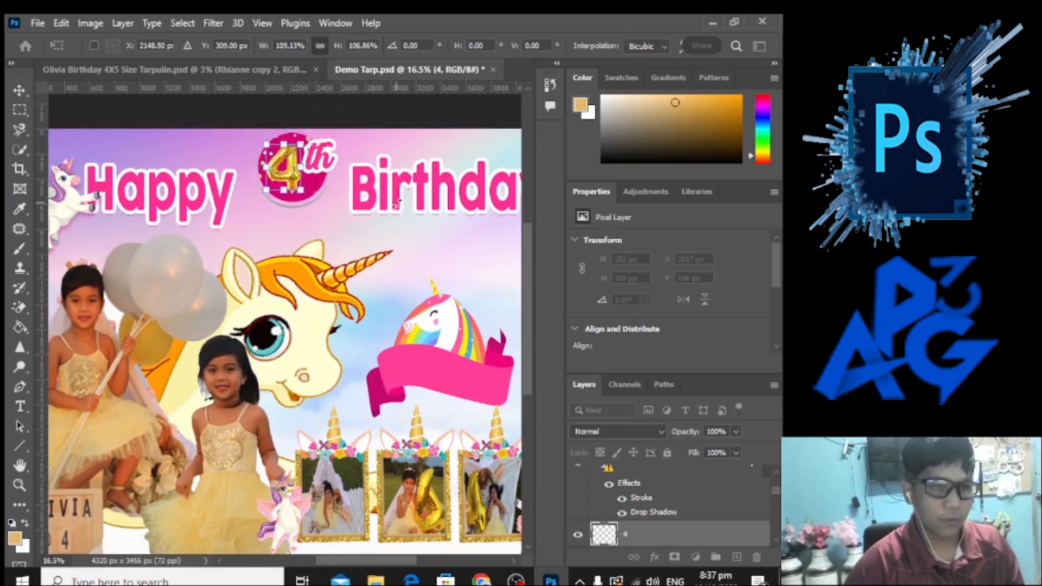
key("Return")
- Reposition the Happy Birthday text level with the 4th circle, with even gaps on both sides
mouse_move(406, 191)
left_mouse_down()
mouse_move(406, 179)
mouse_move(395, 183)
left_mouse_up()
scroll(394, 201, "down", 3)
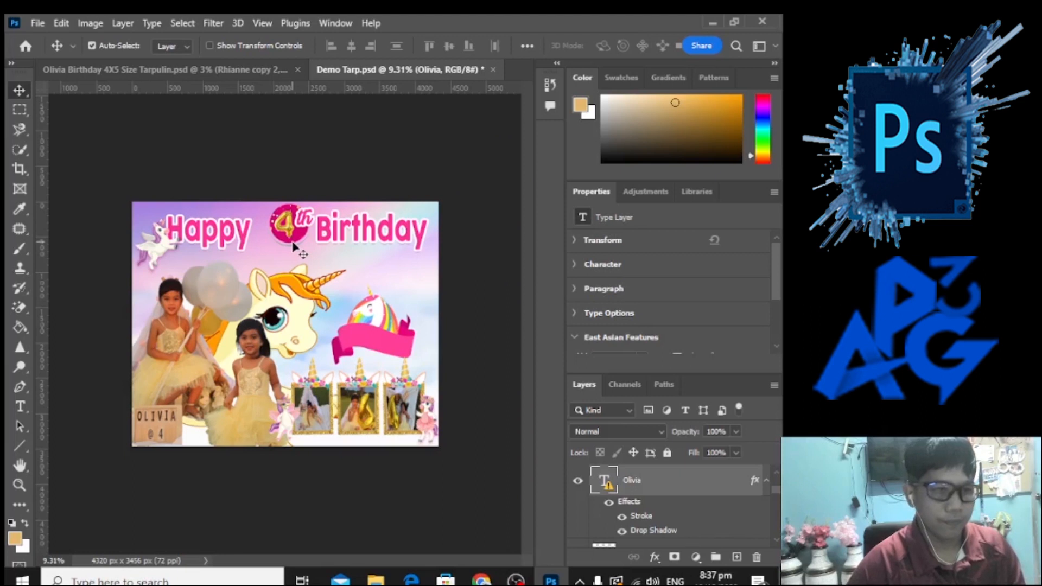
left_click_drag(293, 247, 296, 233)
left_click_drag(298, 239, 285, 265)
left_click(280, 226)
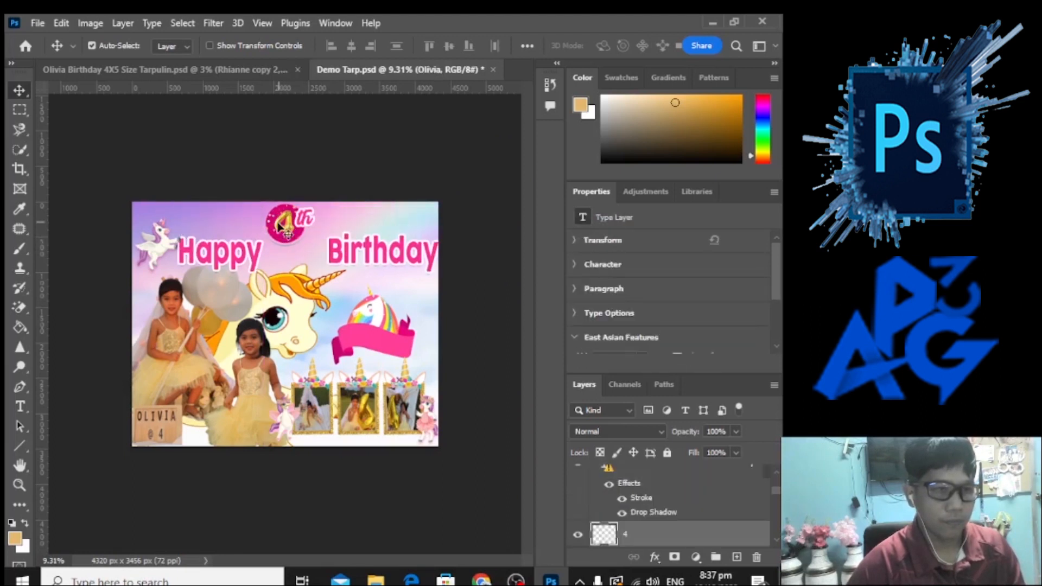
left_click_drag(361, 244, 354, 226)
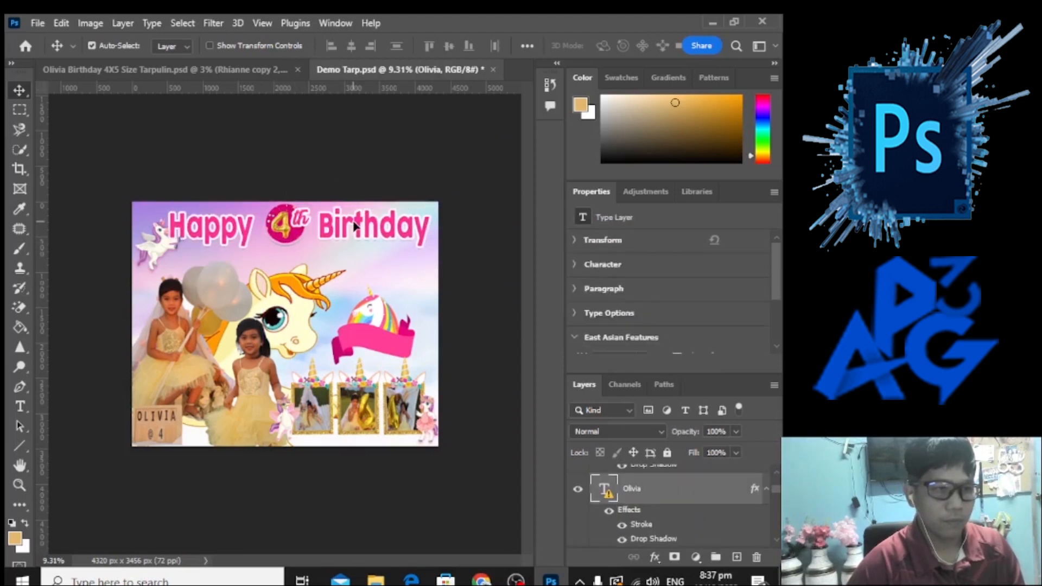
scroll(367, 317, "down", 2)
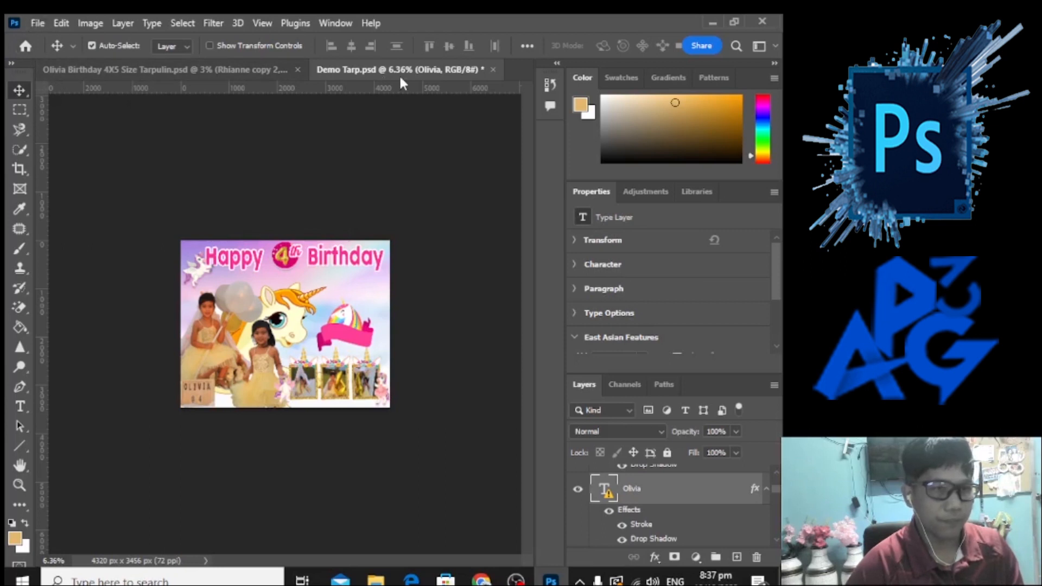
- Copy the curved date text from the finished design into Demo Tarp over the pink ribbon
left_click(181, 71)
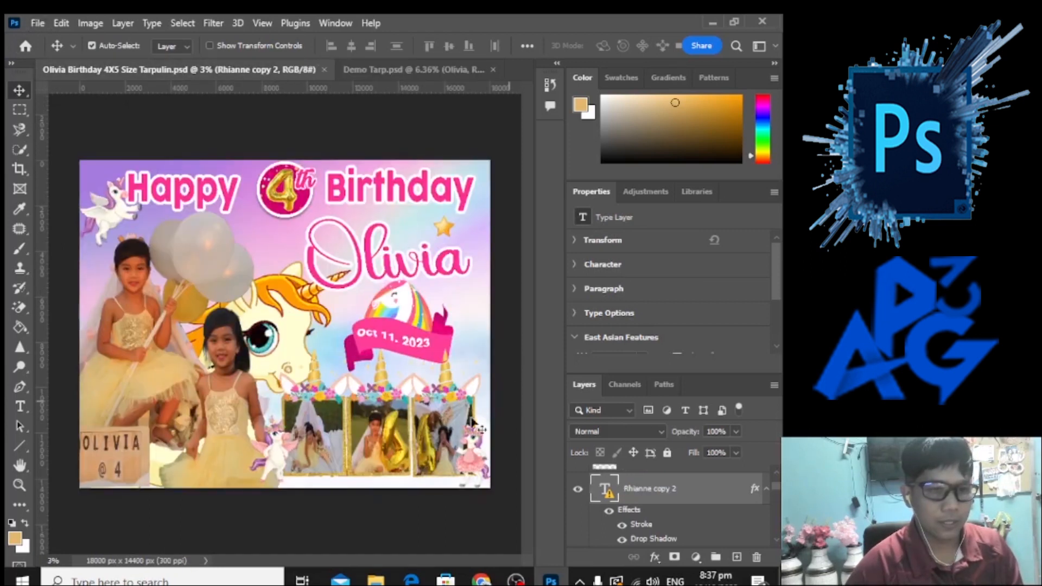
left_click(394, 338)
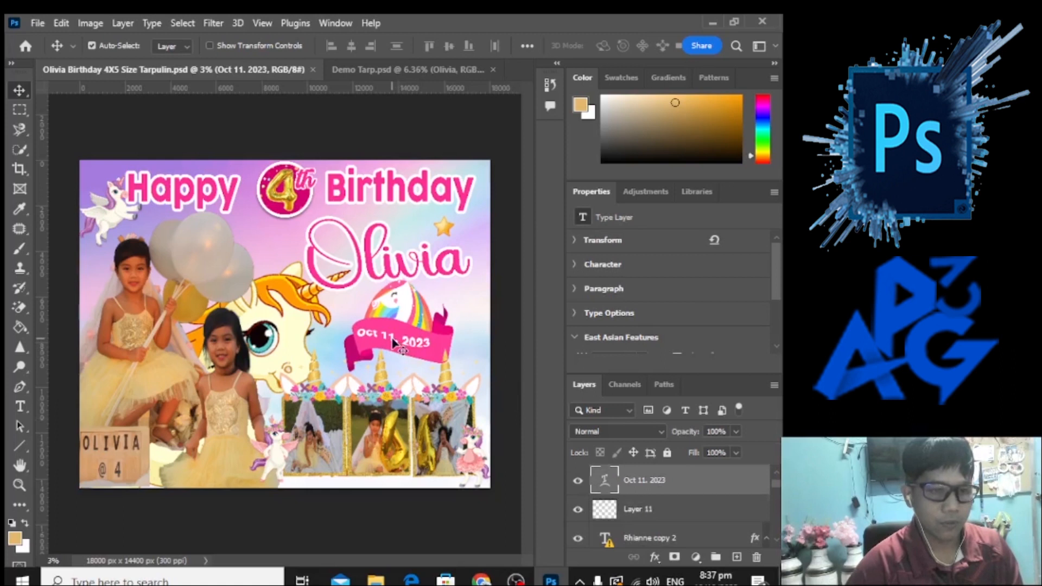
left_click_drag(394, 341, 346, 39)
left_click_drag(374, 74, 373, 76)
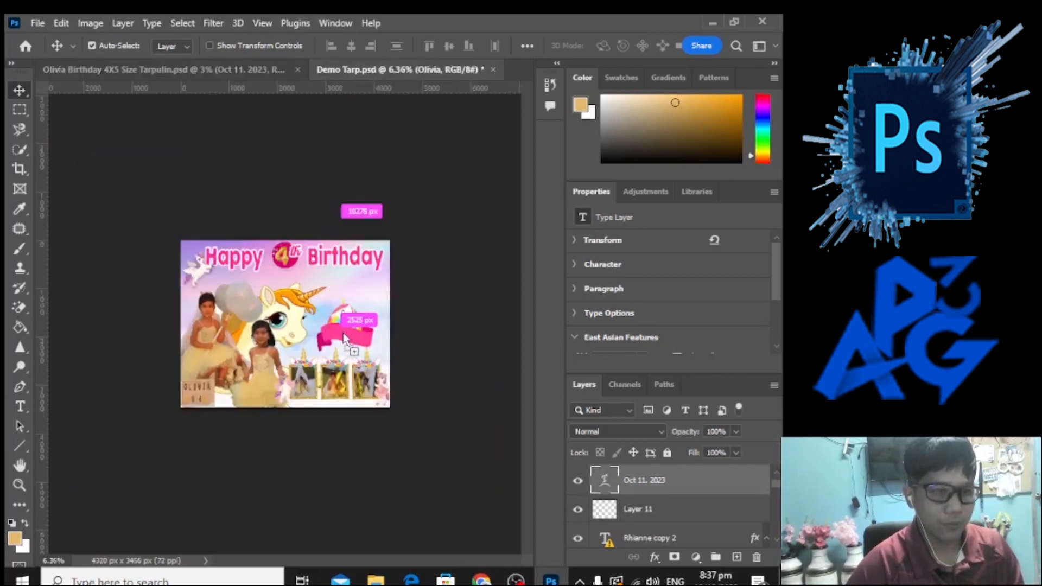
left_click_drag(342, 342, 342, 338)
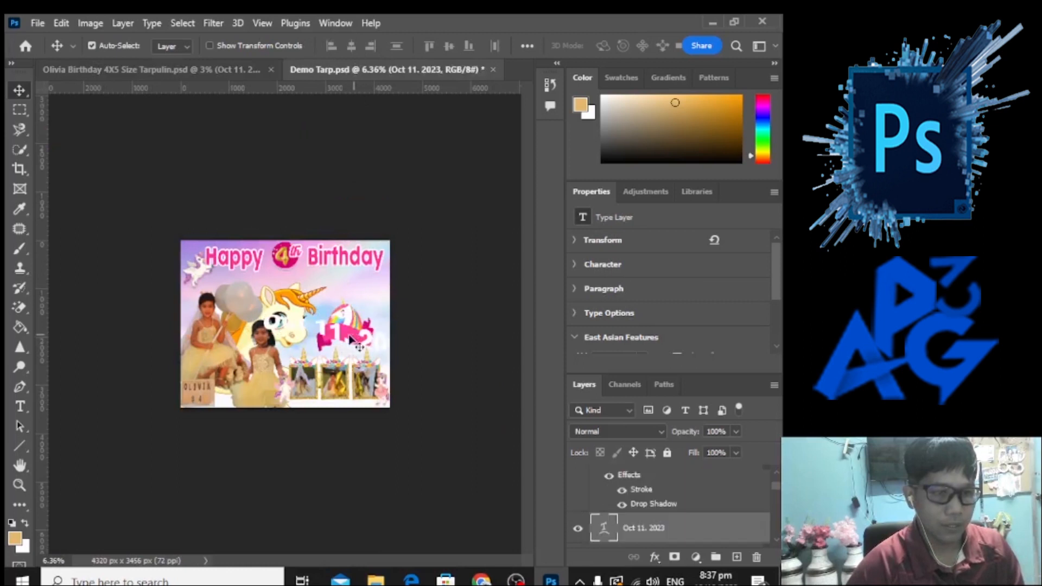
- Scale the date text to 32.92% and position it along the pink ribbon
key("ctrl+t")
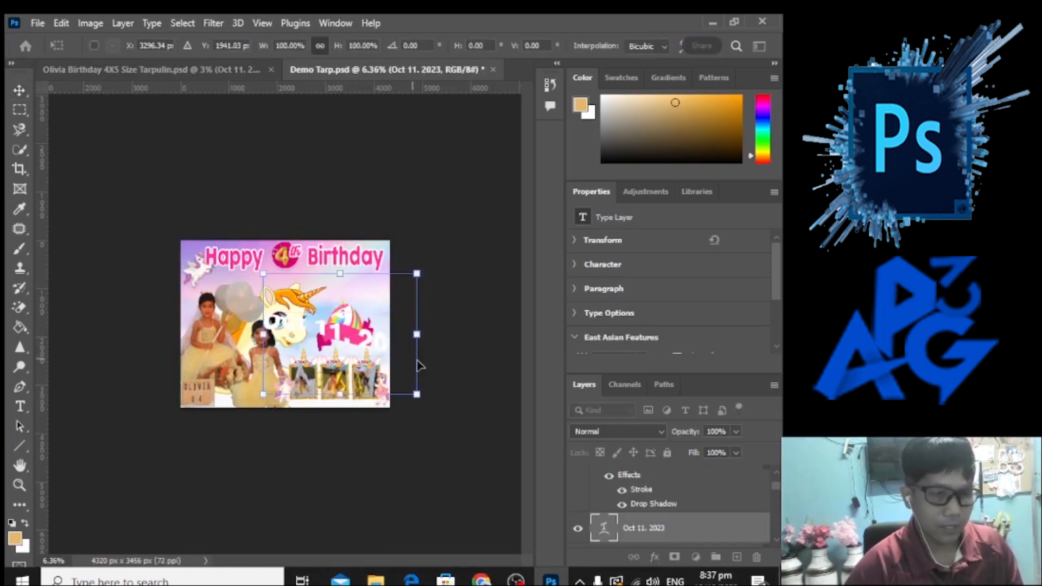
left_click_drag(420, 390, 304, 304)
key("Return")
key("ctrl+t")
scroll(304, 304, "up", 5)
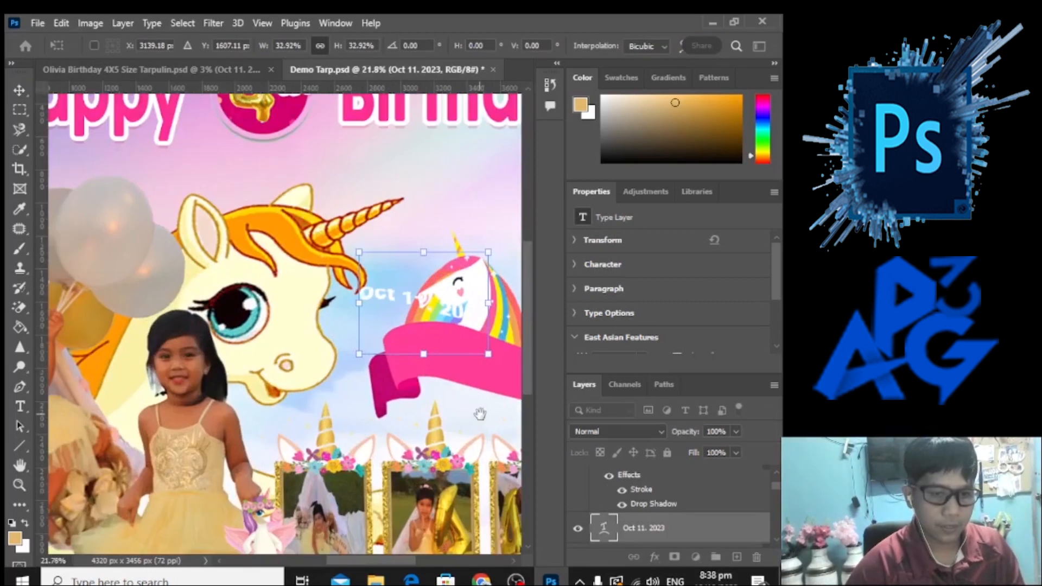
left_click_drag(369, 337, 399, 378)
key("Return")
key("ctrl+0")
- Place Star.png below the word Birthday near the right edge and remove its white background
left_click(37, 23)
left_click(37, 23)
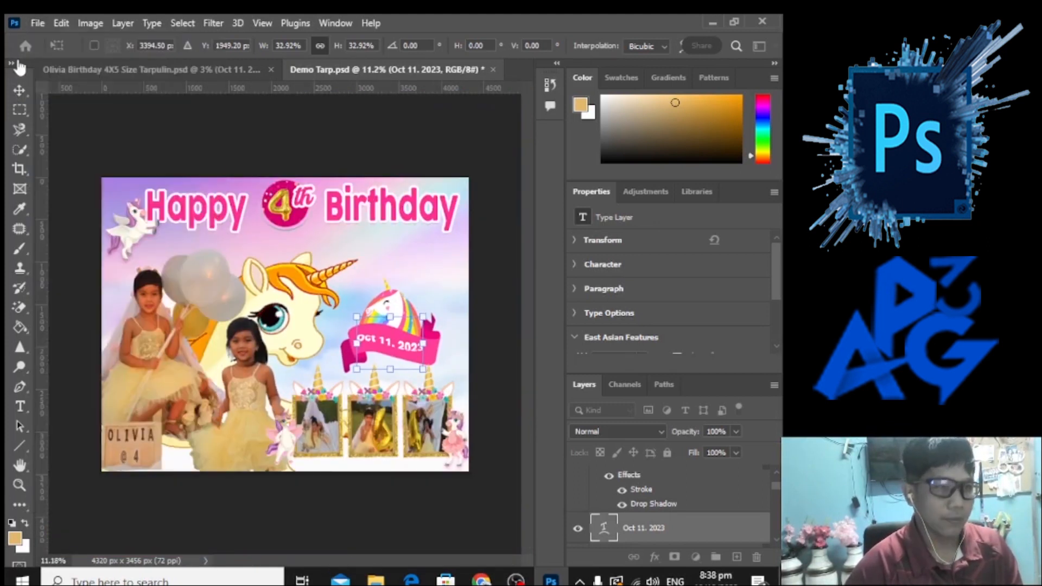
left_click(38, 23)
left_click(95, 324)
double_click(432, 349)
key("Return")
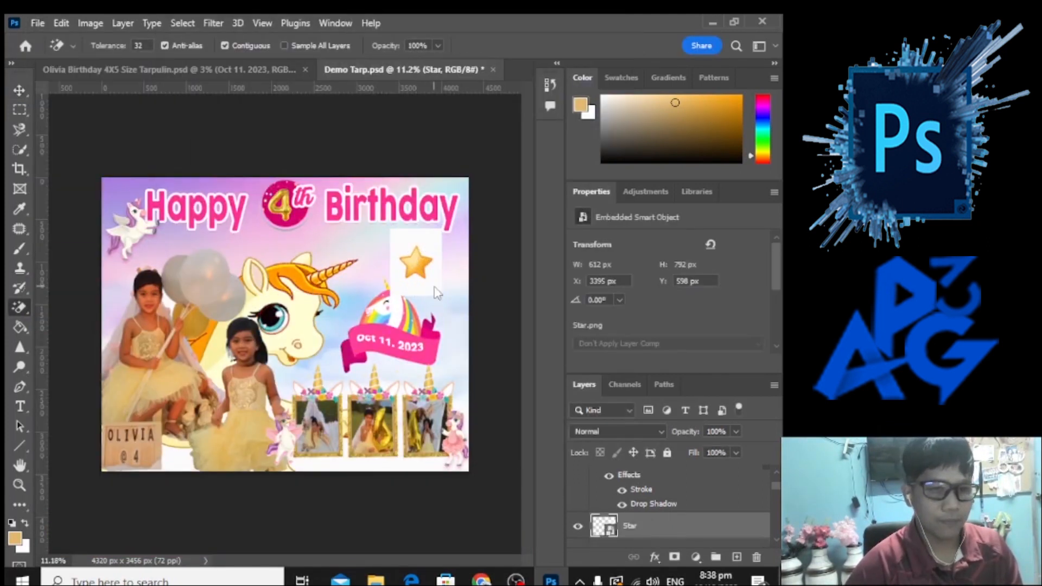
left_click(22, 92)
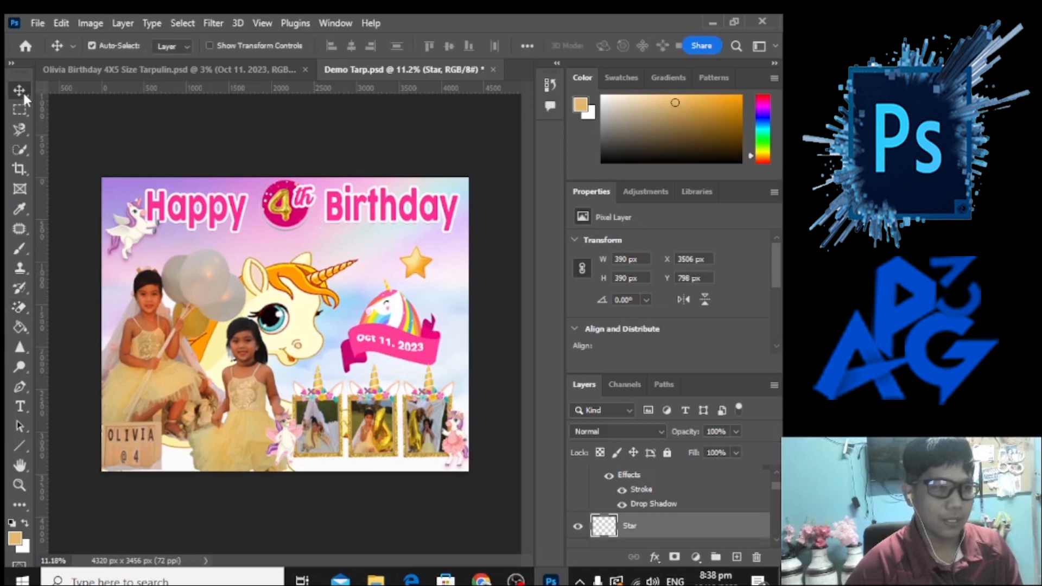
left_click_drag(409, 277, 424, 263)
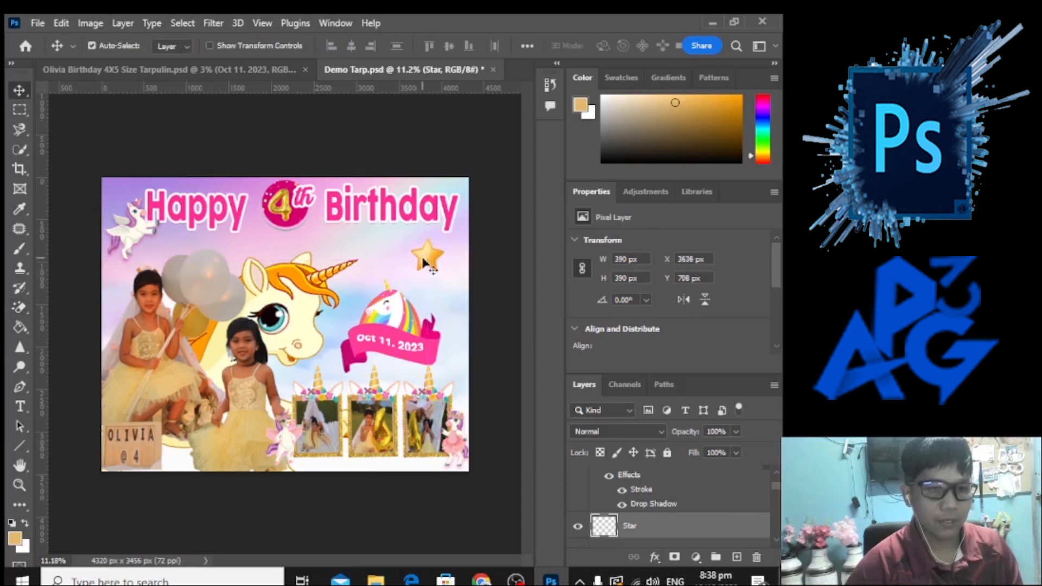
- Try to copy the pink script name text from the finished design into Demo Tarp
left_click(168, 70)
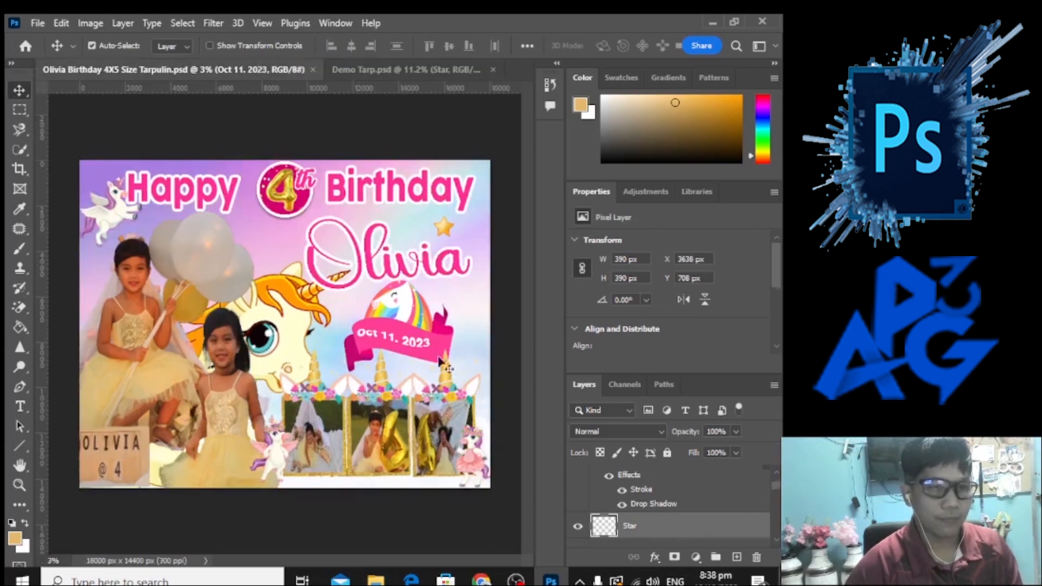
left_click(404, 274)
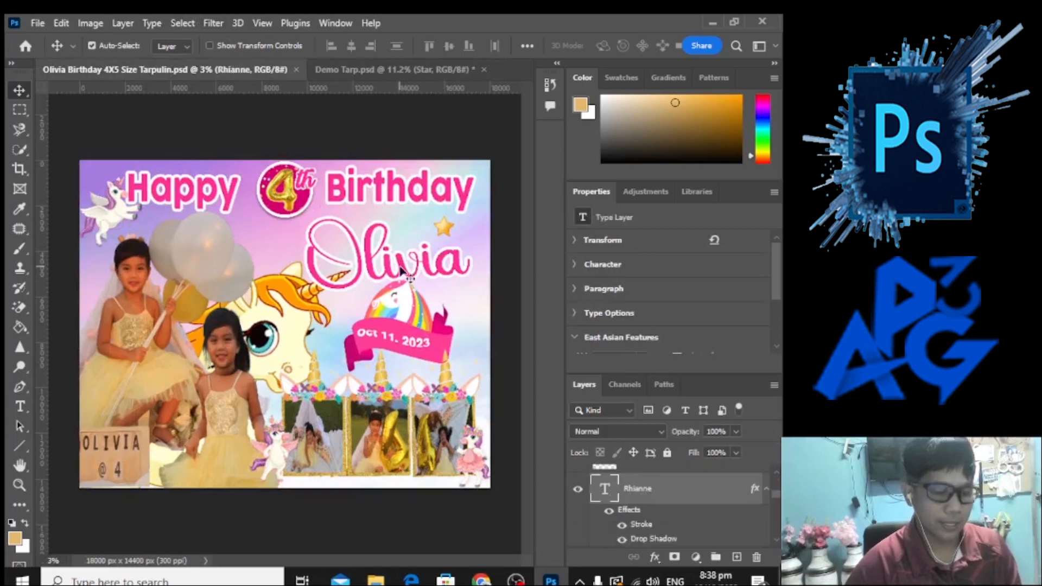
left_click_drag(402, 271, 274, 75)
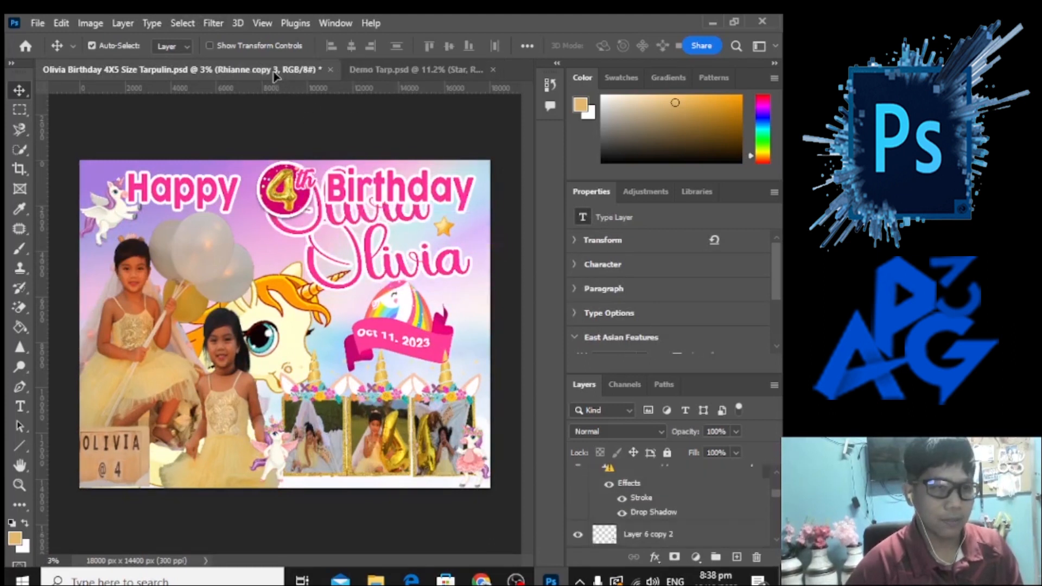
left_click_drag(429, 76, 429, 76)
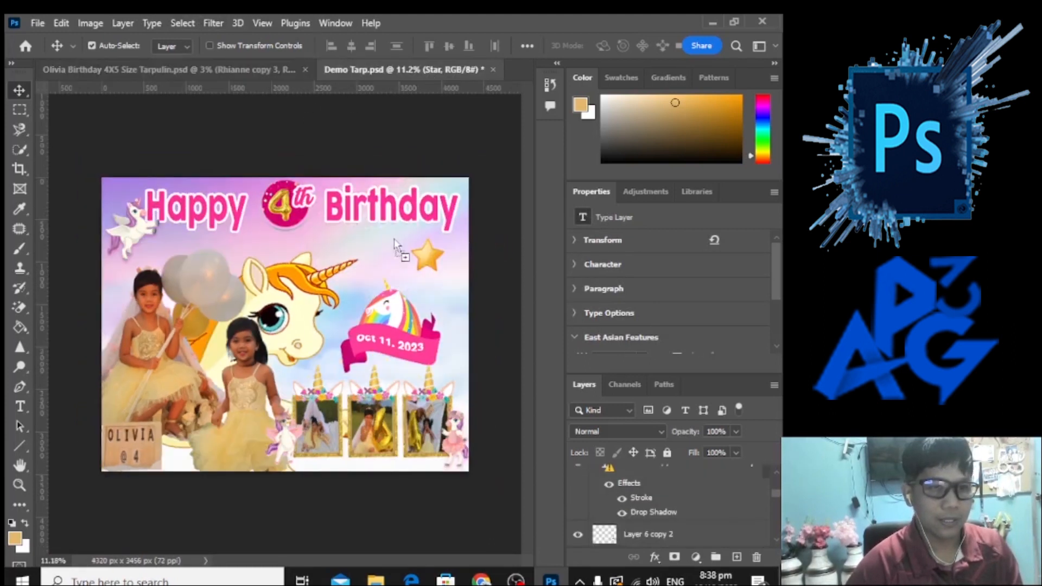
left_click_drag(379, 284, 378, 283)
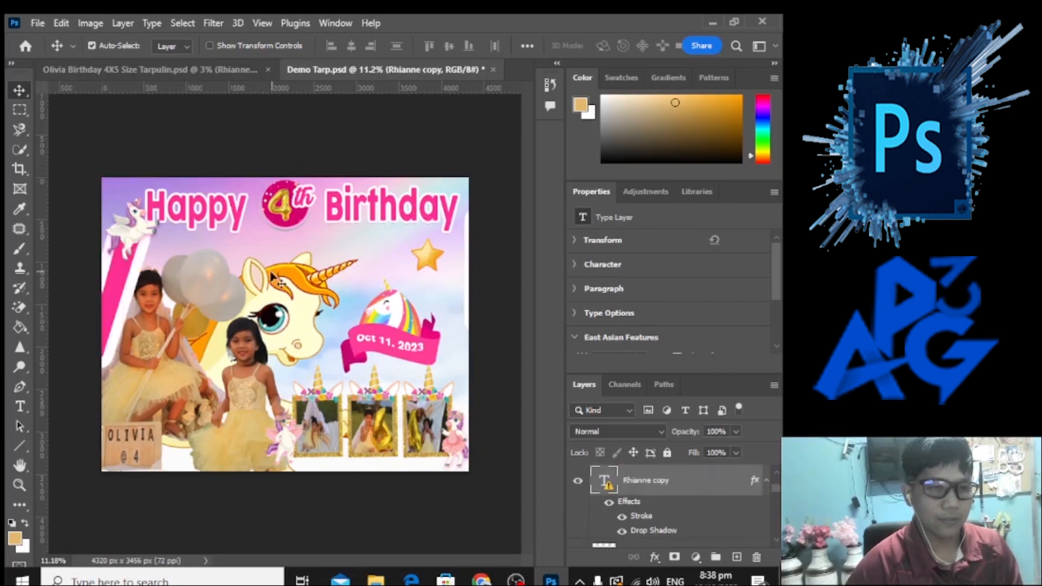
- Try to scale the copied name text layer down to 50.74% despite its missing fonts
key("ctrl+t")
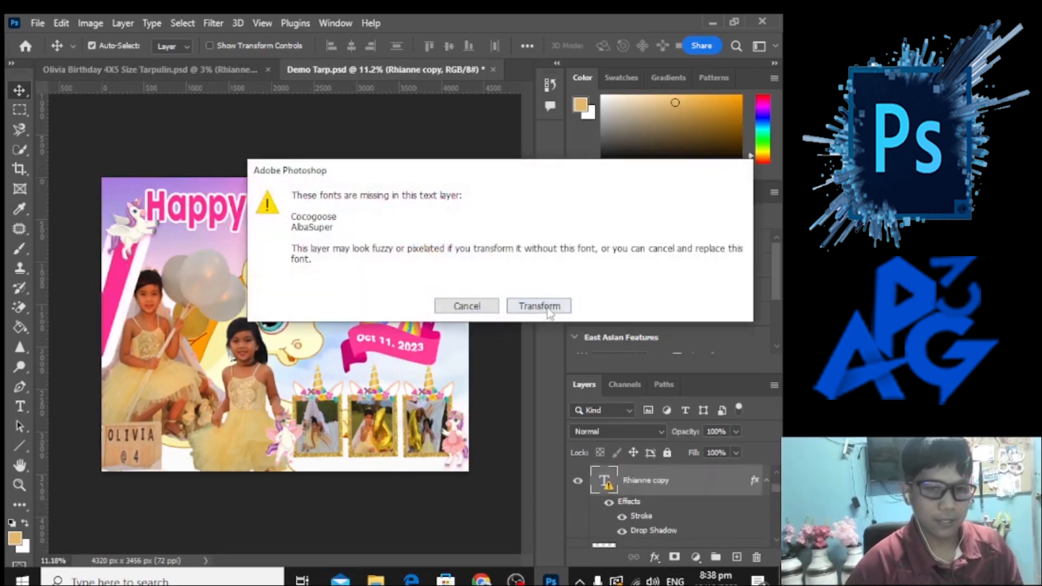
left_click(541, 305)
scroll(463, 314, "down", 8)
left_click_drag(431, 308, 303, 310)
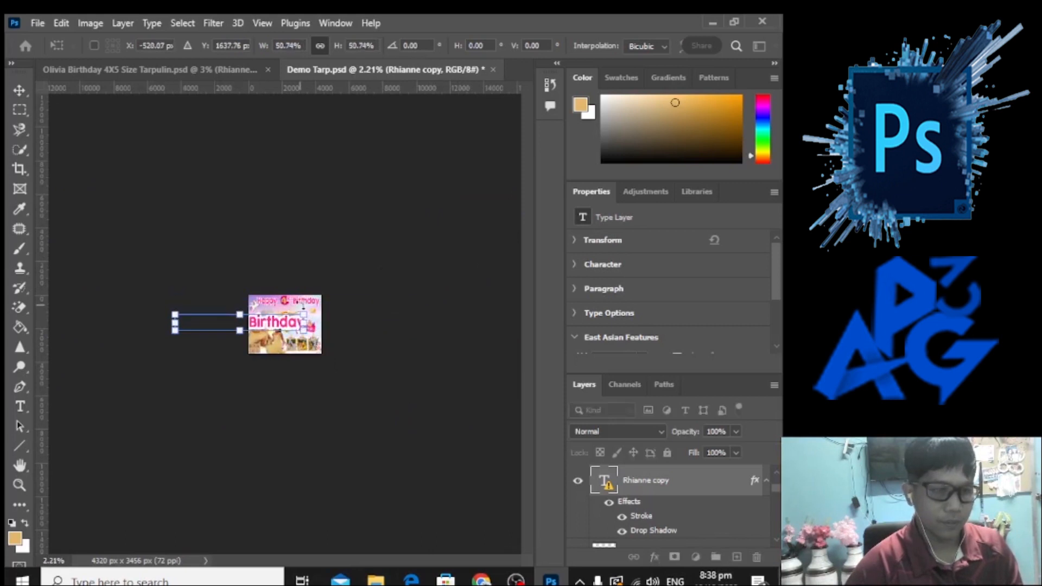
key("ctrl+plus")
key("ctrl+plus")
key("ctrl+plus")
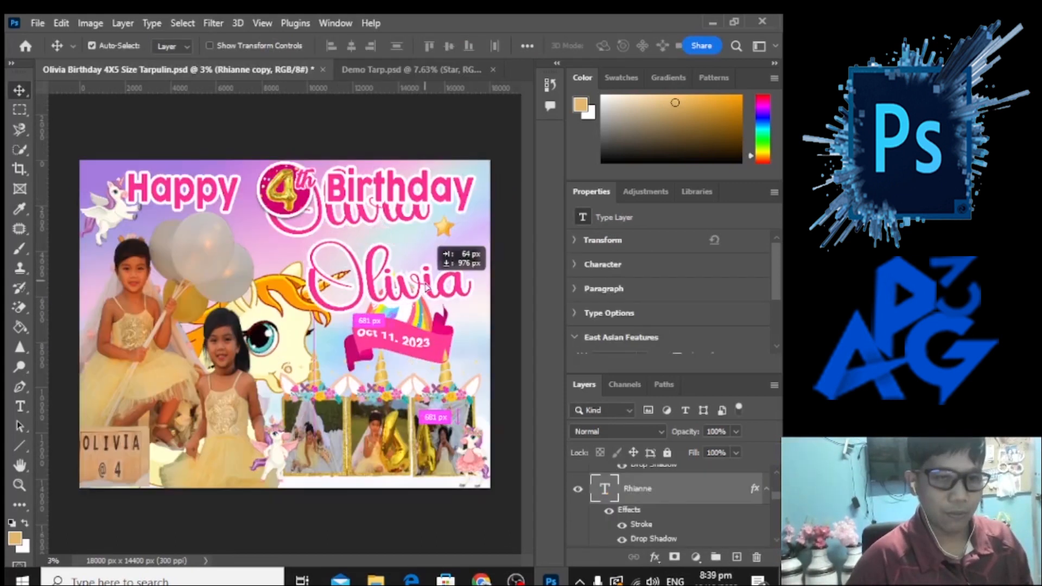
- Copy the script name text from the finished design into Demo Tarp again and delete the surplus copy
left_click_drag(427, 288, 477, 260)
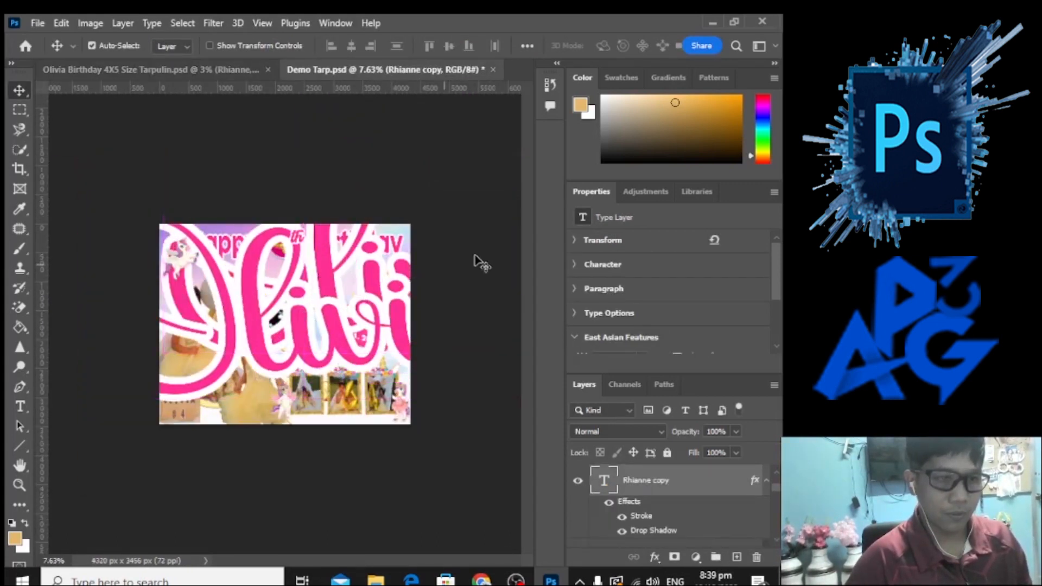
key("ctrl+t")
left_click_drag(85, 196, 276, 268)
key("Return")
left_click(334, 297)
key("Delete")
- Shrink the oversized name text and move it below the word Birthday
key("ctrl+t")
left_click_drag(400, 249, 328, 293)
left_click_drag(315, 315, 434, 349)
scroll(384, 279, "up", 5)
key("Return")
mouse_move(501, 199)
left_mouse_down()
mouse_move(502, 168)
mouse_move(504, 182)
left_mouse_up()
left_click_drag(438, 296, 444, 247)
- Scale the name text to 114.70% width and 158.18% height and fit it between Birthday and the date ribbon
scroll(442, 250, "down", 5)
left_click_drag(412, 352, 413, 361)
left_click_drag(390, 346, 391, 355)
left_click_drag(383, 280, 385, 290)
left_click_drag(414, 254, 383, 233)
left_click(387, 286)
key("ctrl+t")
mouse_move(433, 328)
left_mouse_down()
mouse_move(442, 339)
mouse_move(449, 333)
left_mouse_up()
left_click_drag(387, 285, 383, 284)
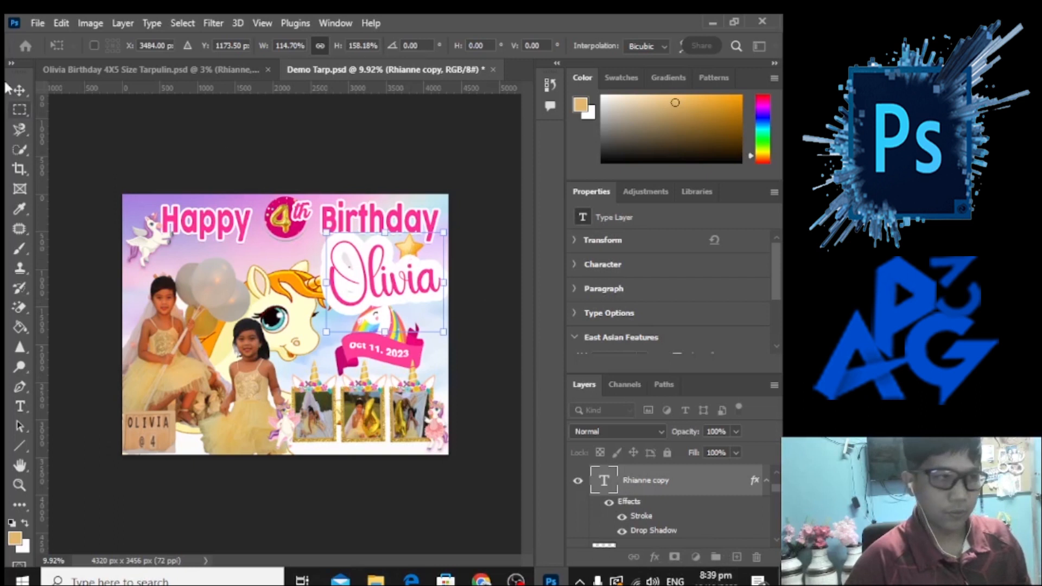
key("Return")
- Set the white outside stroke of the name text to 38 px
left_click(656, 557)
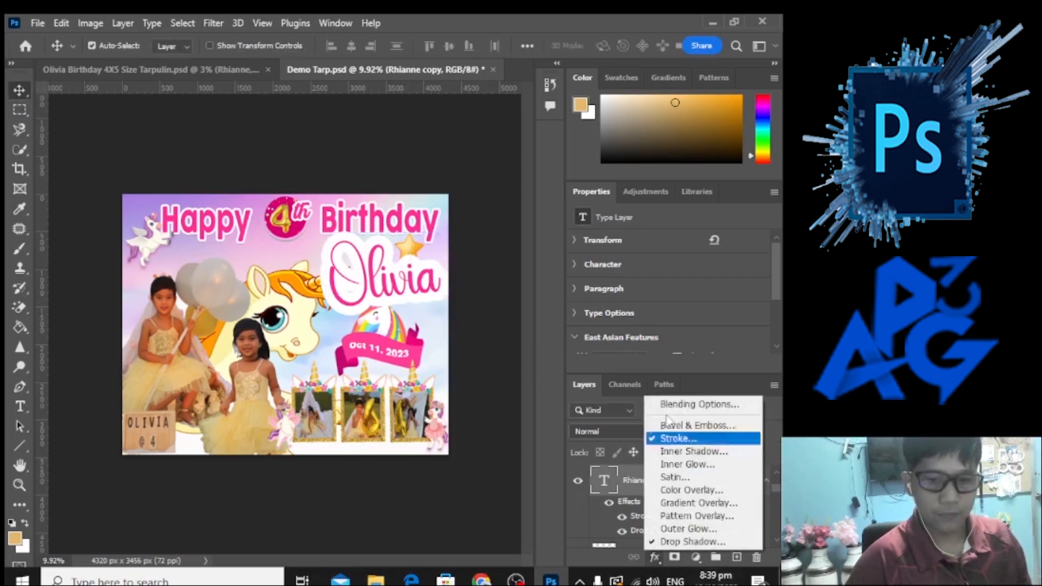
left_click(679, 438)
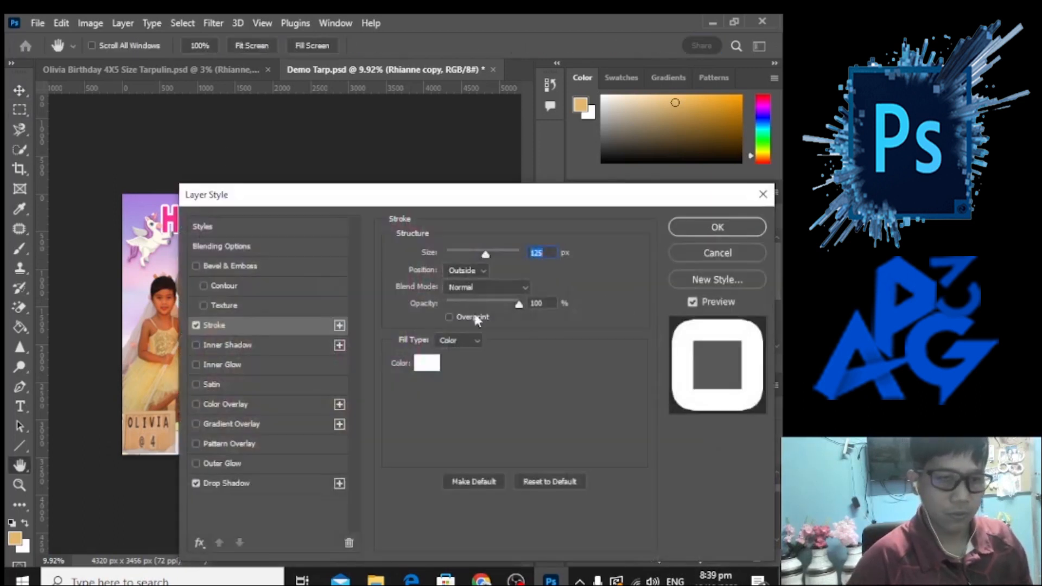
left_click_drag(489, 202, 437, 390)
left_click_drag(416, 447, 410, 448)
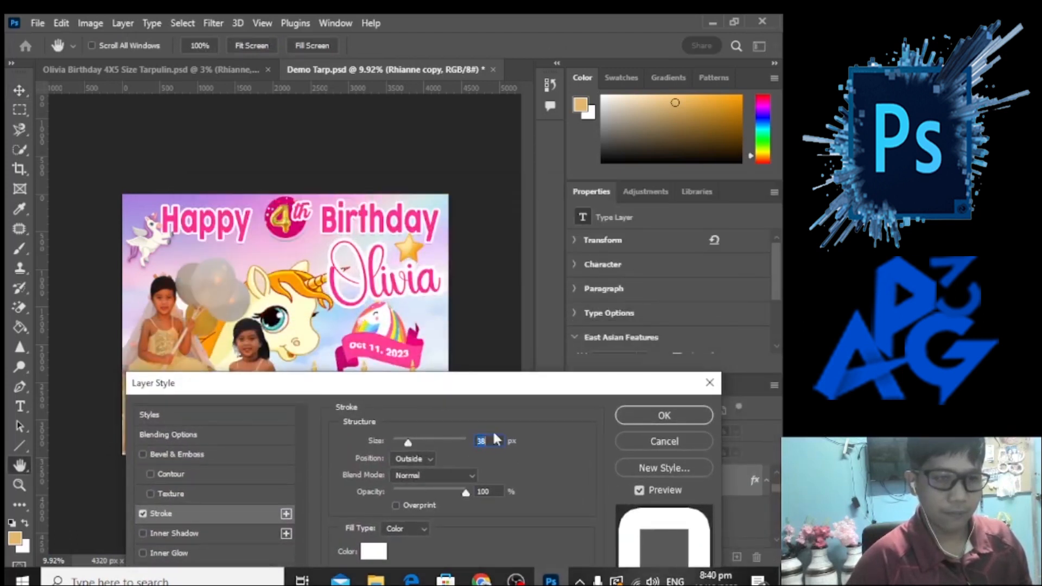
left_click(664, 416)
scroll(284, 353, "down", 2)
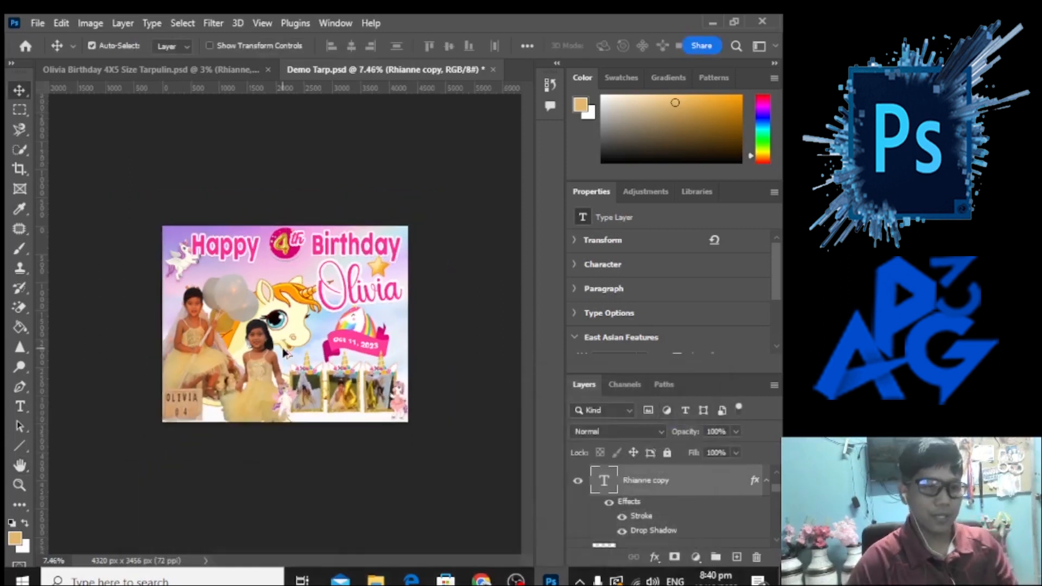
scroll(285, 353, "up", 3)
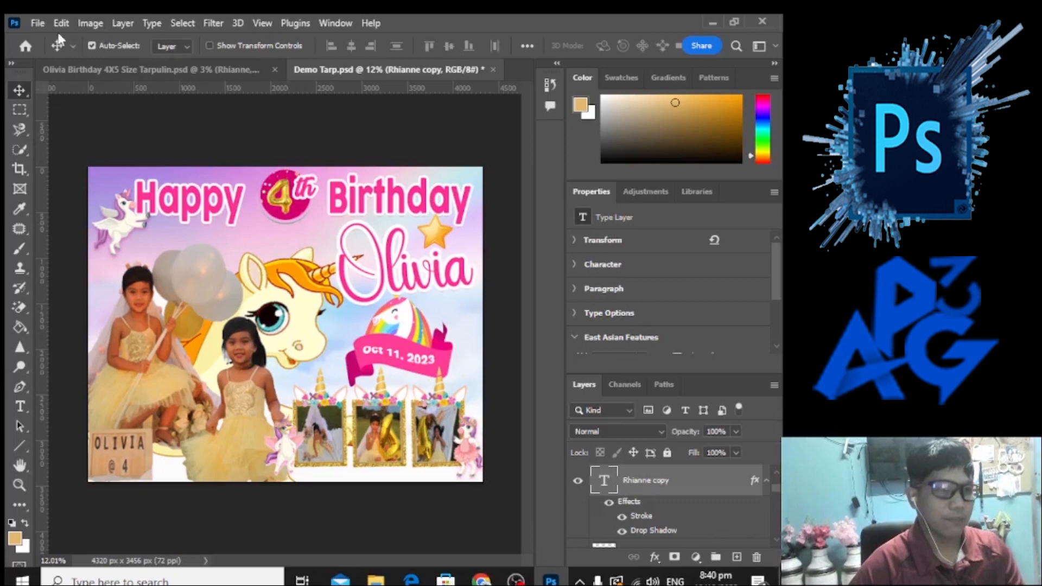
- Save a JPEG copy named Demo Tarp for Vlog in the Birthay Tarpulin folder at maximum quality 12
left_click(37, 24)
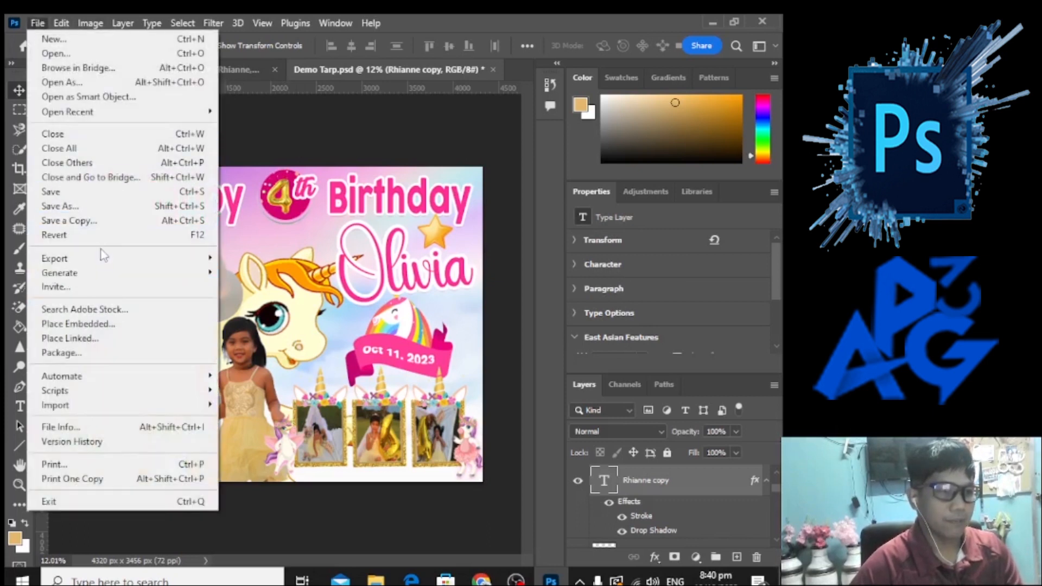
left_click(109, 220)
left_click(334, 405)
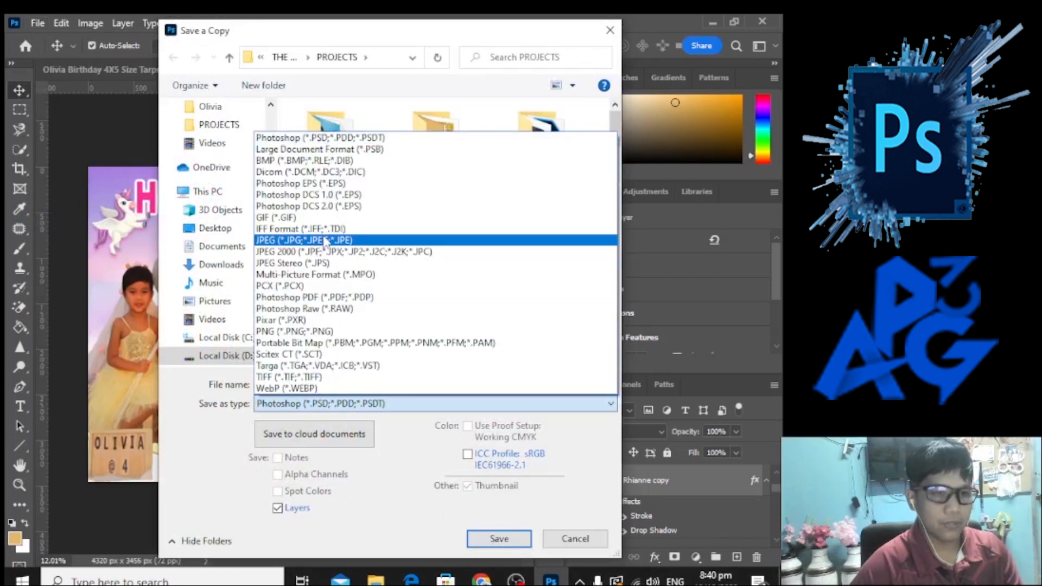
left_click(326, 241)
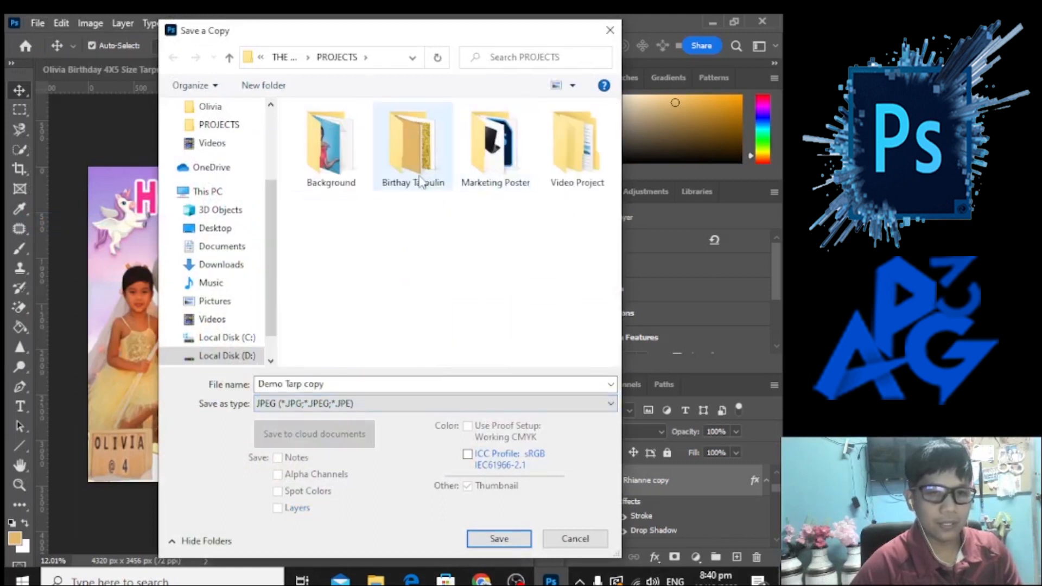
double_click(421, 181)
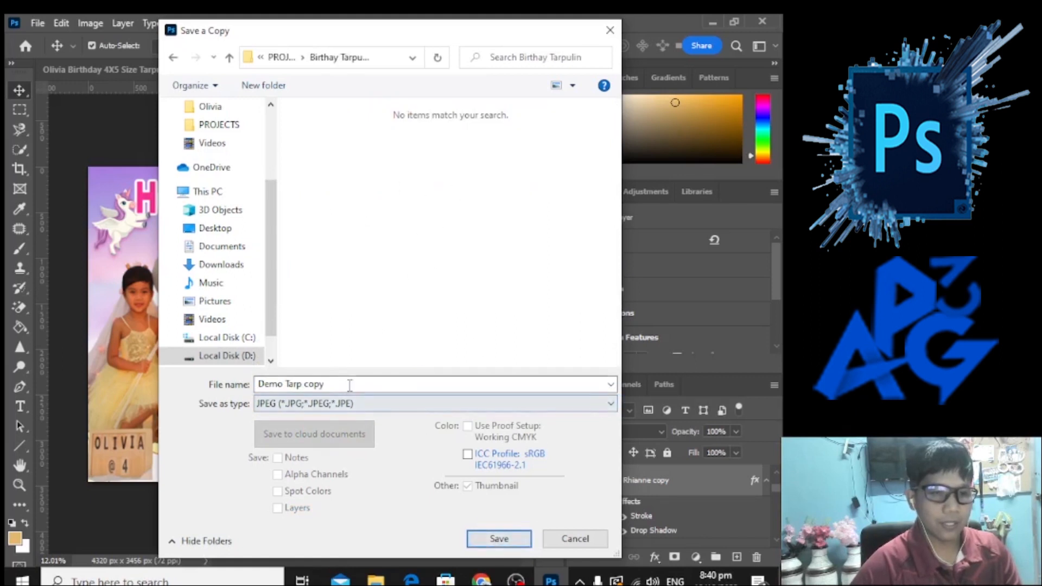
left_click(350, 385)
left_click(352, 385)
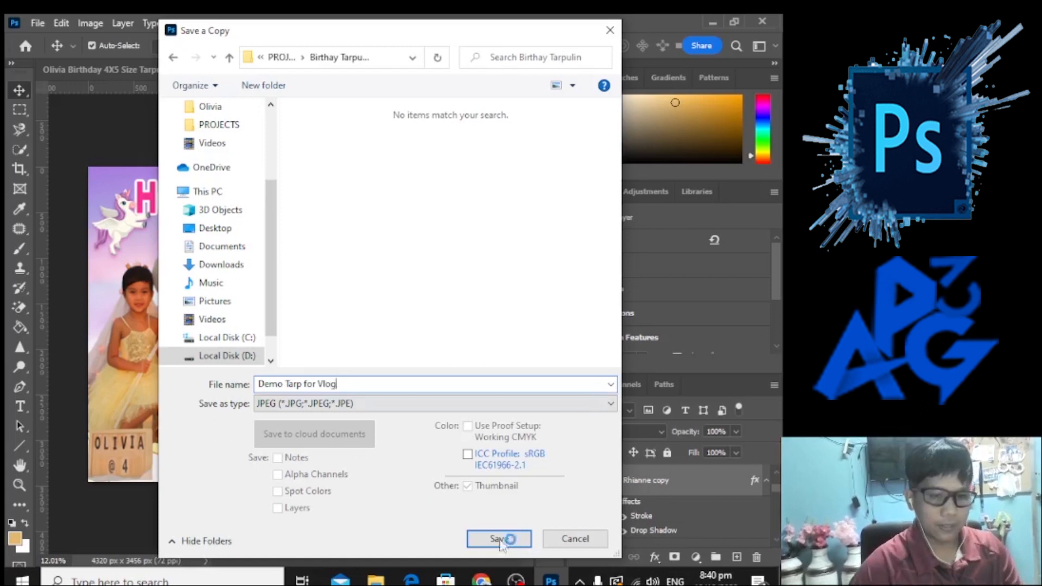
left_click(506, 539)
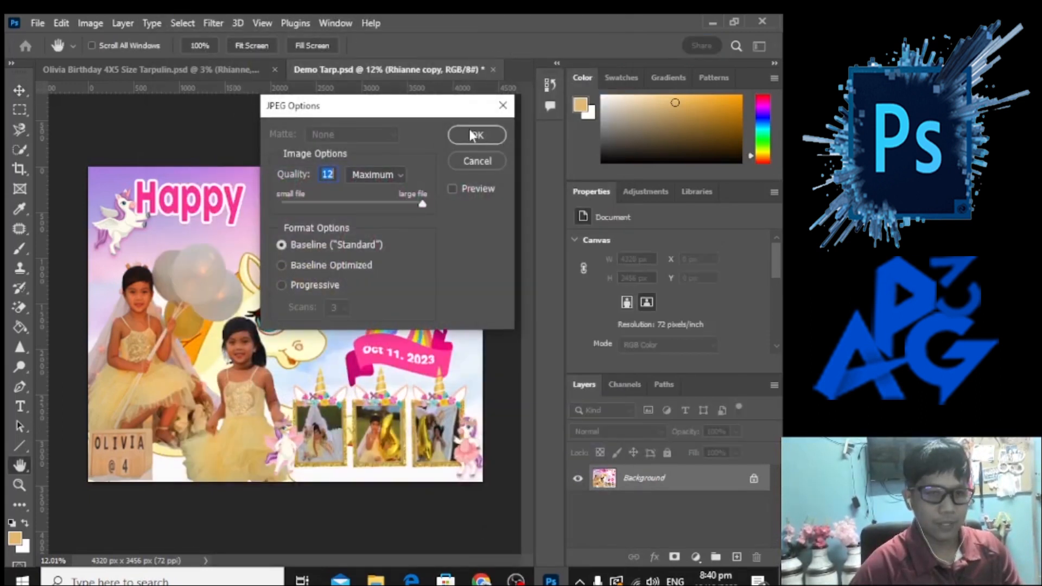
left_click(473, 136)
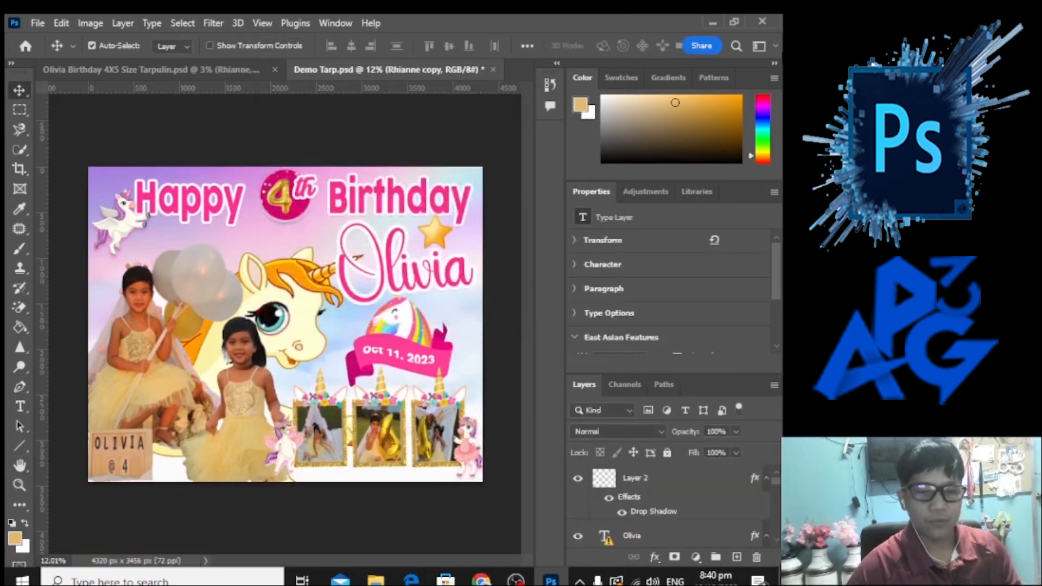
- Switch to File Explorer, view the exported Demo Tarp for Vlog image full size, and return to the desktop
left_click(713, 23)
left_click(573, 152)
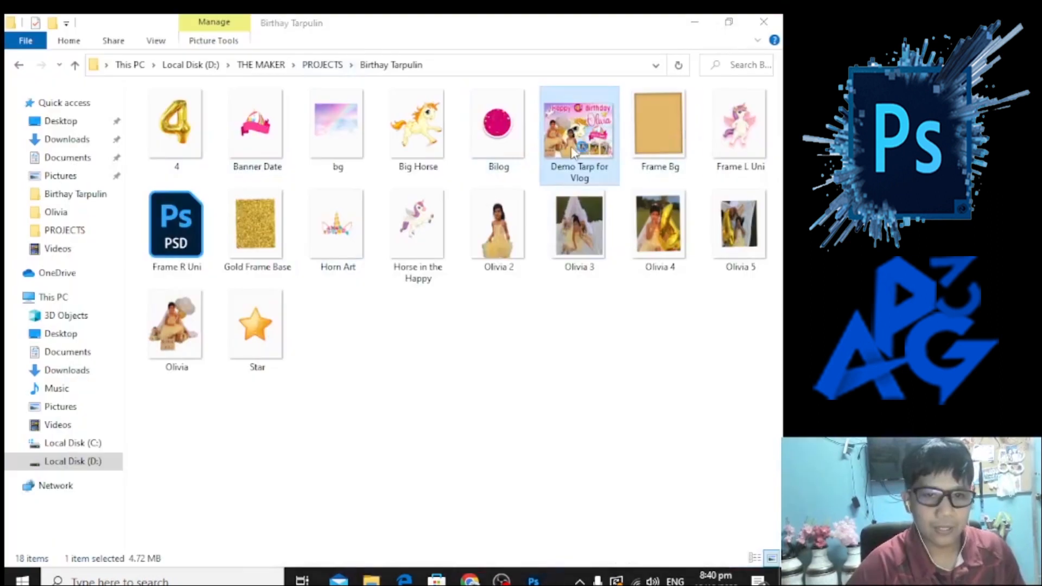
double_click(573, 152)
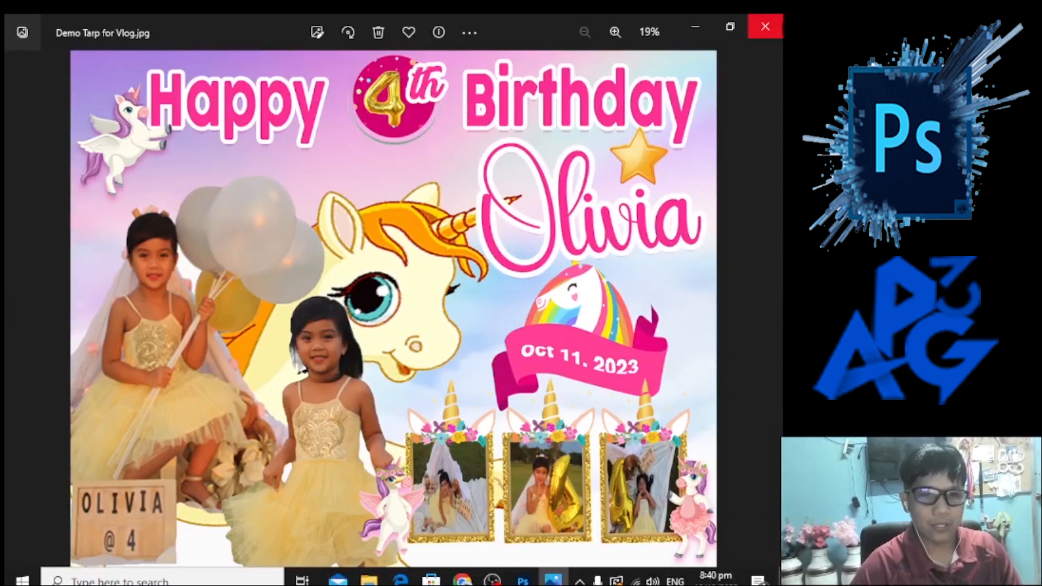
left_click(766, 27)
left_click(709, 27)
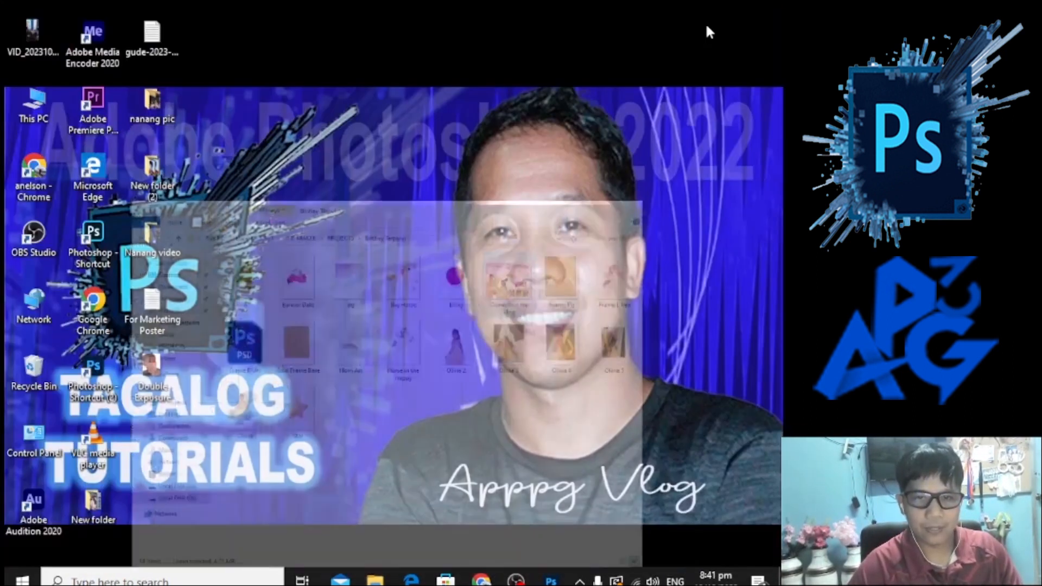